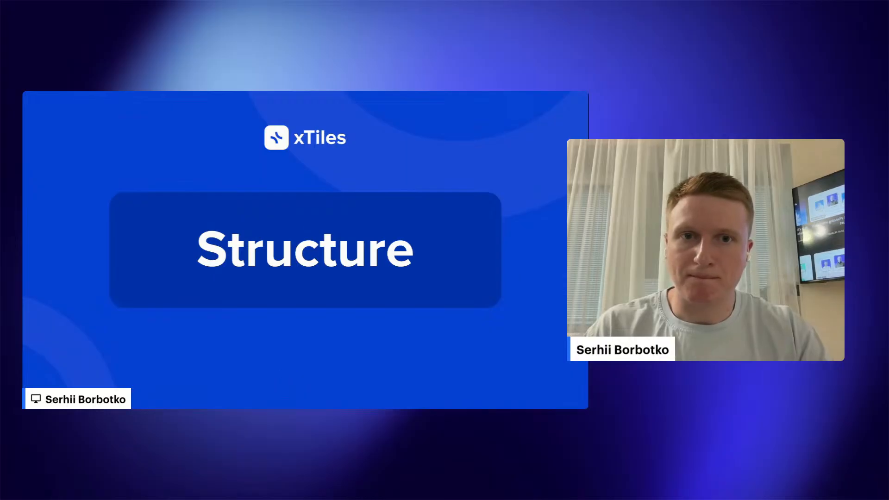
- Switch to xTiles, open the AI personal space, and display its projects as a grid
{"action": "key", "text": "alt+Tab"}
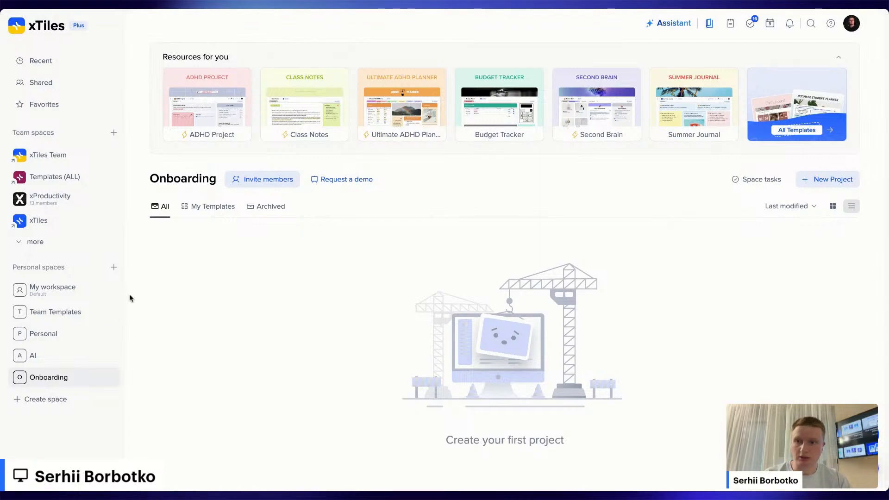
{"action": "left_click", "coordinate": [67, 363]}
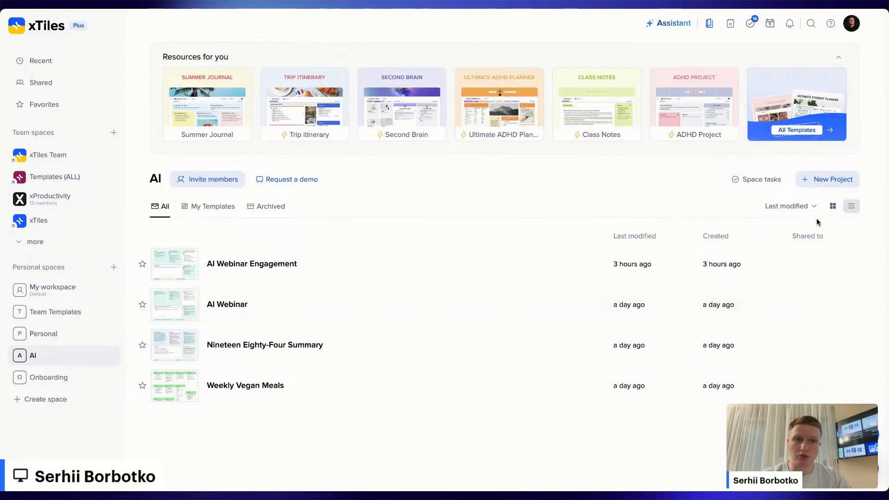
{"action": "left_click", "coordinate": [833, 206]}
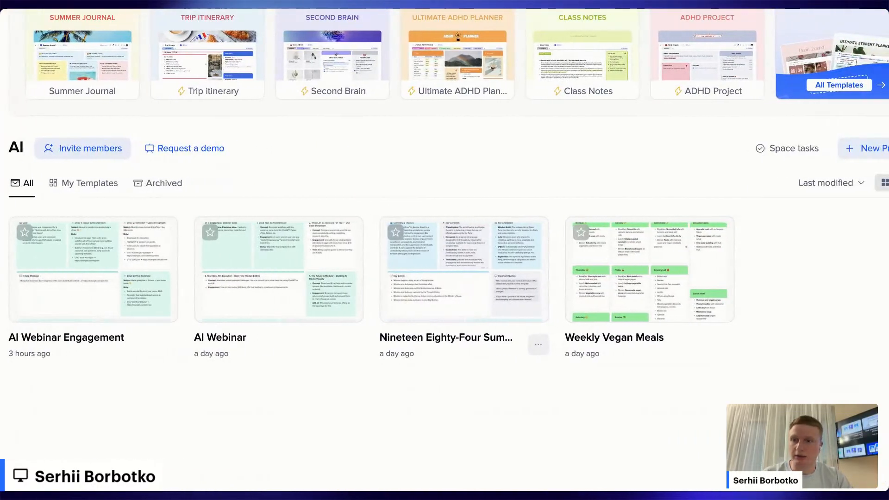
{"action": "left_click", "coordinate": [840, 182]}
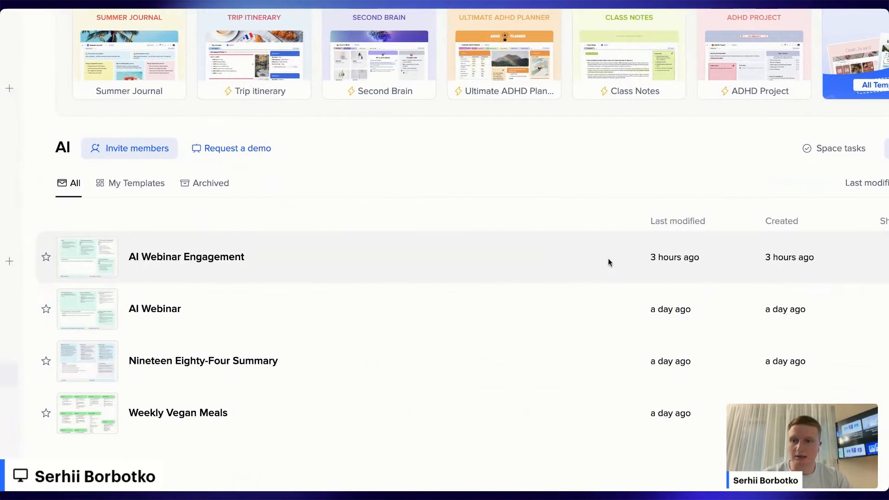
{"action": "left_click", "coordinate": [861, 182]}
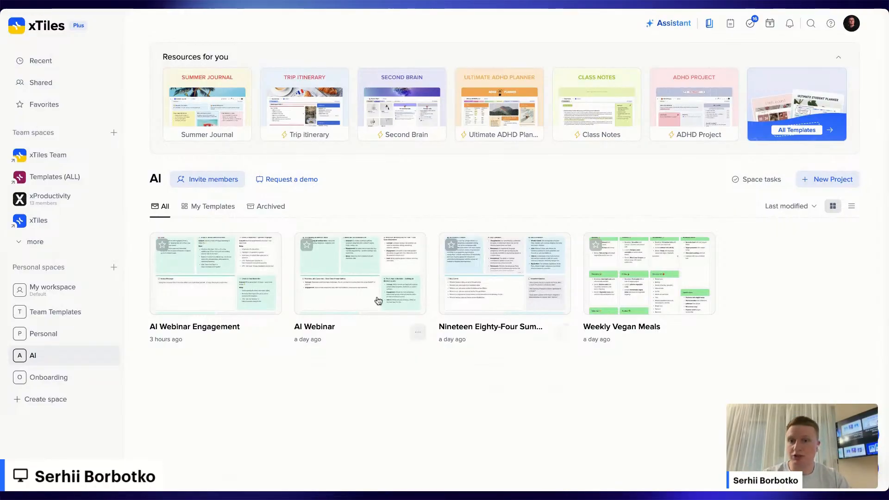
- Reorder the AI projects, placing AI Webinar after Nineteen Eighty-Four Summary, and in list view move Weekly Vegan Meals to the end
{"action": "left_click_drag", "start_coordinate": [330, 289], "coordinate": [514, 301]}
{"action": "left_click_drag", "start_coordinate": [648, 287], "coordinate": [264, 292]}
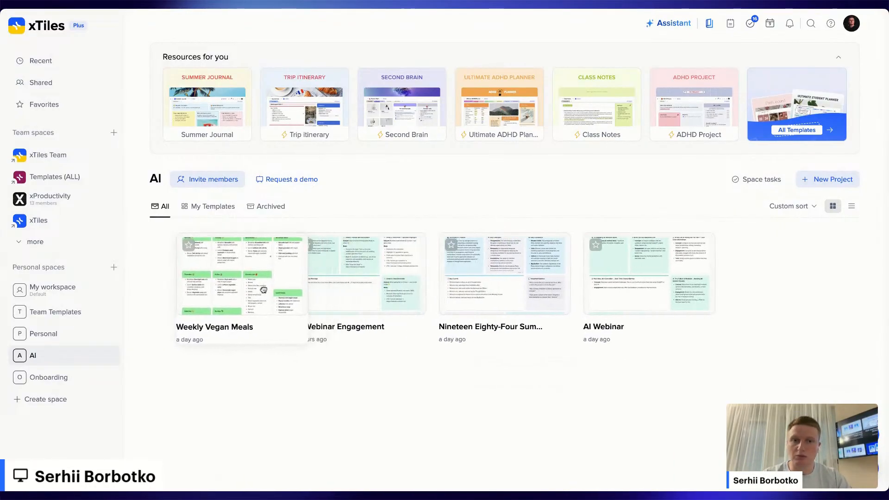
{"action": "left_click", "coordinate": [852, 206]}
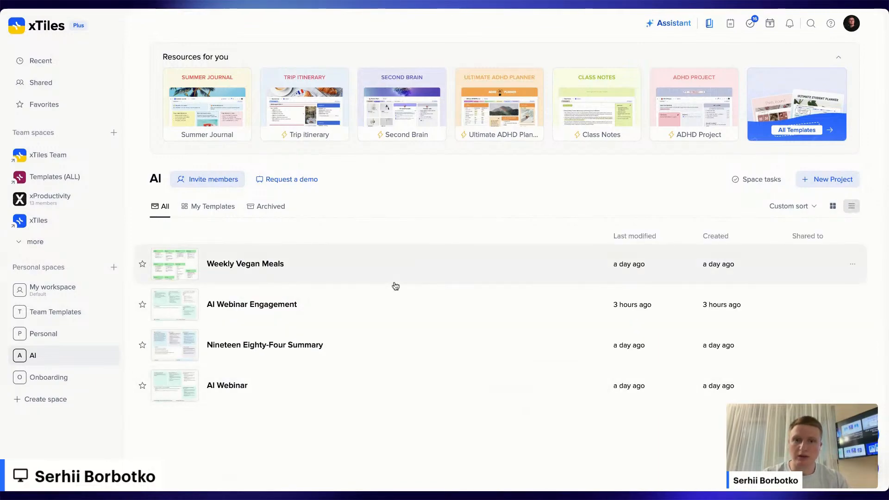
{"action": "left_click_drag", "start_coordinate": [395, 286], "coordinate": [395, 397]}
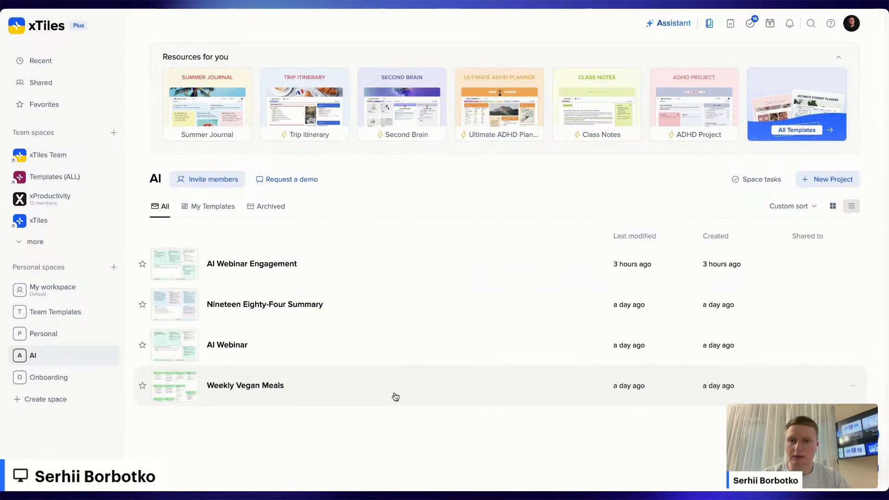
- Open the Onboarding personal space
{"action": "left_click", "coordinate": [52, 377]}
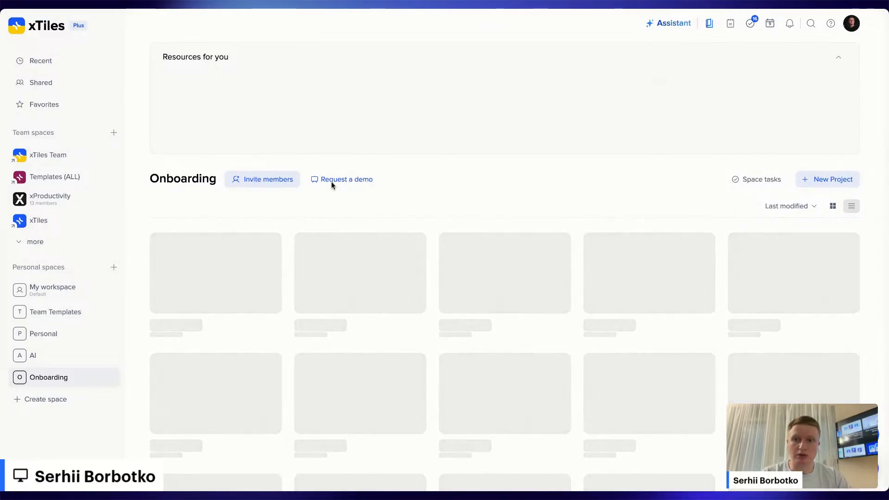
{"action": "left_click", "coordinate": [51, 355]}
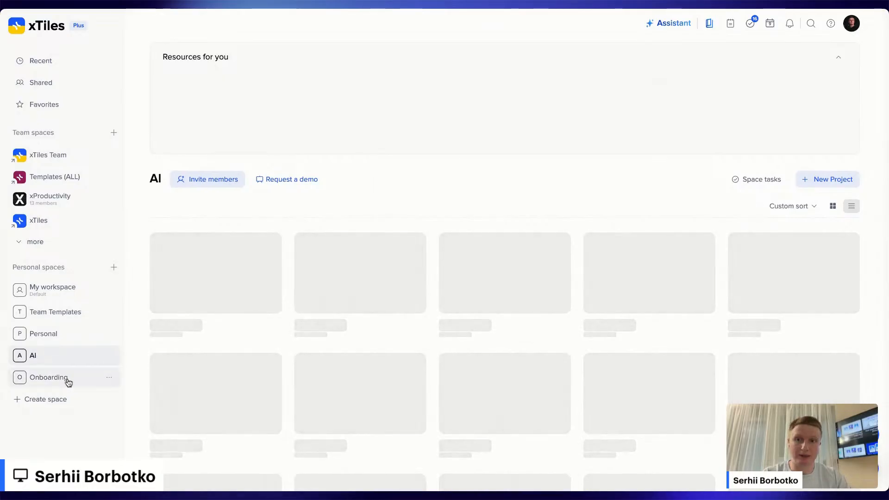
{"action": "left_click", "coordinate": [68, 380]}
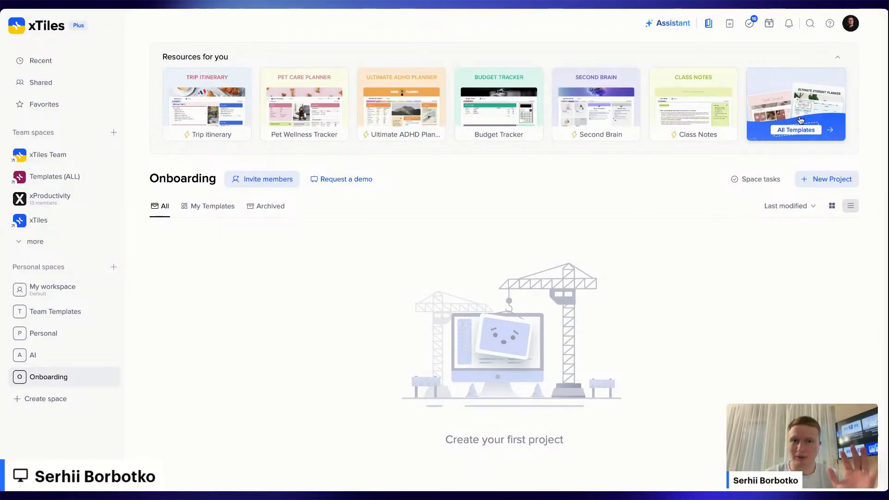
- Browse the template gallery, examine the Personal Growth templates in the Education category, and return to all templates
{"action": "left_click", "coordinate": [800, 120]}
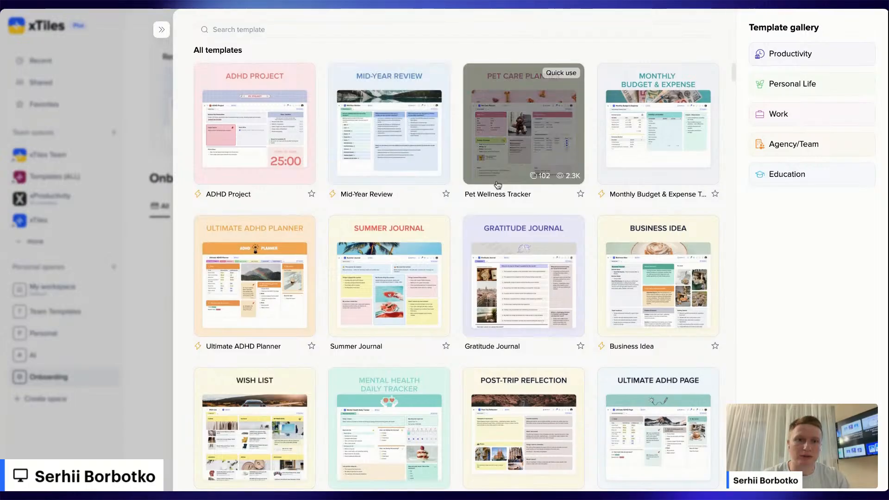
{"action": "scroll", "coordinate": [600, 251], "scroll_direction": "down", "scroll_amount": 1}
{"action": "scroll", "coordinate": [599, 251], "scroll_direction": "up", "scroll_amount": 1}
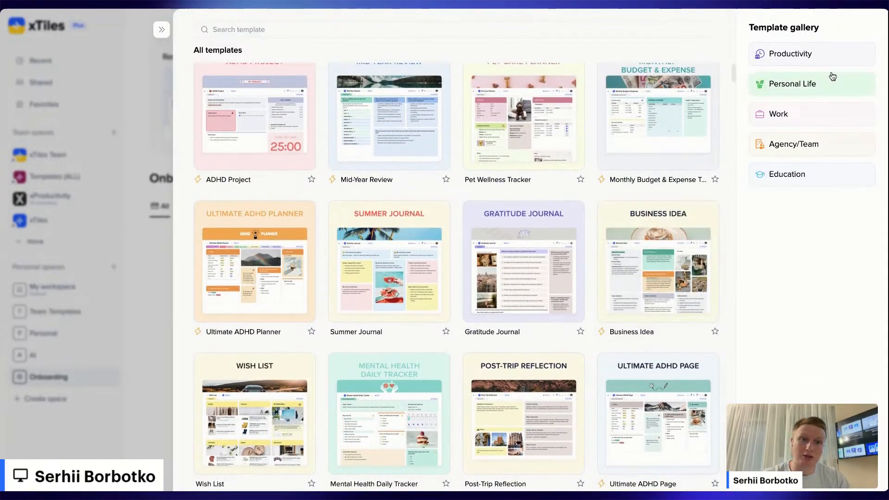
{"action": "scroll", "coordinate": [832, 76], "scroll_direction": "up", "scroll_amount": 5}
{"action": "scroll", "coordinate": [832, 77], "scroll_direction": "up", "scroll_amount": 1}
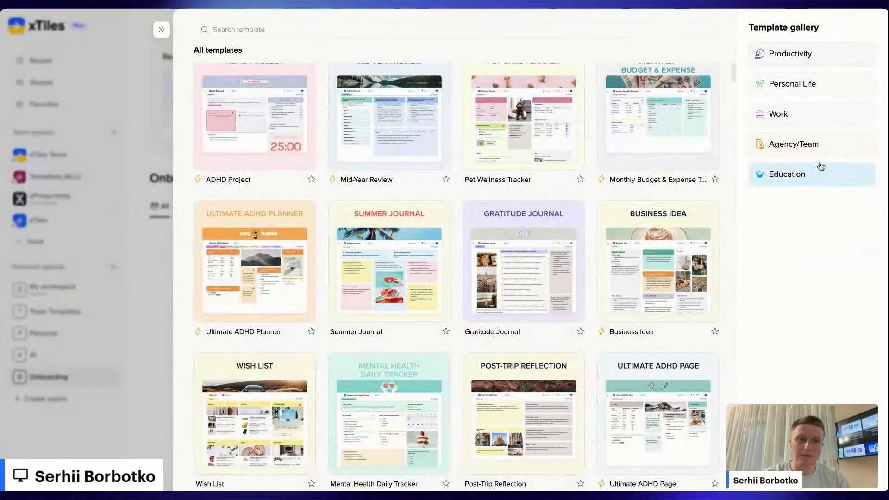
{"action": "left_click", "coordinate": [817, 179]}
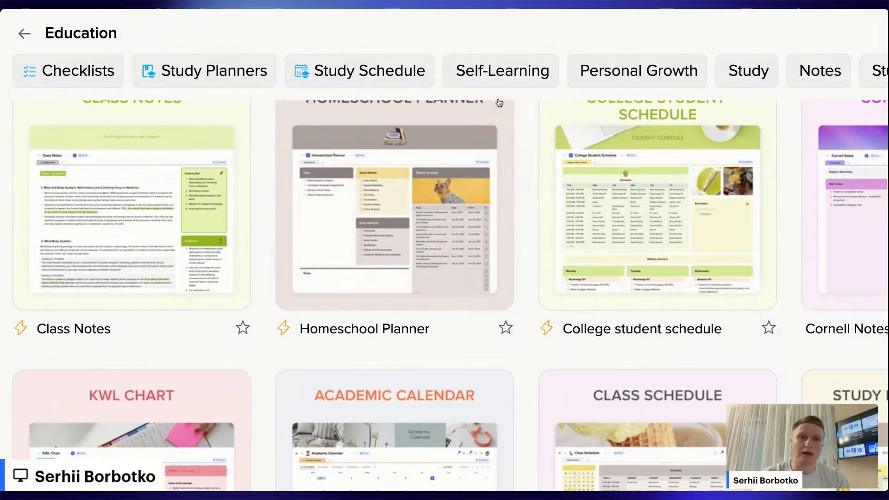
{"action": "left_click", "coordinate": [671, 81]}
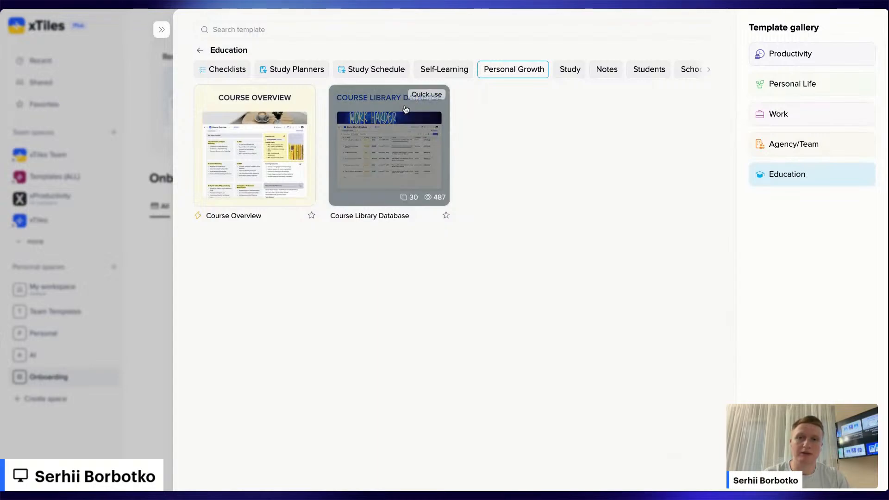
{"action": "left_click", "coordinate": [200, 50]}
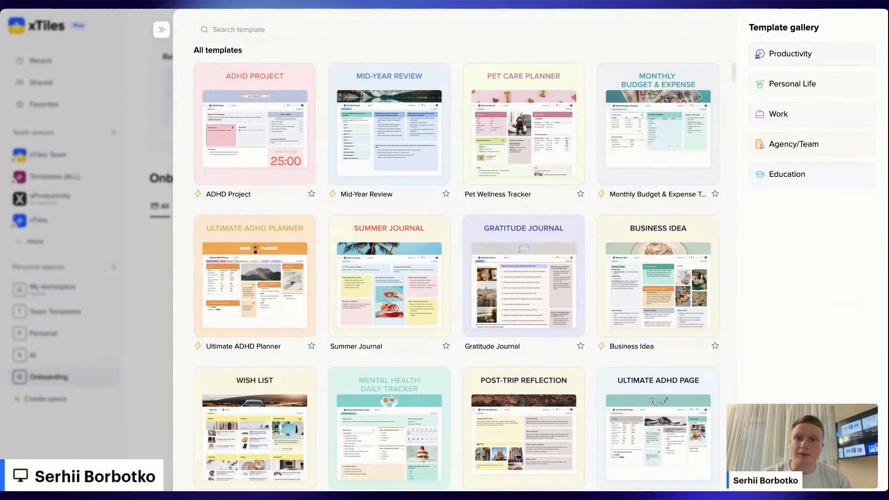
- Search the templates for "pet", preview the Pet Care Planner, and close the gallery
{"action": "left_click", "coordinate": [359, 33]}
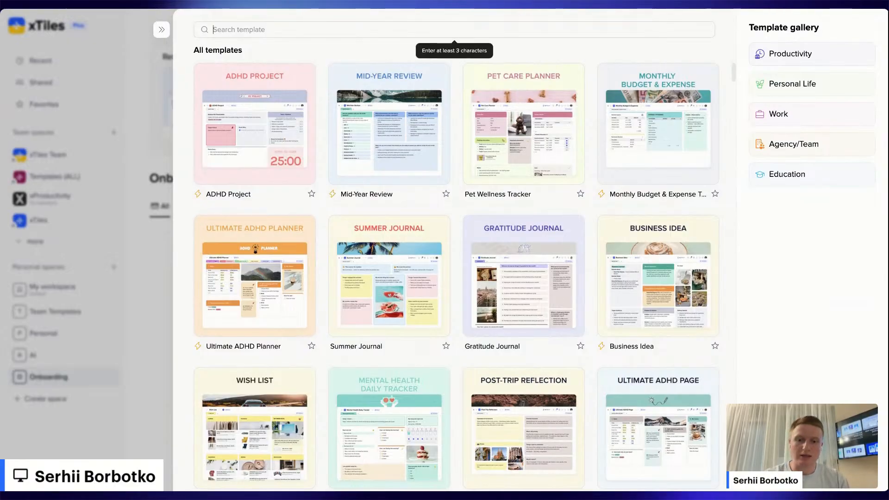
{"action": "type", "text": "pet"}
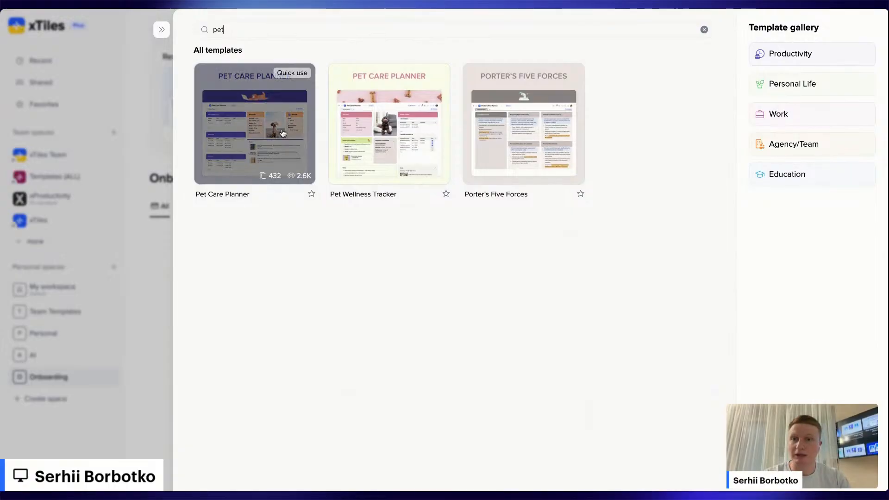
{"action": "left_click", "coordinate": [280, 136]}
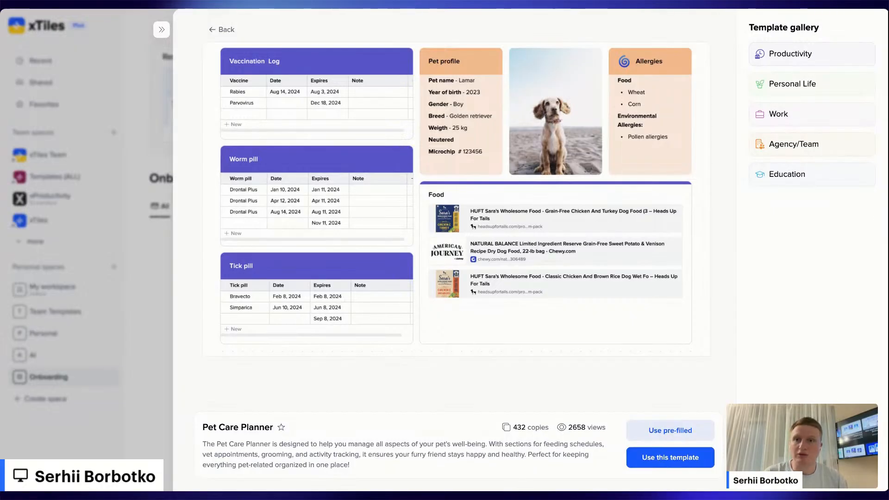
{"action": "left_click", "coordinate": [159, 23]}
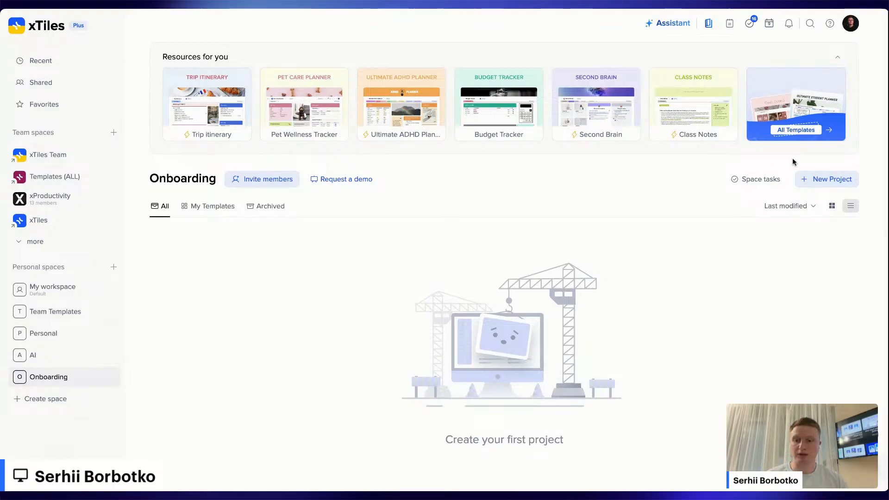
- Find the Pet Care Planner in the template gallery by searching "pet" and create a project from its pre-filled version
{"action": "left_click", "coordinate": [817, 127]}
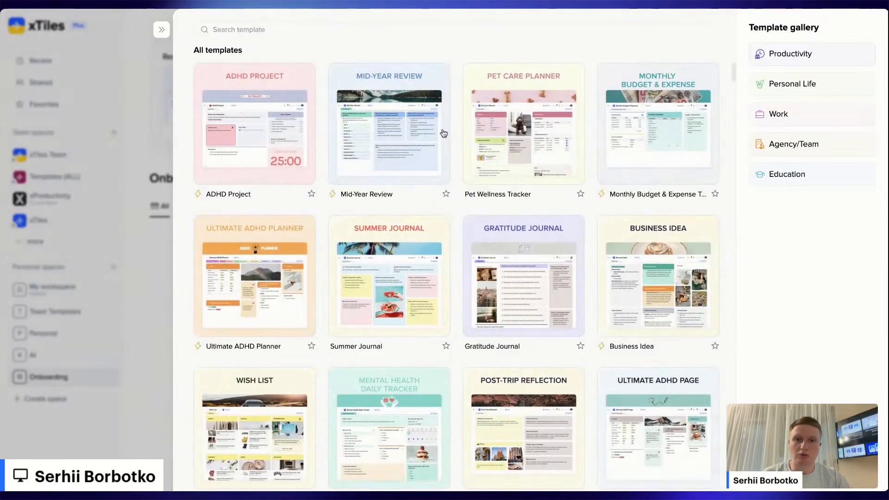
{"action": "left_click", "coordinate": [467, 32]}
{"action": "type", "text": "pet"}
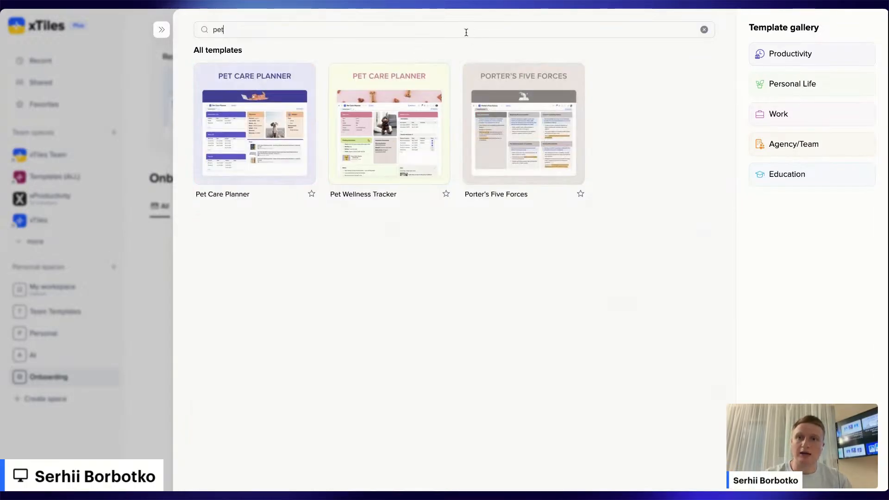
{"action": "left_click", "coordinate": [258, 102]}
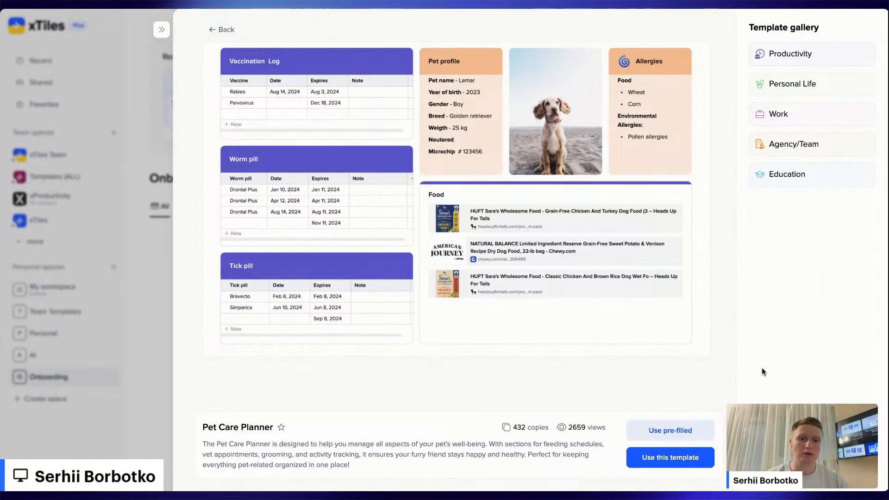
{"action": "left_click", "coordinate": [671, 430]}
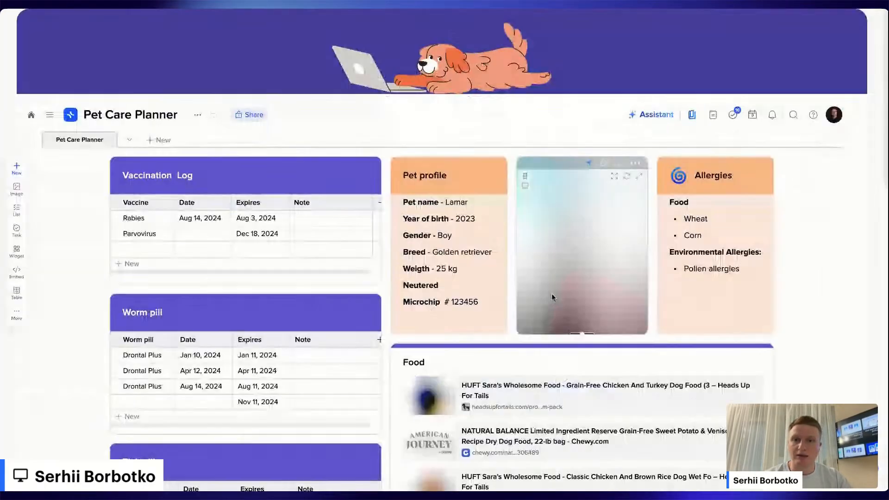
- Look through the tiles of the pre-filled Pet Care Planner and return to the Onboarding space
{"action": "scroll", "coordinate": [513, 300], "scroll_direction": "down", "scroll_amount": 2}
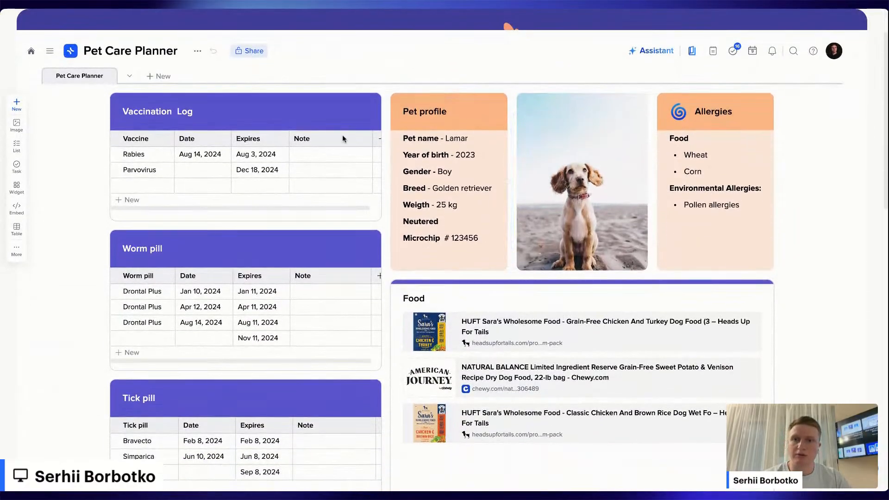
{"action": "scroll", "coordinate": [503, 304], "scroll_direction": "down", "scroll_amount": 2}
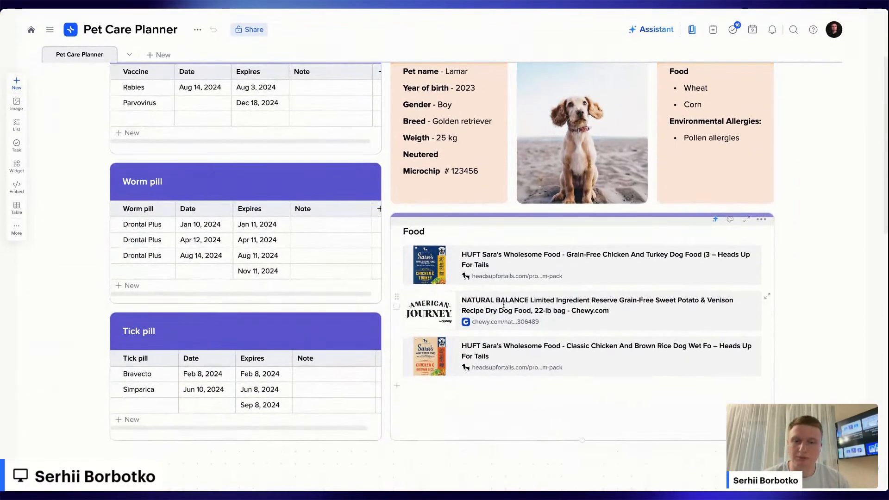
{"action": "scroll", "coordinate": [504, 304], "scroll_direction": "up", "scroll_amount": 4}
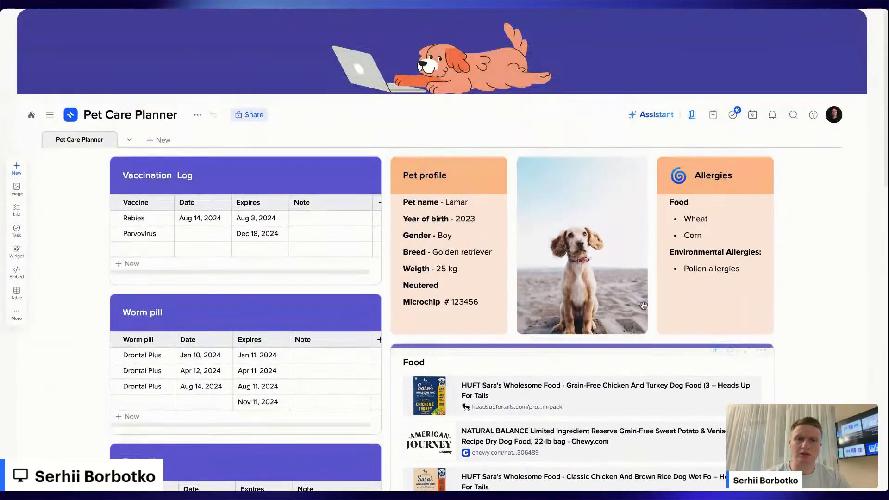
{"action": "left_click", "coordinate": [31, 114]}
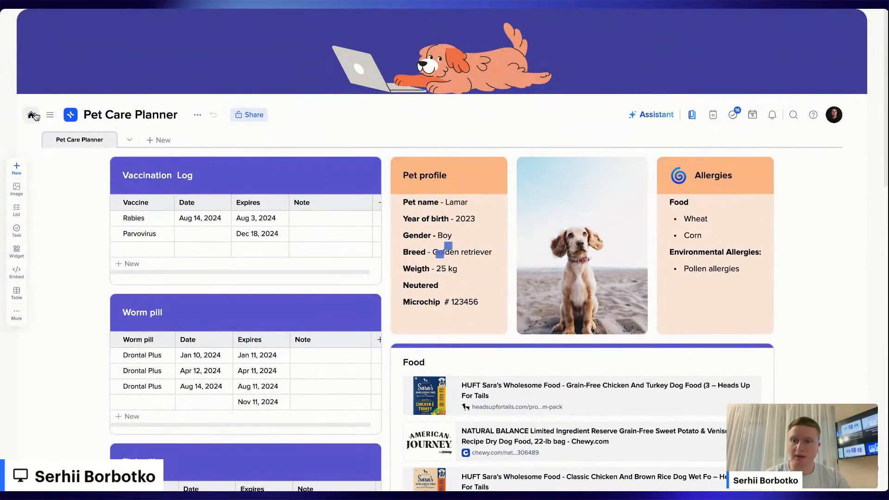
- Search the template gallery for "pet", create a project from the unfilled Pet Care Planner template, and return to the Onboarding space
{"action": "left_click", "coordinate": [796, 130]}
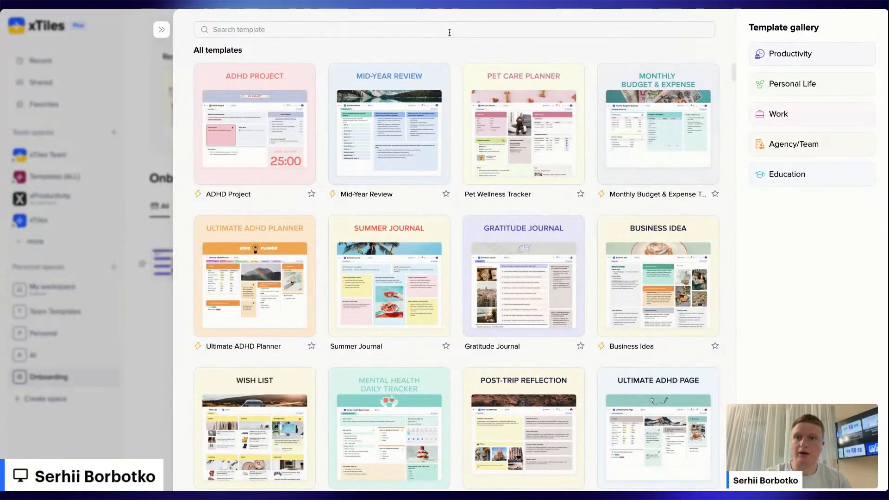
{"action": "left_click", "coordinate": [428, 33]}
{"action": "type", "text": "pet"}
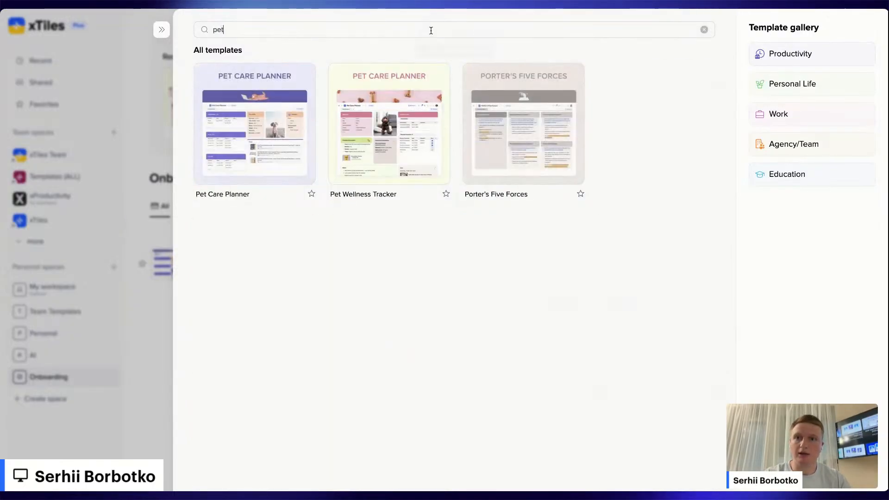
{"action": "left_click", "coordinate": [262, 116]}
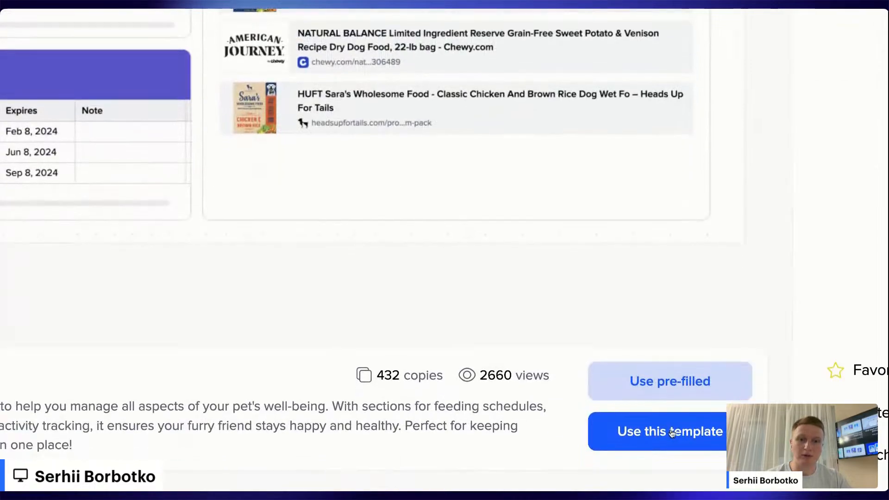
{"action": "left_click", "coordinate": [671, 430]}
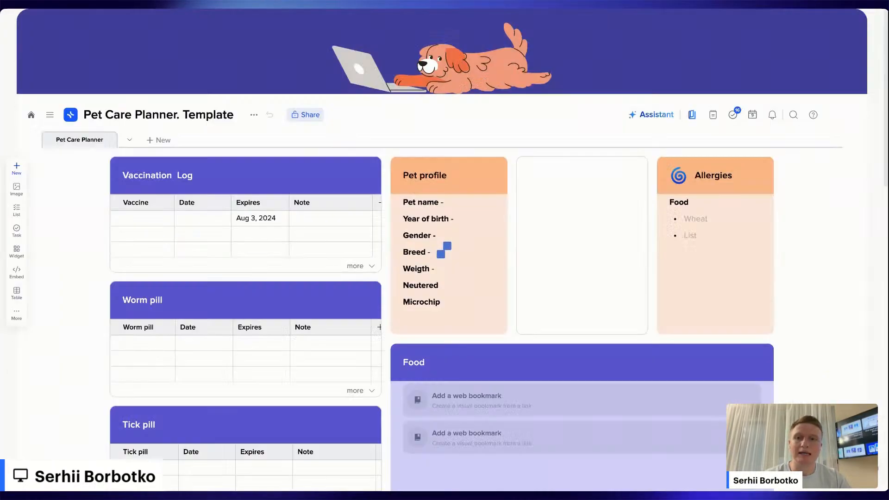
{"action": "scroll", "coordinate": [587, 338], "scroll_direction": "down", "scroll_amount": 3}
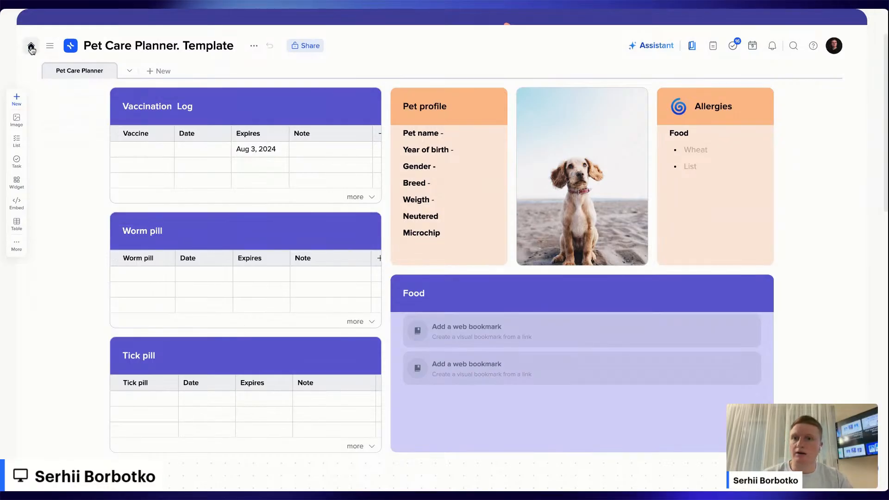
{"action": "left_click", "coordinate": [31, 46]}
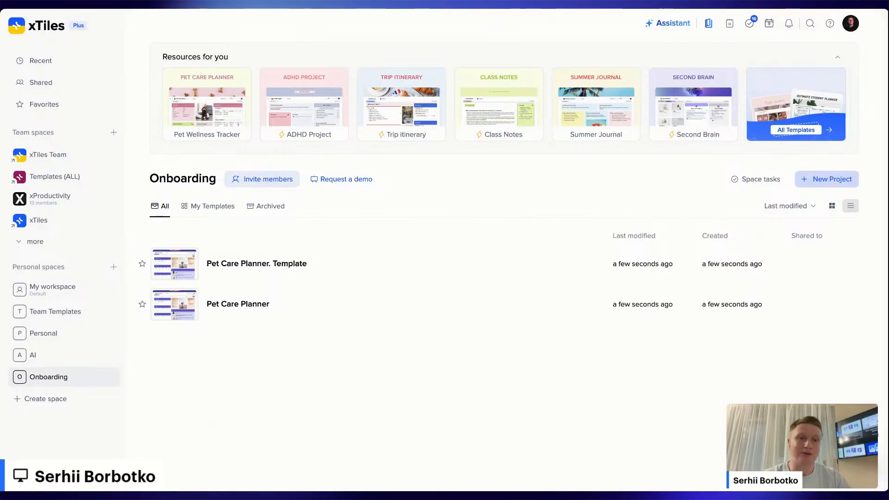
- Create a new blank project in the Onboarding space and draw an empty tile in the upper corner of its canvas
{"action": "left_click", "coordinate": [826, 179]}
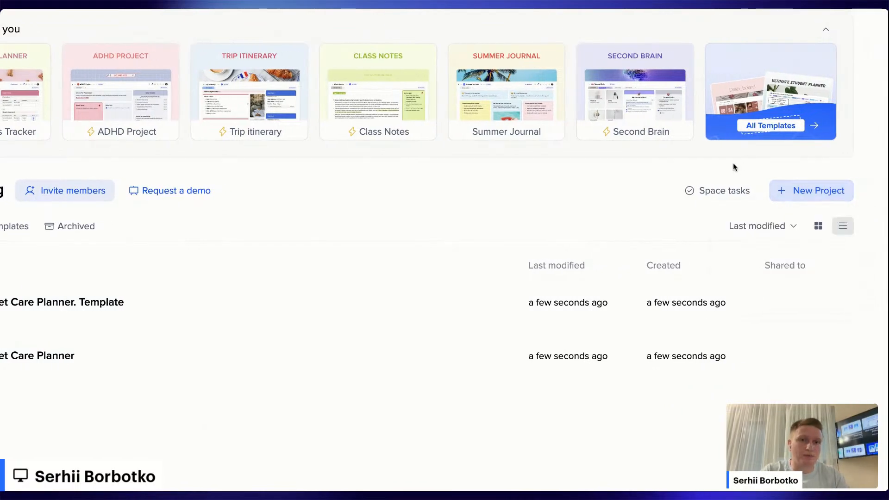
{"action": "mouse_move", "coordinate": [828, 201]}
{"action": "left_click", "coordinate": [807, 220]}
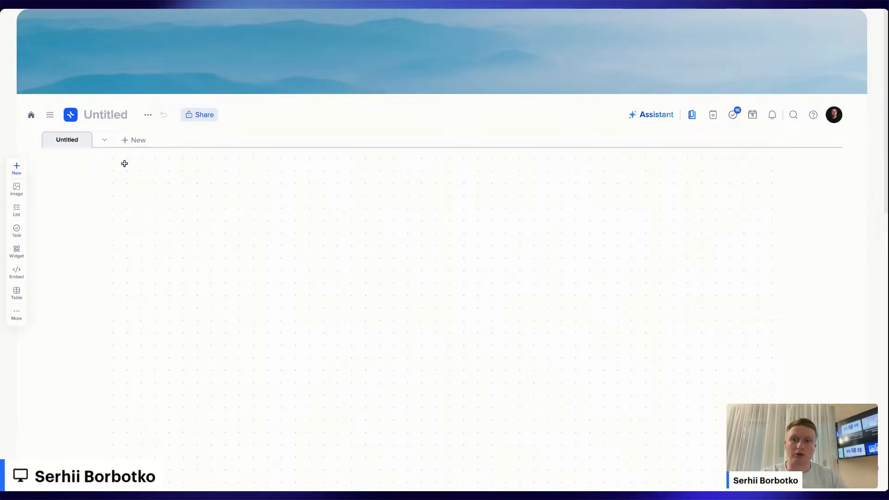
{"action": "left_click_drag", "start_coordinate": [123, 163], "coordinate": [357, 307]}
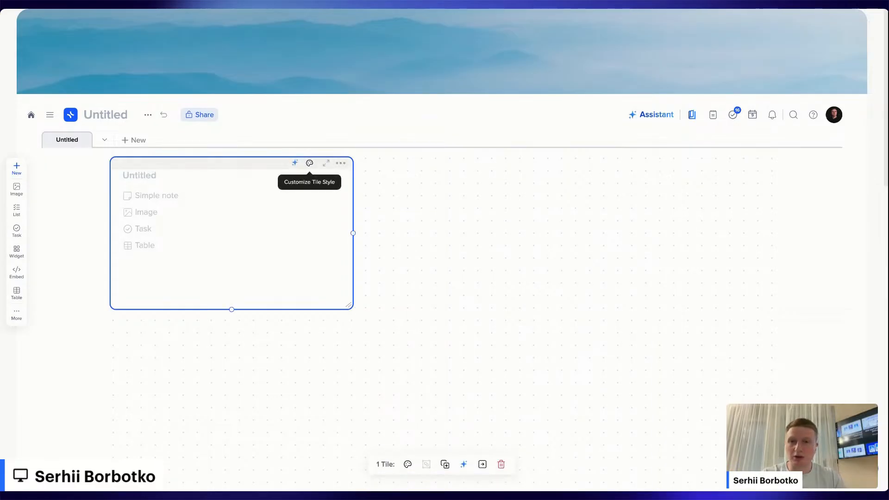
- Look over the empty tile's icon, title, style and color options without changing them, and deselect the tile
{"action": "left_click", "coordinate": [309, 162]}
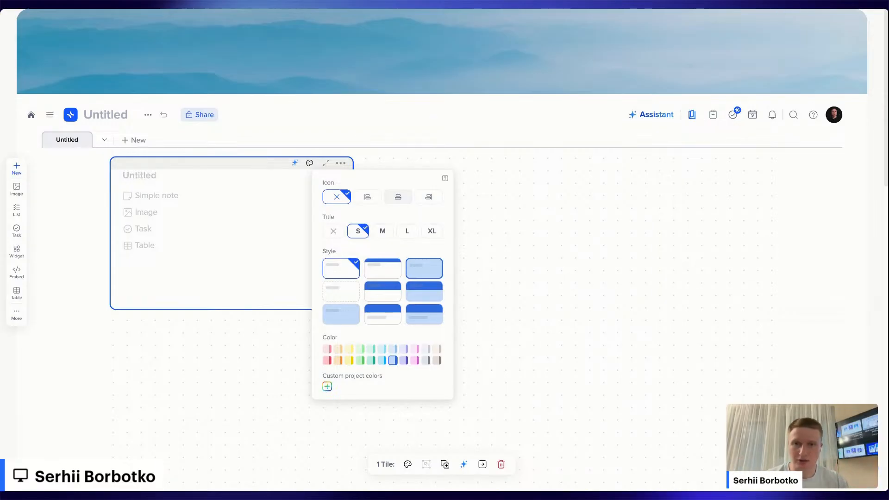
{"action": "left_click", "coordinate": [253, 395]}
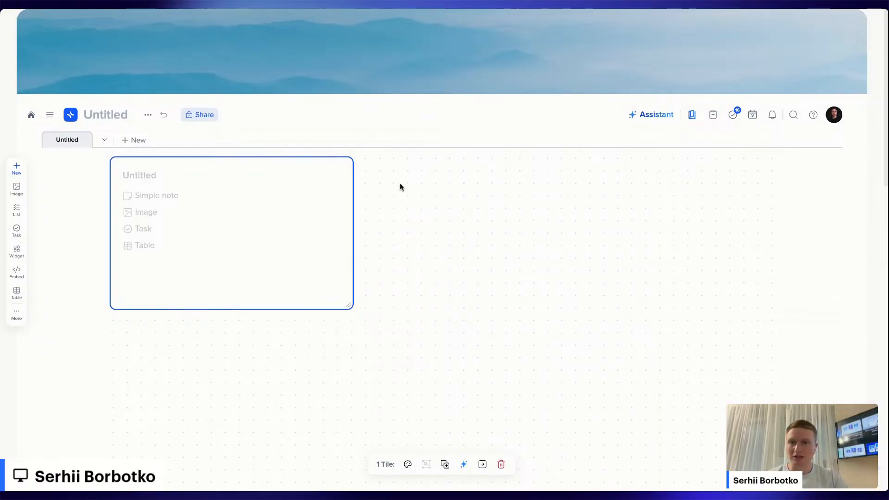
{"action": "left_click", "coordinate": [414, 205]}
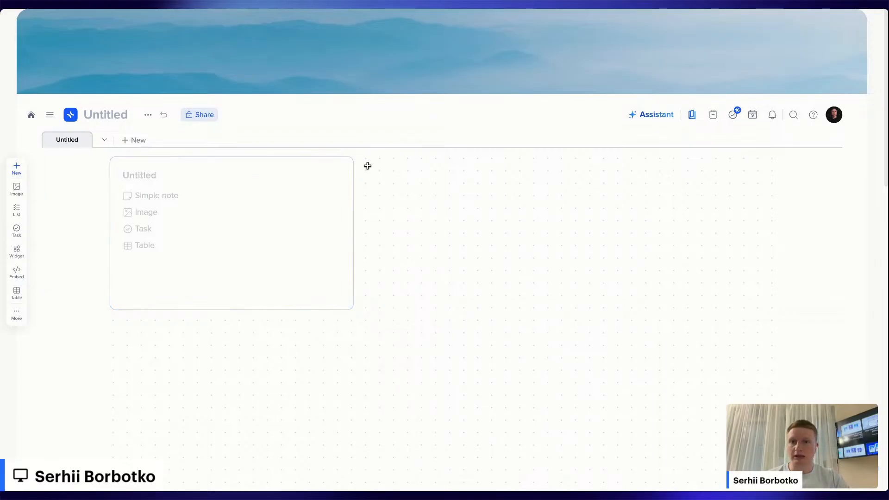
- Draw a second tile about 21x14 beside the first one and delete it
{"action": "left_click_drag", "start_coordinate": [367, 168], "coordinate": [371, 170]}
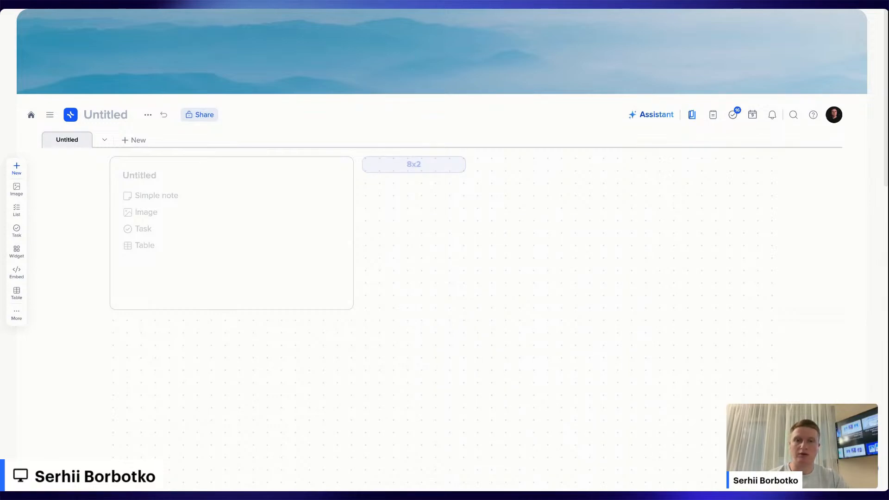
{"action": "left_click_drag", "start_coordinate": [371, 169], "coordinate": [655, 321]}
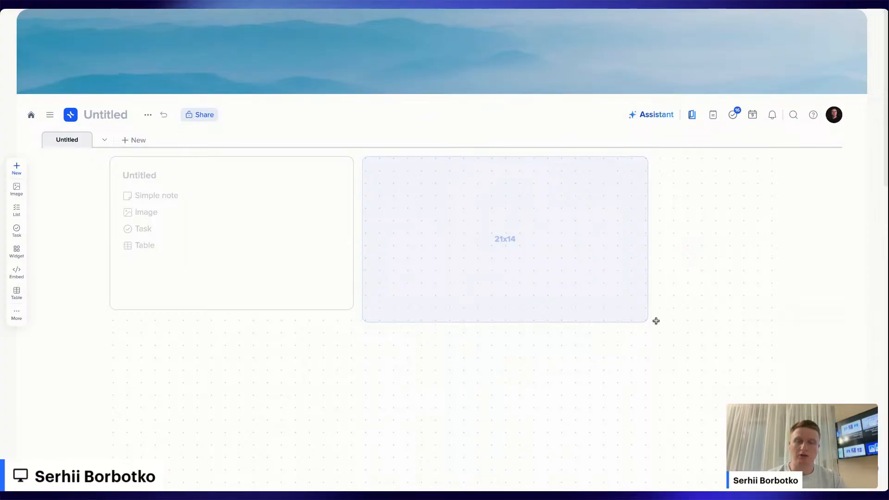
{"action": "left_click_drag", "start_coordinate": [647, 321], "coordinate": [647, 321]}
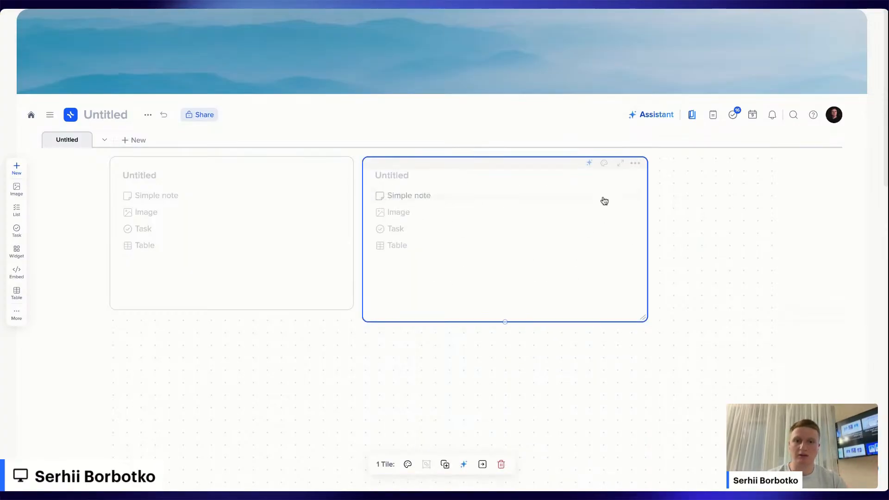
{"action": "left_click", "coordinate": [635, 163]}
{"action": "left_click", "coordinate": [684, 272]}
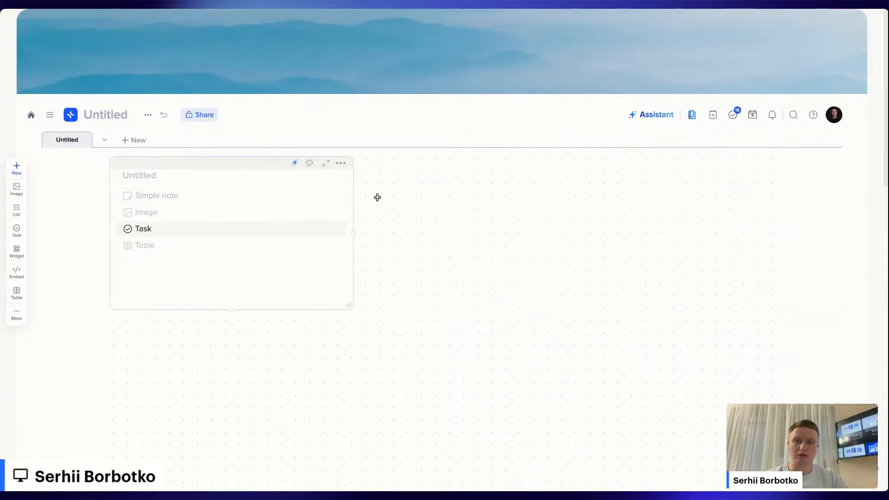
- Add one default-size tile beside the first tile and another below it, and delete both added tiles
{"action": "left_click", "coordinate": [368, 168]}
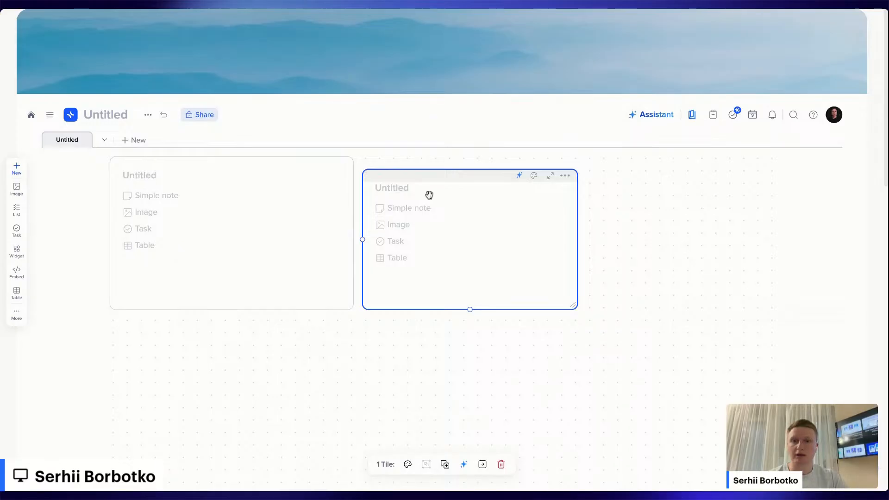
{"action": "left_click", "coordinate": [331, 341]}
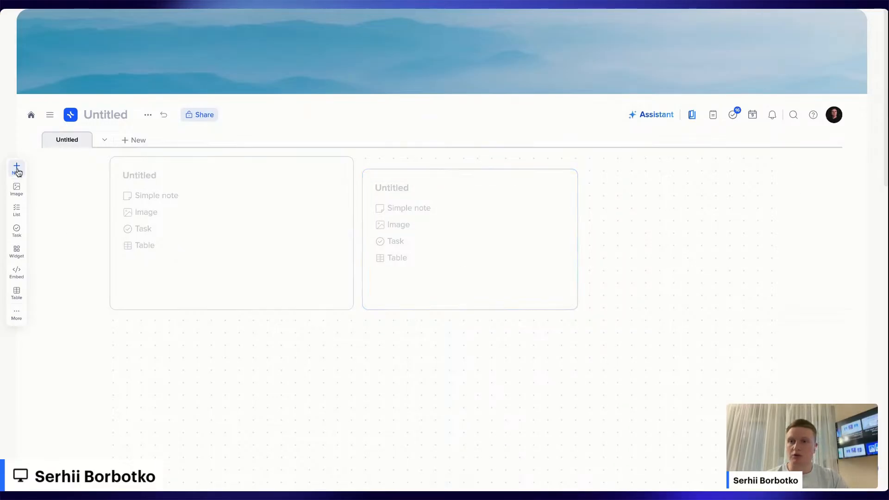
{"action": "left_click", "coordinate": [17, 169]}
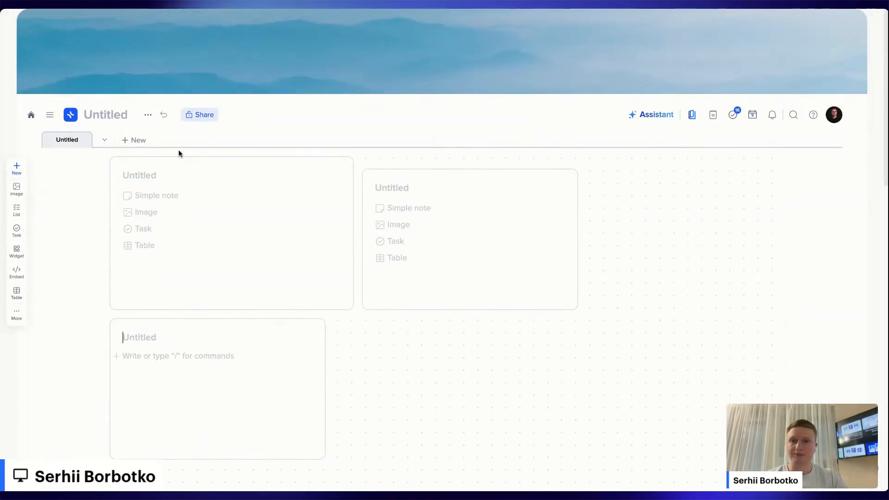
{"action": "left_click", "coordinate": [566, 176]}
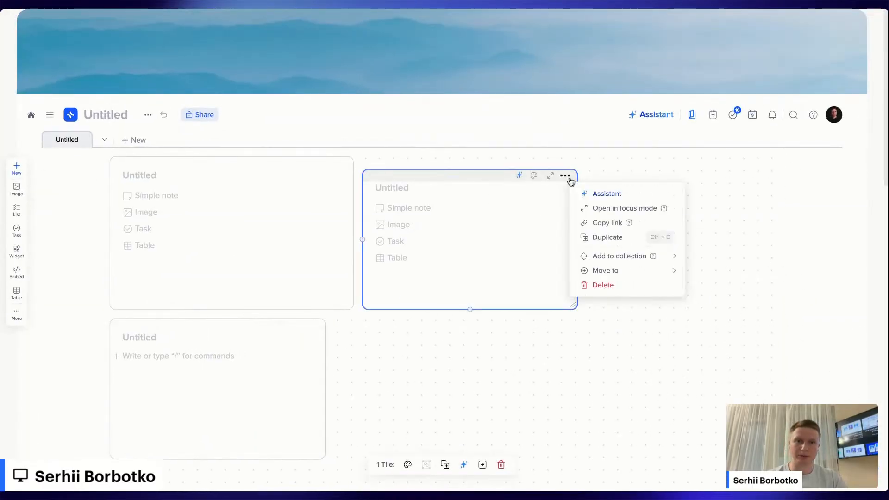
{"action": "left_click", "coordinate": [602, 285]}
{"action": "left_click", "coordinate": [317, 331]}
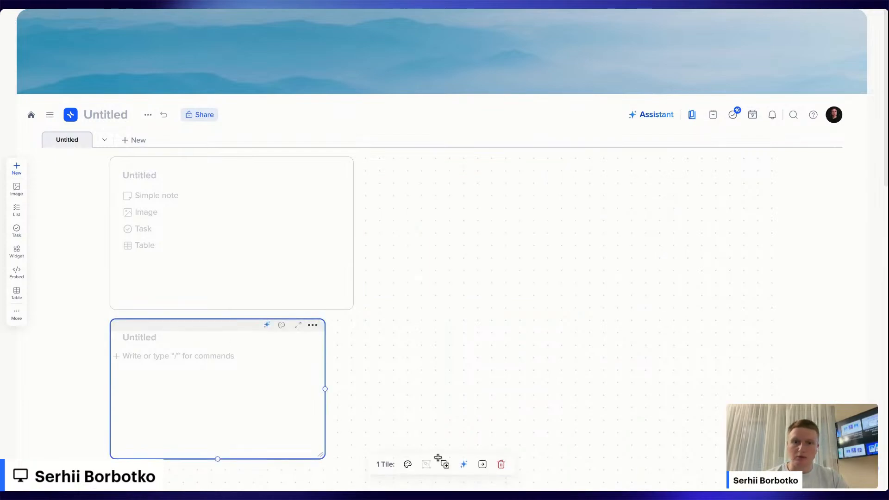
{"action": "left_click", "coordinate": [501, 464]}
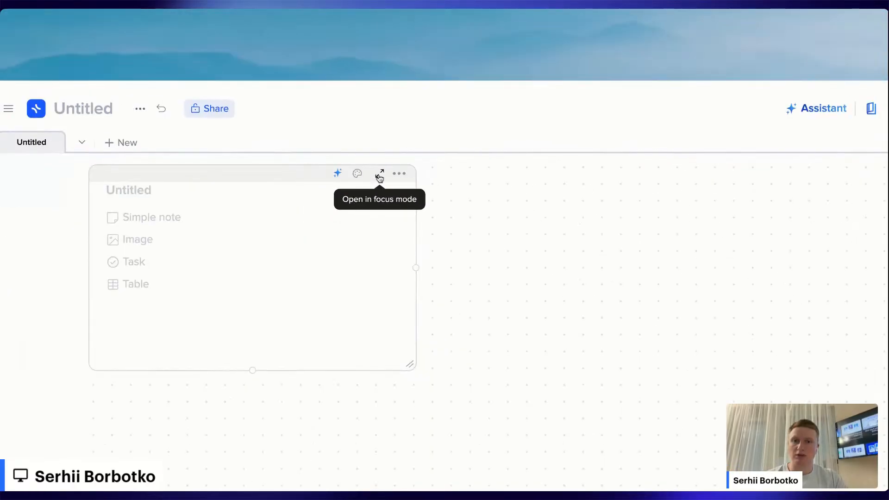
- Open the remaining tile in focus mode and close it, and give the tile a left-aligned dog face icon
{"action": "left_click", "coordinate": [379, 175]}
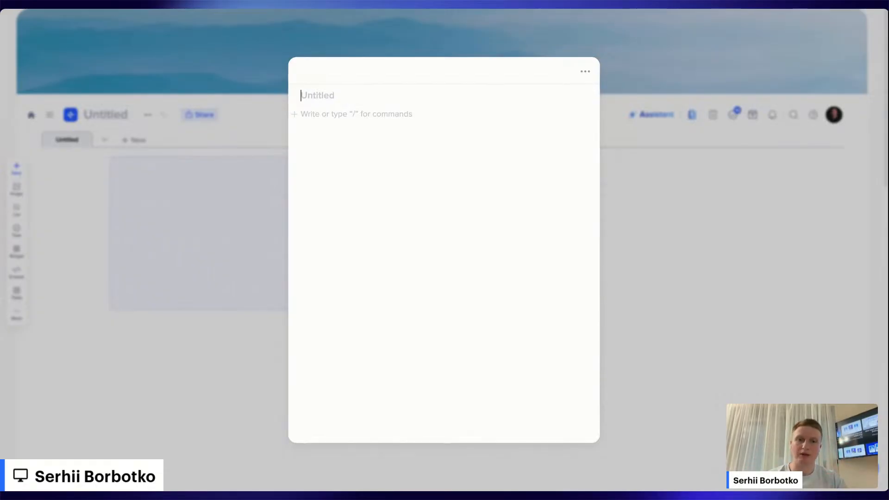
{"action": "left_click", "coordinate": [758, 216]}
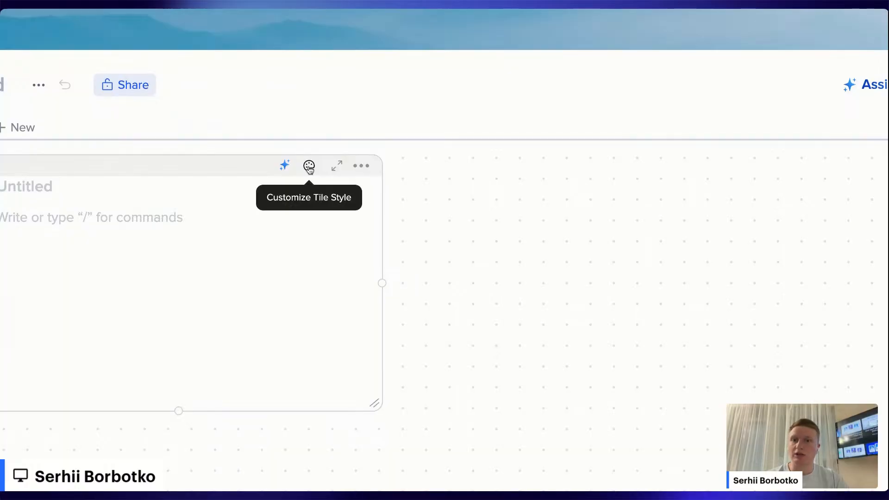
{"action": "left_click", "coordinate": [308, 166]}
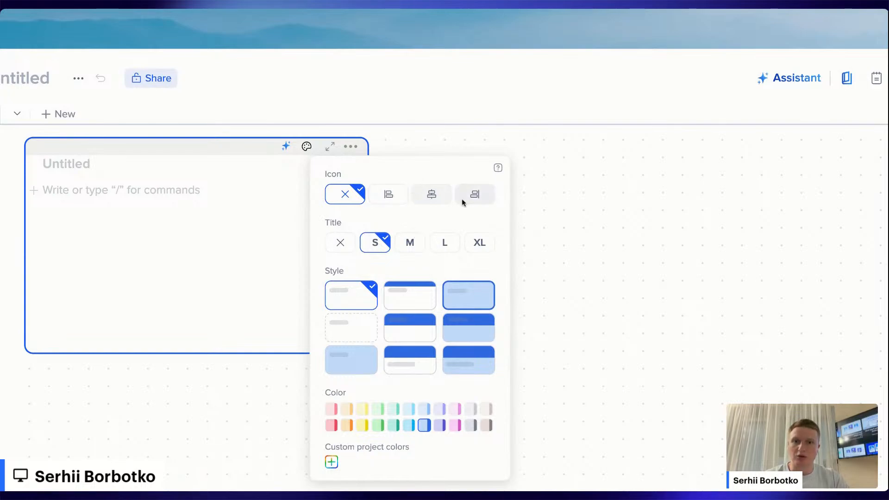
{"action": "left_click", "coordinate": [388, 194]}
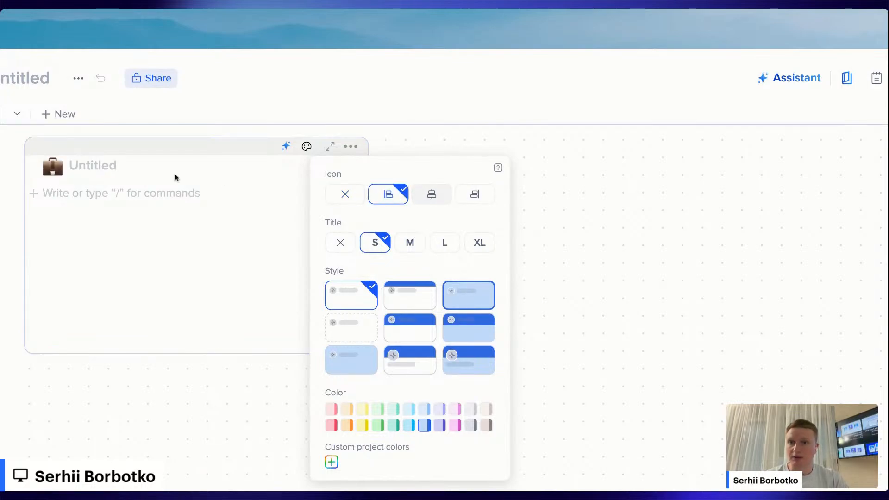
{"action": "left_click", "coordinate": [65, 162]}
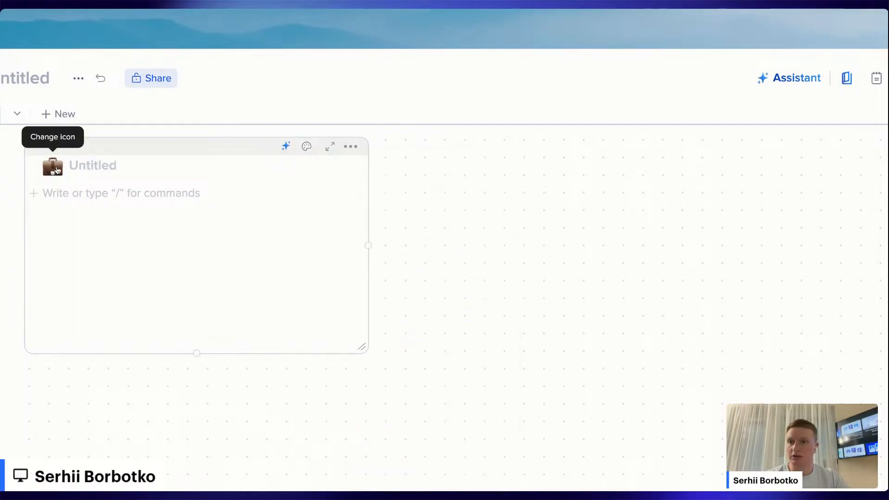
{"action": "left_click", "coordinate": [56, 169]}
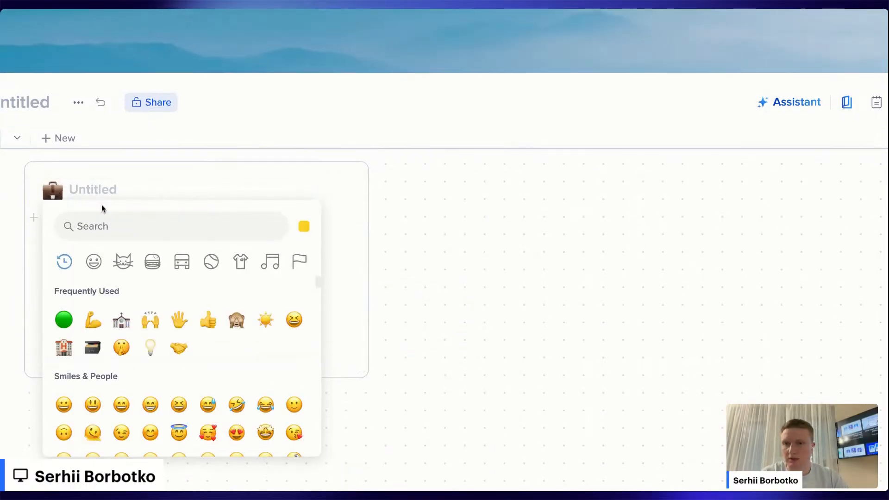
{"action": "left_click", "coordinate": [110, 225]}
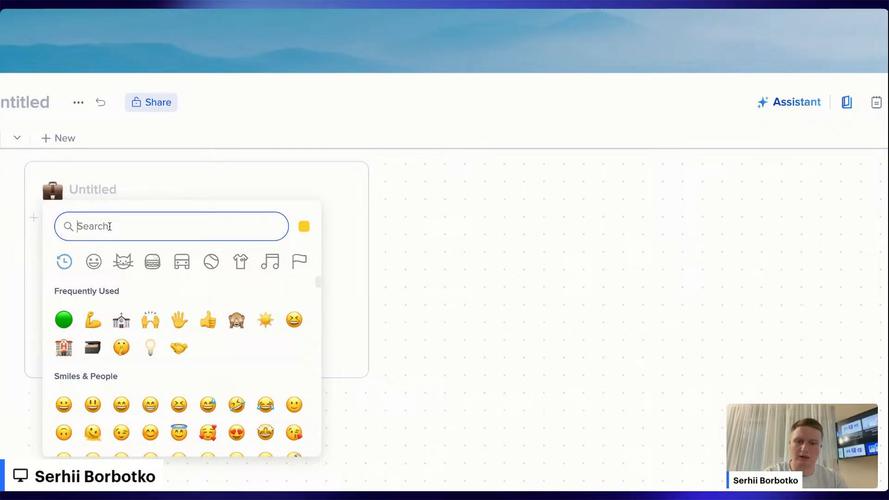
{"action": "type", "text": "dog"}
{"action": "left_click", "coordinate": [65, 319]}
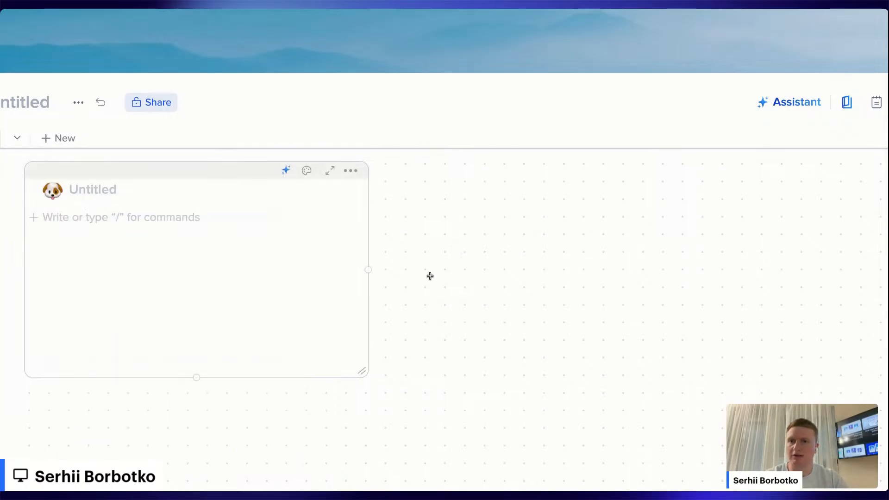
- Title the tile "Pet care tile"
{"action": "left_click", "coordinate": [127, 193]}
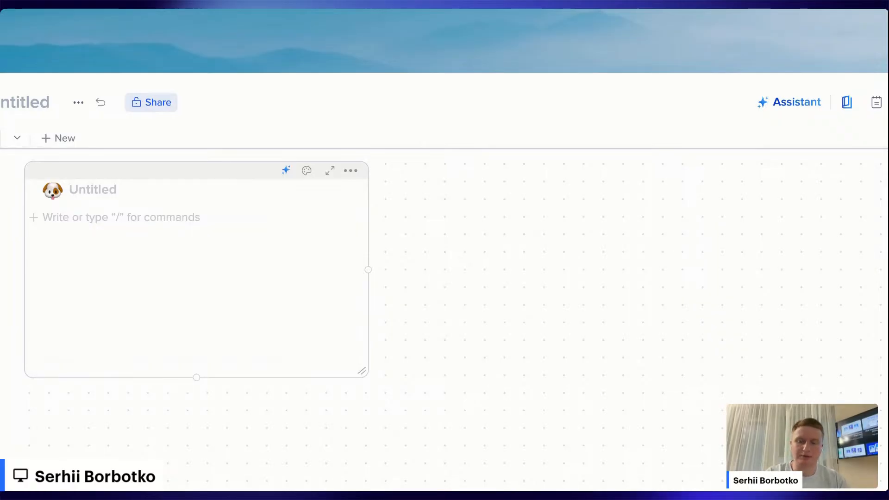
{"action": "type", "text": "Pet "}
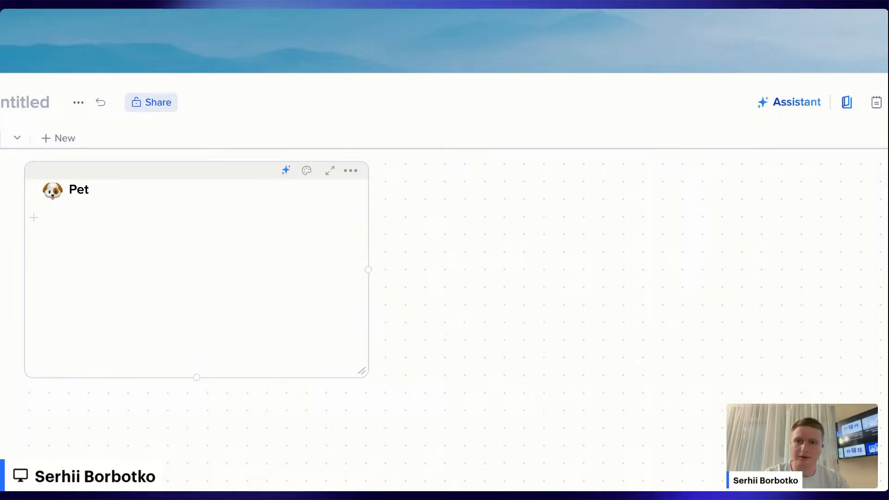
{"action": "type", "text": "care tole"}
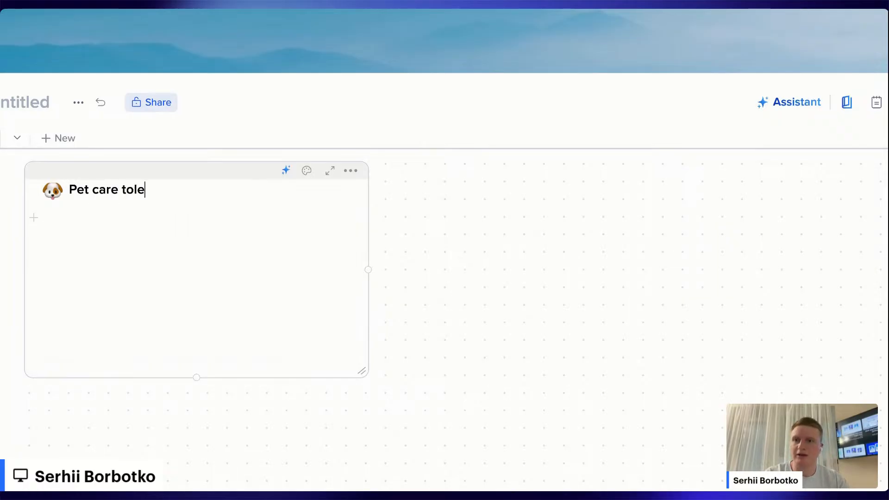
{"action": "key", "text": "BackSpace"}
{"action": "key", "text": "BackSpace"}
{"action": "key", "text": "BackSpace"}
{"action": "type", "text": "iole"}
{"action": "key", "text": "BackSpace"}
{"action": "key", "text": "BackSpace"}
{"action": "key", "text": "BackSpace"}
{"action": "type", "text": "le"}
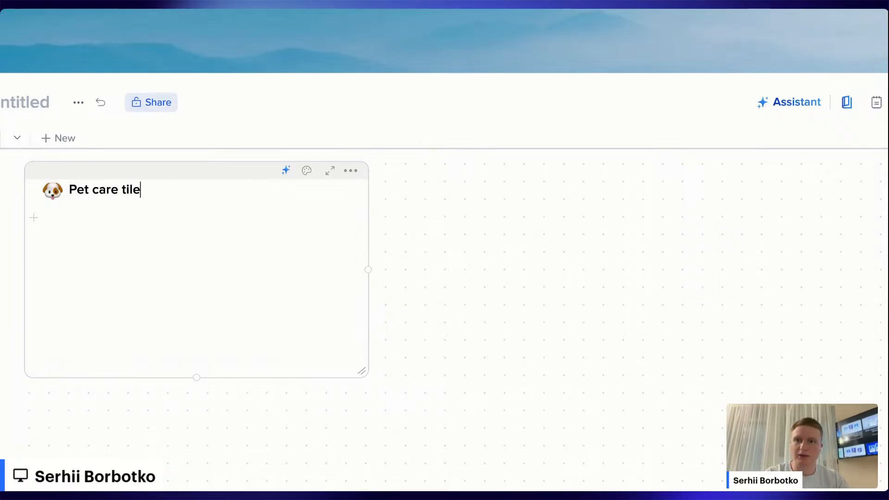
- Try larger title sizes on the Pet care tile and set the title to XL
{"action": "left_click", "coordinate": [306, 170]}
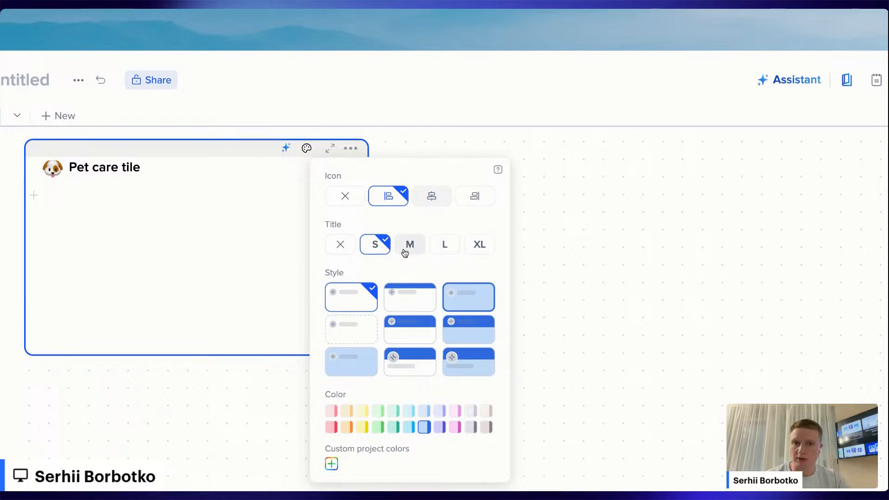
{"action": "left_click", "coordinate": [410, 245]}
{"action": "left_click", "coordinate": [450, 248]}
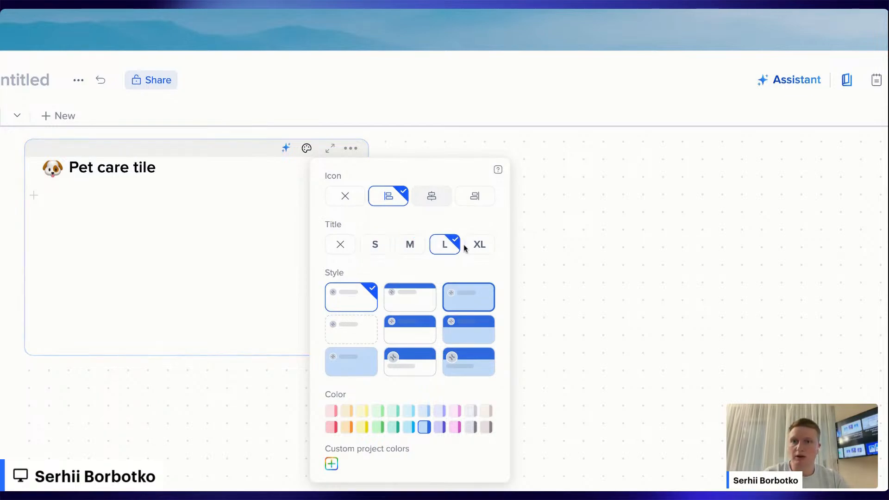
{"action": "left_click", "coordinate": [479, 249]}
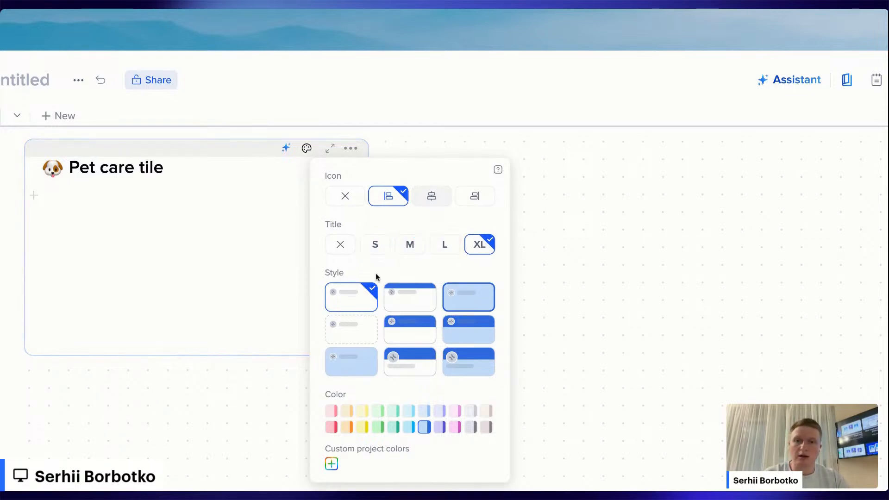
- Try several tile styles and apply the one with a blue header, light blue body and large icon above the title
{"action": "scroll", "coordinate": [376, 274], "scroll_direction": "down", "scroll_amount": 1}
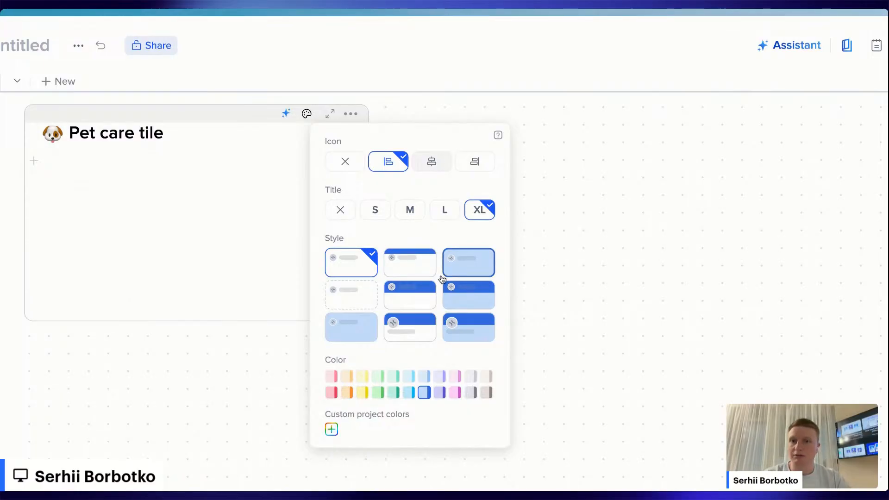
{"action": "left_click", "coordinate": [418, 270]}
{"action": "left_click", "coordinate": [461, 270]}
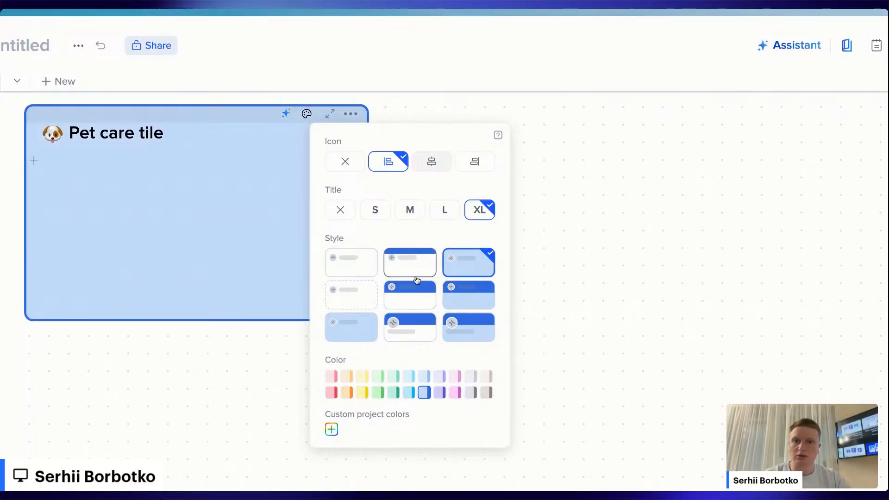
{"action": "left_click", "coordinate": [357, 298]}
{"action": "left_click", "coordinate": [489, 299]}
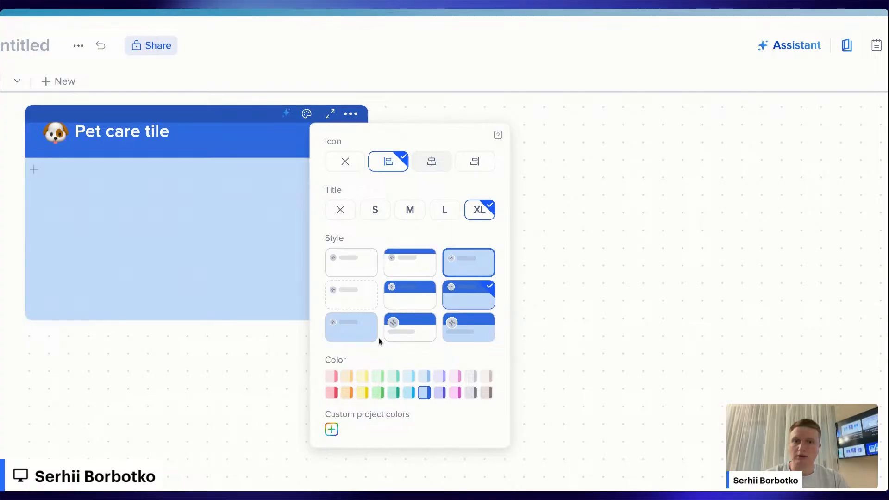
{"action": "left_click", "coordinate": [365, 334]}
{"action": "left_click", "coordinate": [419, 333]}
{"action": "left_click", "coordinate": [481, 334]}
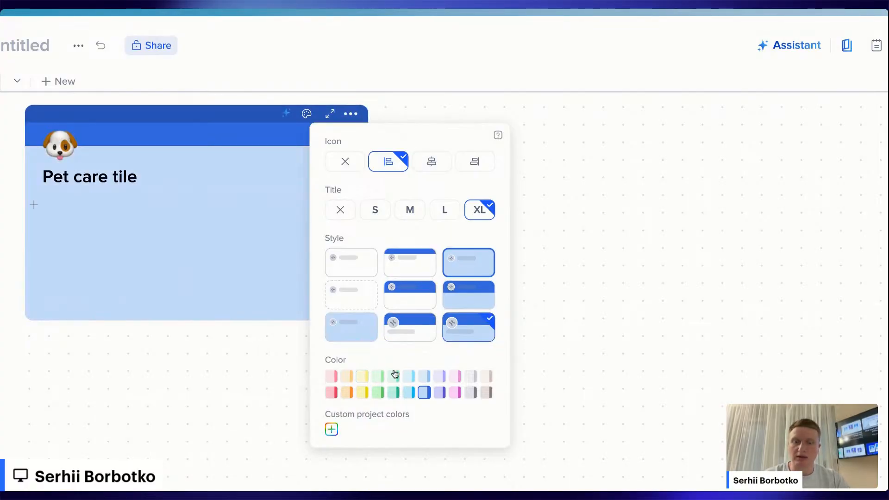
- Try several colours on the Pet care tile and apply the dark brown-grey one
{"action": "left_click", "coordinate": [347, 376]}
{"action": "left_click", "coordinate": [377, 376]}
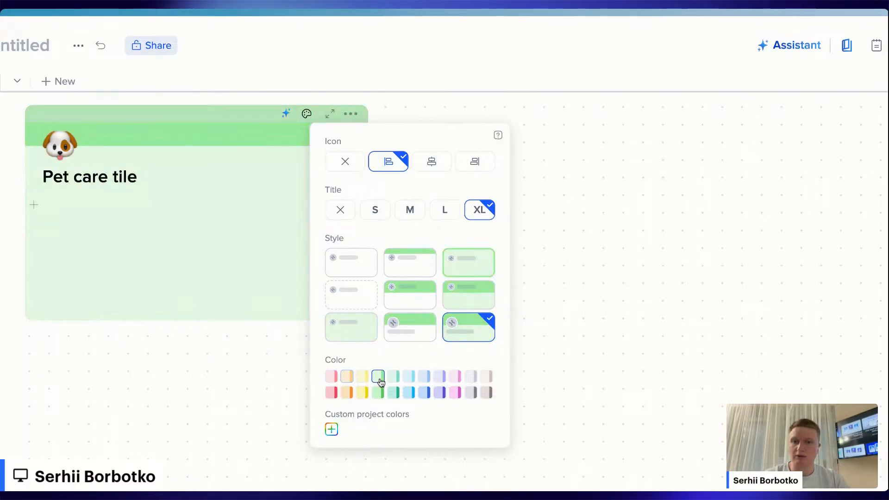
{"action": "left_click", "coordinate": [409, 393]}
{"action": "left_click", "coordinate": [482, 377]}
{"action": "left_click", "coordinate": [482, 392]}
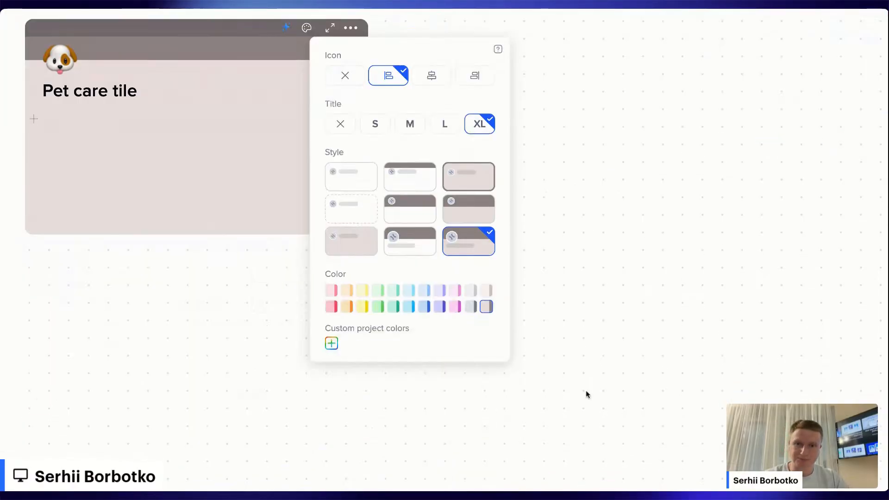
{"action": "left_click", "coordinate": [581, 279]}
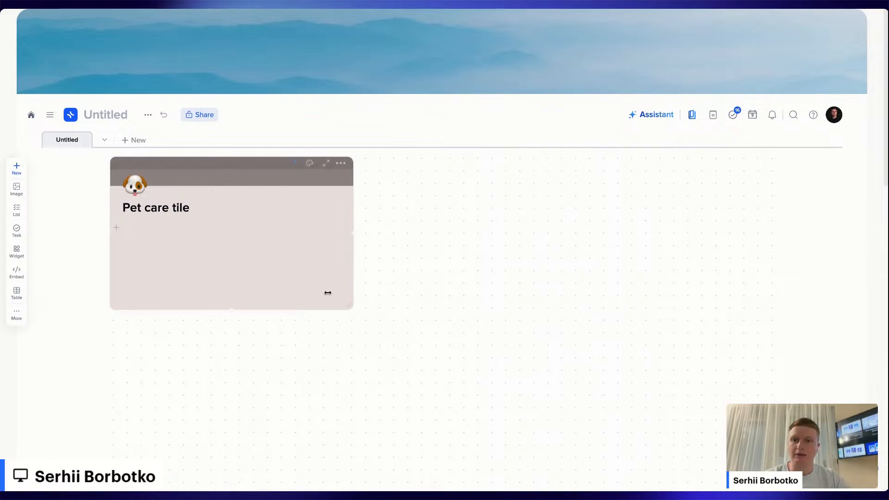
- Add a new tile beside the Pet care tile, shift it slightly away from it, and add another tile below the new one
{"action": "mouse_move", "coordinate": [353, 239]}
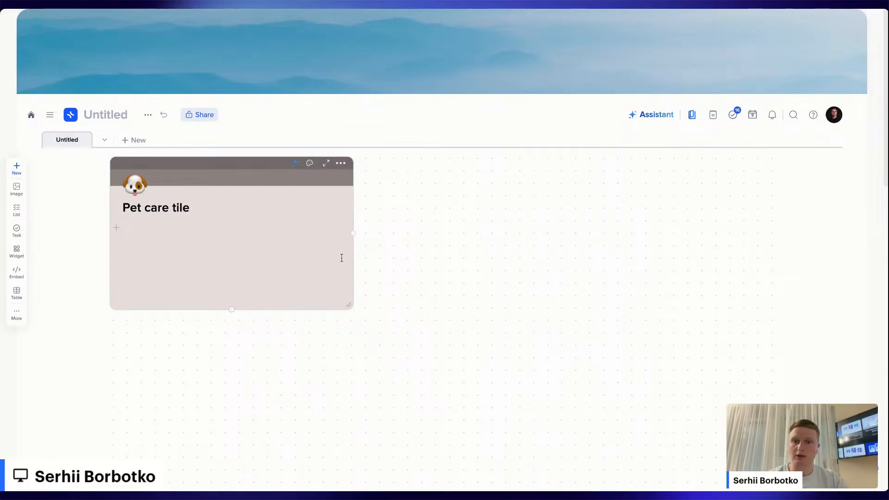
{"action": "left_click", "coordinate": [353, 234]}
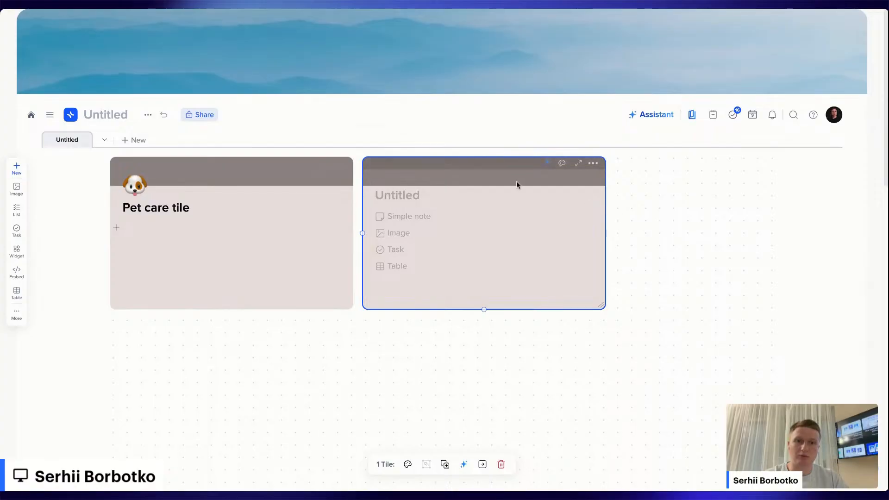
{"action": "left_click_drag", "start_coordinate": [515, 163], "coordinate": [571, 164]}
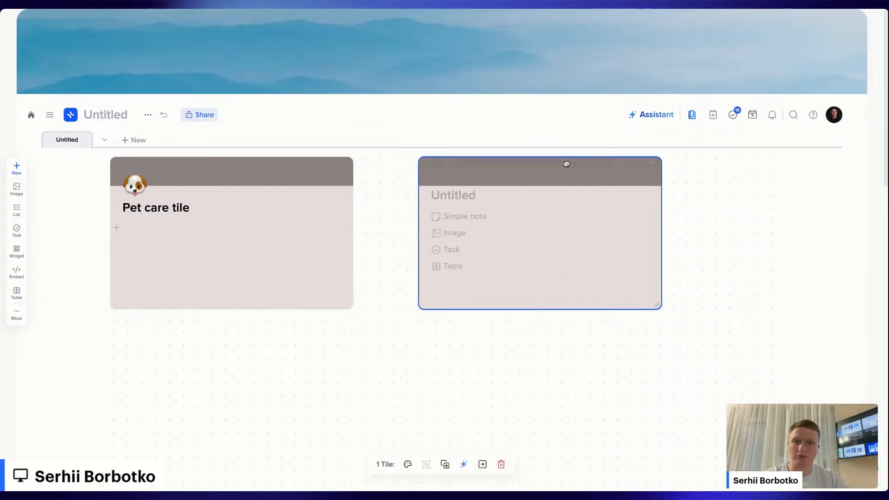
{"action": "left_click", "coordinate": [540, 311]}
{"action": "scroll", "coordinate": [619, 353], "scroll_direction": "down", "scroll_amount": 2}
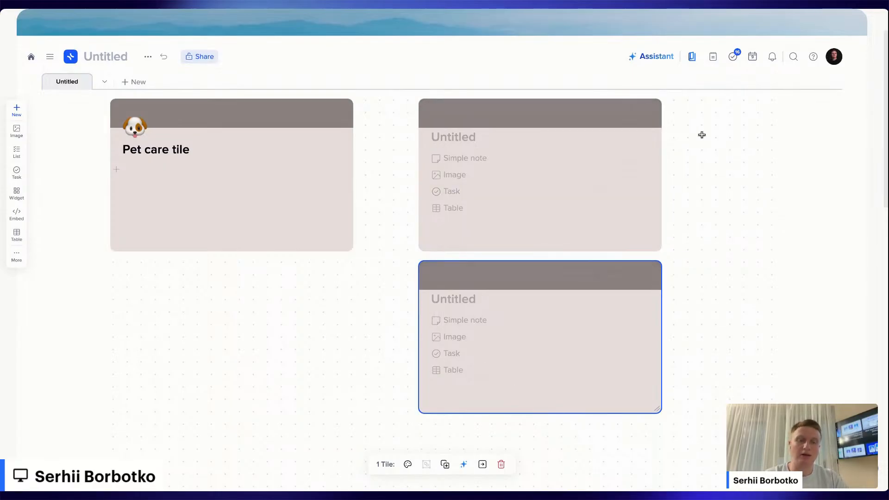
- Move the upper untitled tile back next to the Pet care tile, narrow it, and add a matching tile on its right side
{"action": "left_click", "coordinate": [662, 171]}
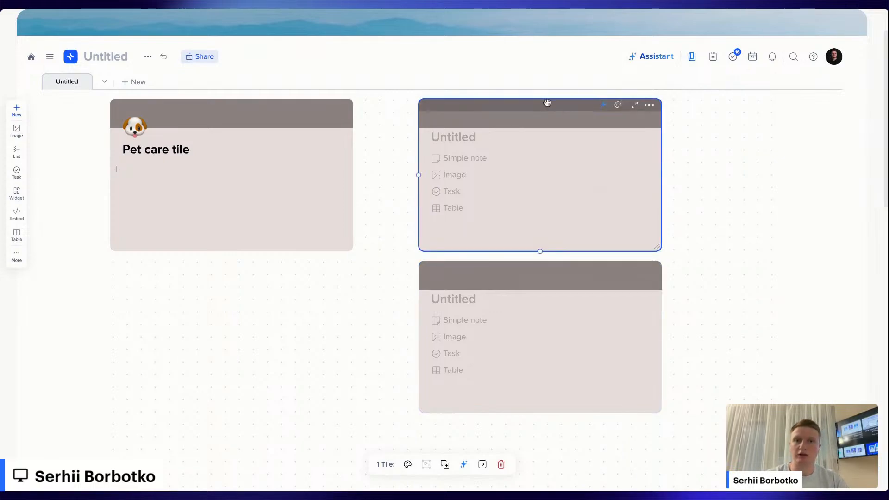
{"action": "left_click_drag", "start_coordinate": [546, 103], "coordinate": [482, 125]}
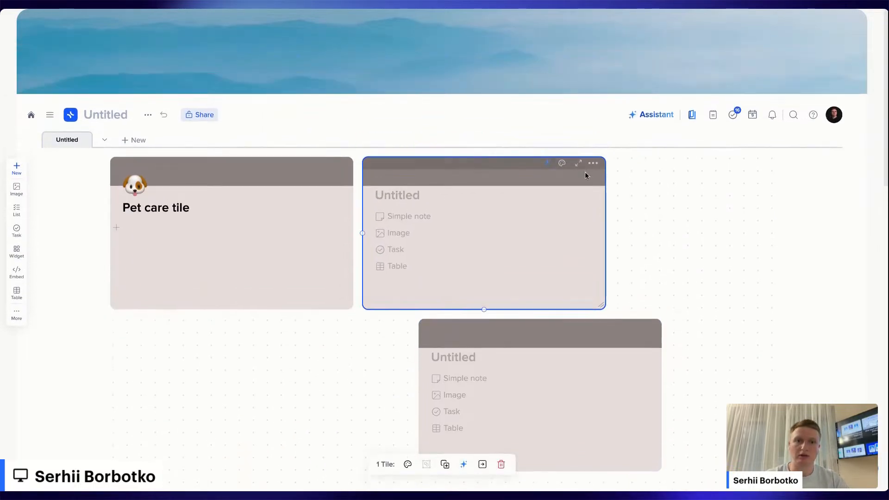
{"action": "left_click_drag", "start_coordinate": [604, 234], "coordinate": [564, 233]}
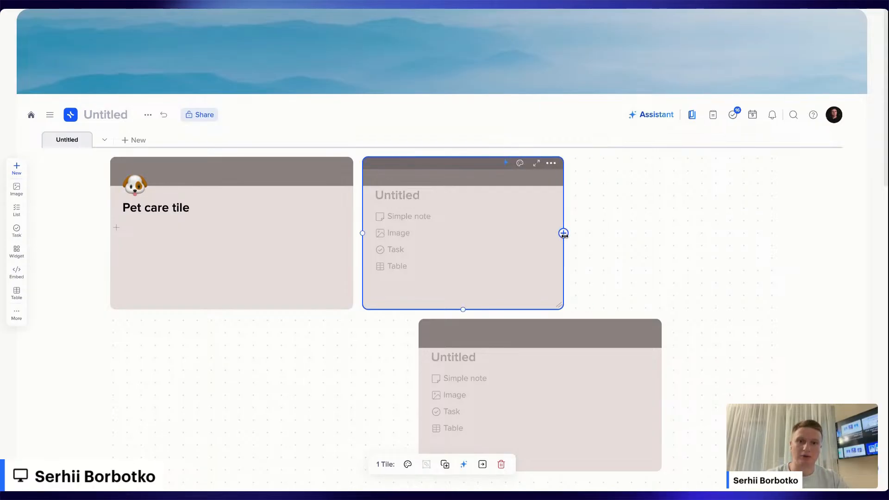
{"action": "left_click", "coordinate": [564, 233]}
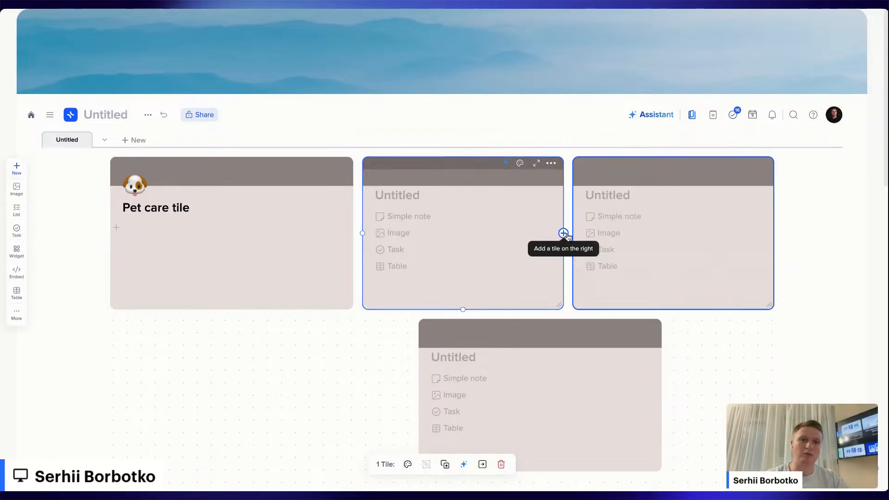
{"action": "left_click", "coordinate": [722, 412]}
{"action": "scroll", "coordinate": [721, 412], "scroll_direction": "down", "scroll_amount": 1}
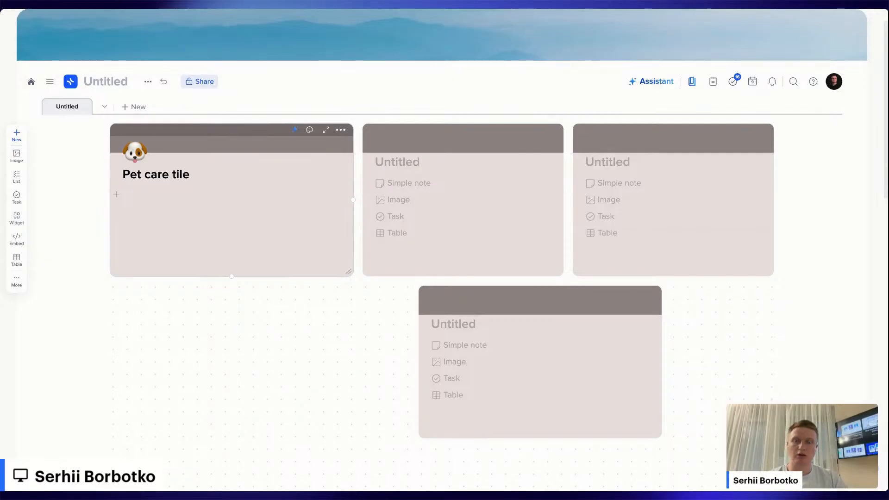
{"action": "left_click", "coordinate": [331, 141]}
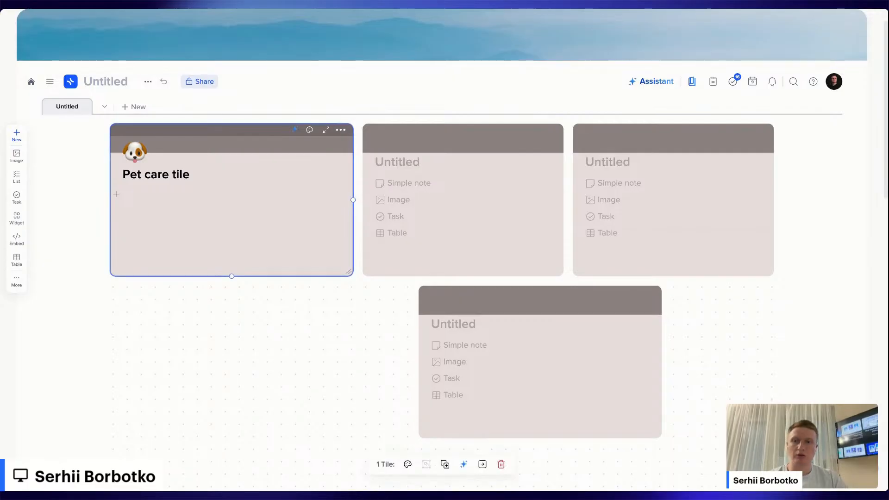
{"action": "left_click", "coordinate": [417, 134]}
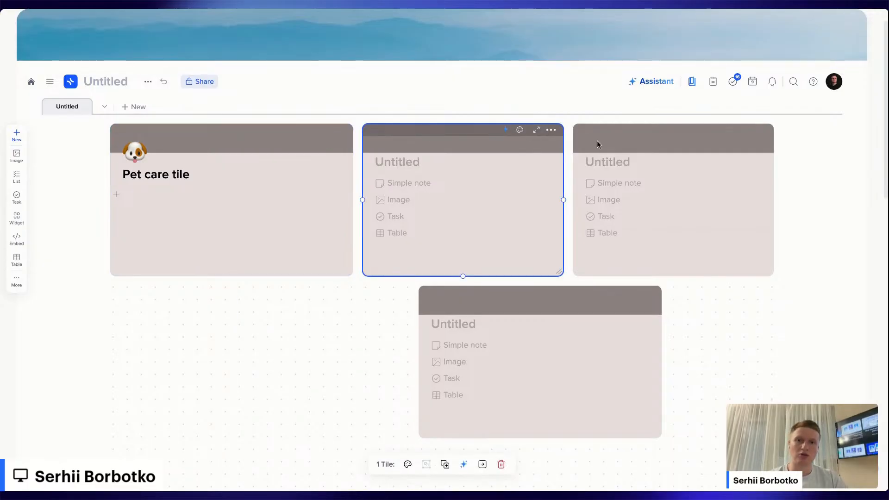
{"action": "left_click", "coordinate": [521, 293]}
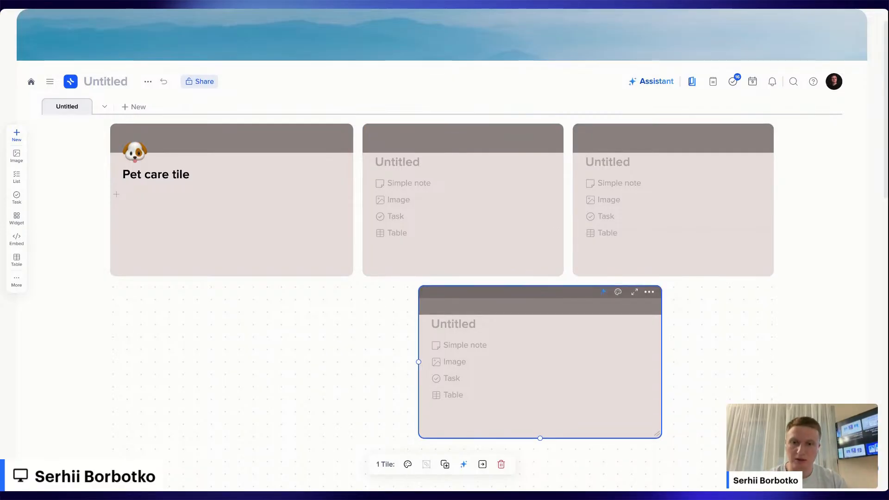
{"action": "left_click", "coordinate": [299, 337]}
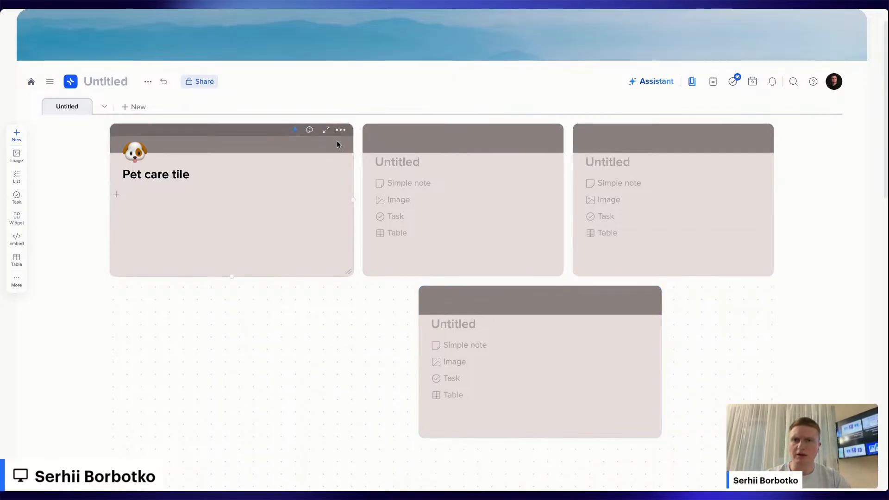
- Style the three untitled tiles together with the light blue colour, the borderless filled style without a header, and left-aligned icons
{"action": "left_click", "coordinate": [397, 129]}
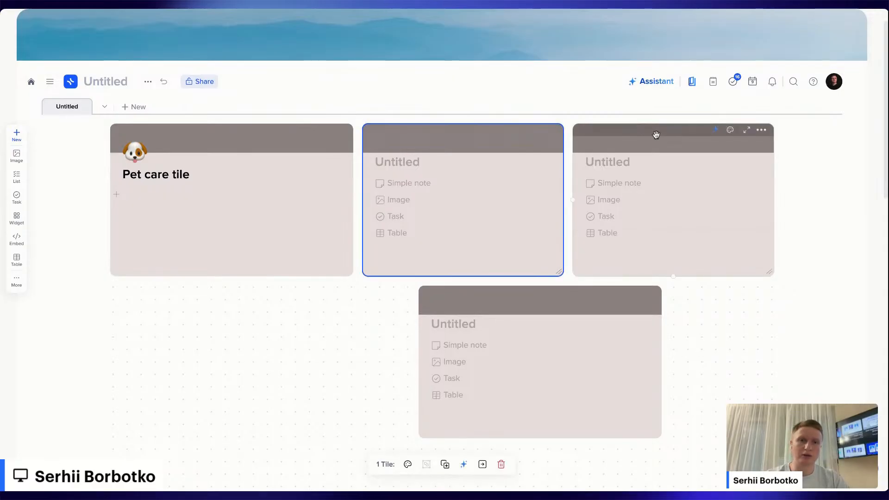
{"action": "left_click", "coordinate": [657, 135], "text": "shift"}
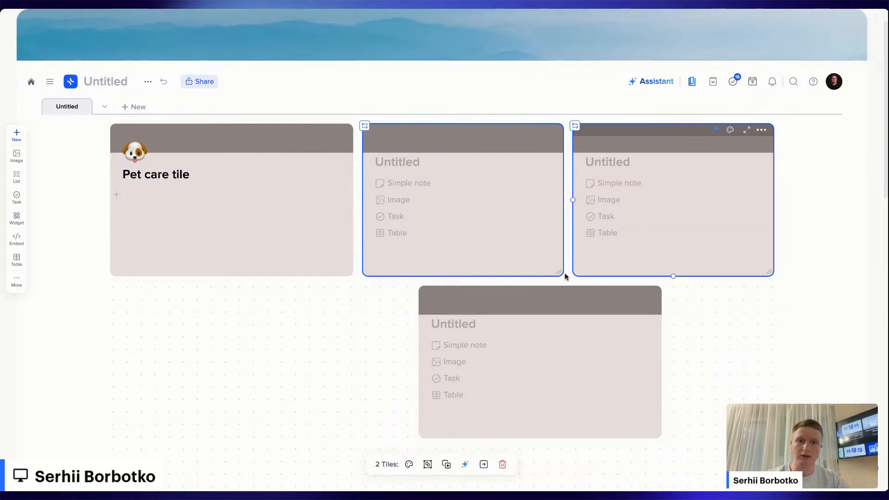
{"action": "left_click", "coordinate": [558, 292], "text": "shift"}
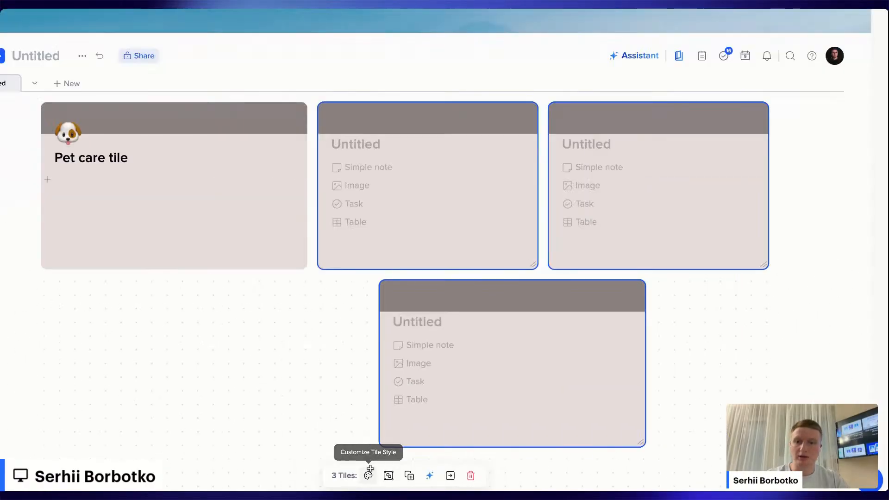
{"action": "left_click", "coordinate": [365, 471]}
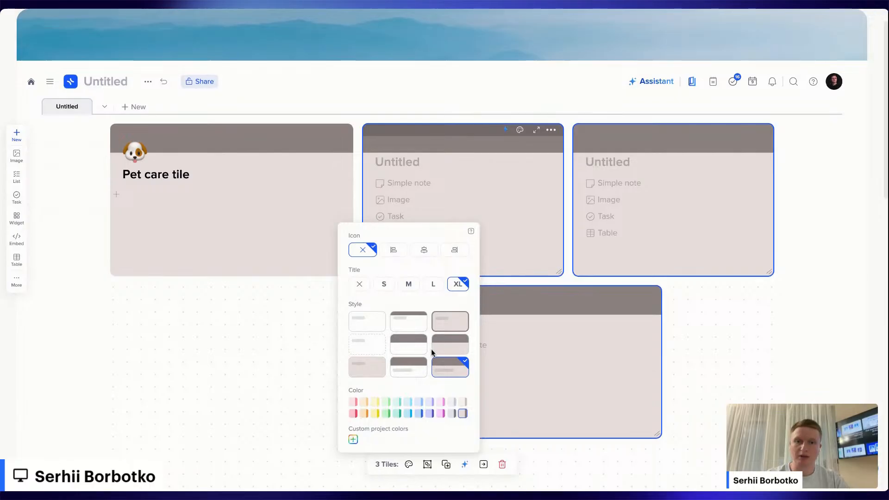
{"action": "left_click", "coordinate": [419, 403]}
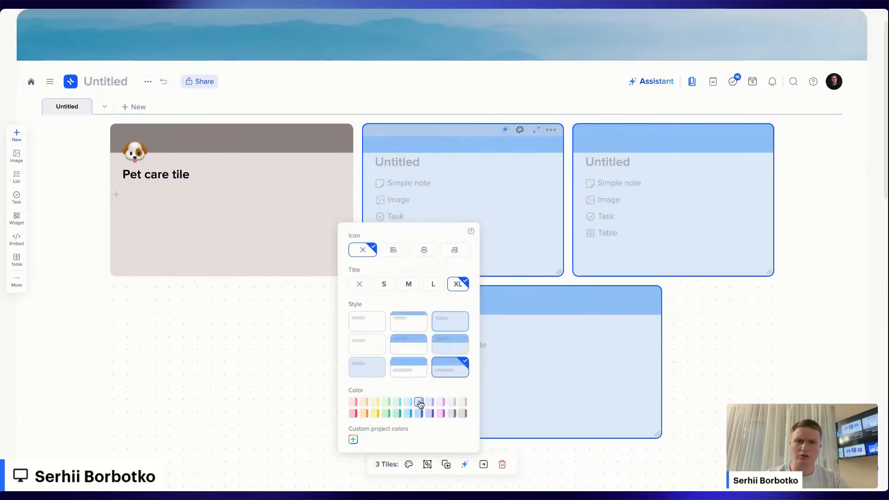
{"action": "left_click", "coordinate": [373, 374]}
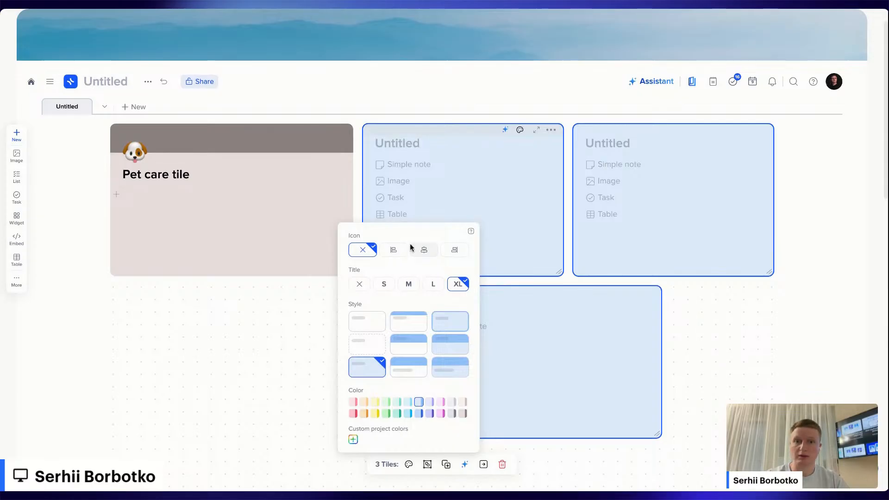
{"action": "left_click", "coordinate": [396, 253]}
{"action": "left_click", "coordinate": [769, 340]}
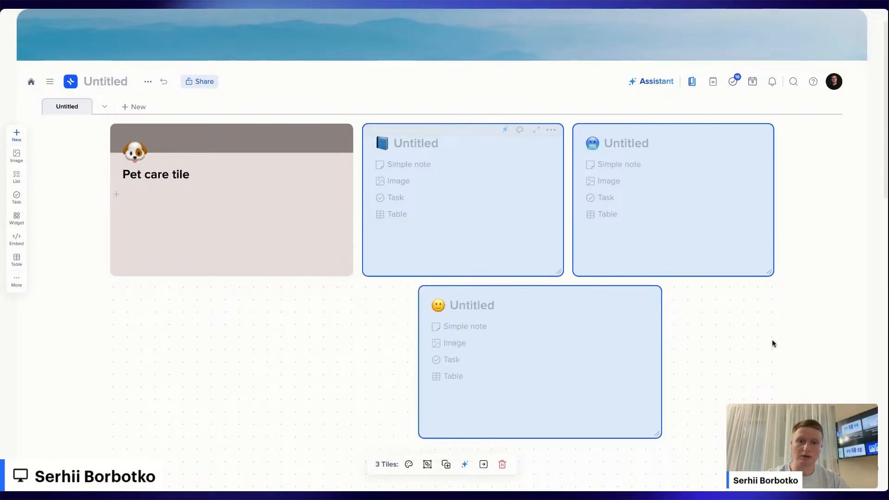
{"action": "left_click", "coordinate": [772, 341]}
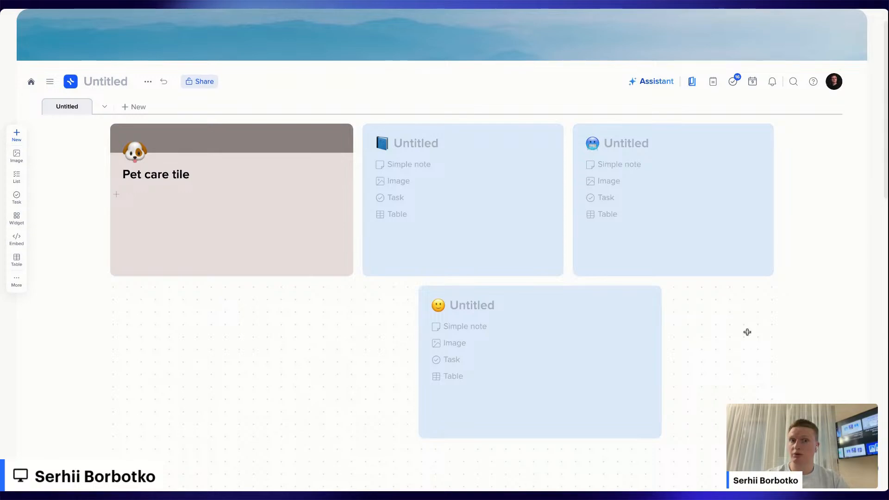
- Select all four tiles on the page, copy them and paste the duplicates below the originals
{"action": "left_click", "coordinate": [553, 294]}
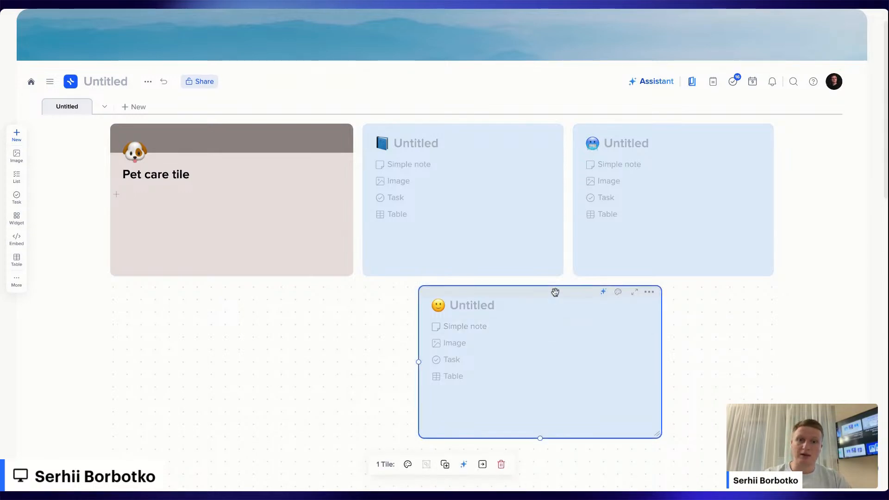
{"action": "left_click", "coordinate": [470, 130], "text": "shift"}
{"action": "left_click", "coordinate": [610, 128], "text": "shift"}
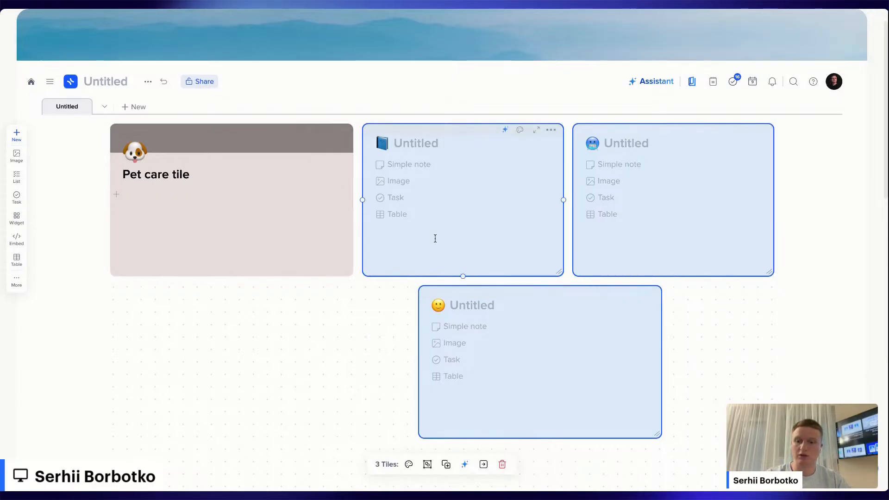
{"action": "key", "text": "ctrl+a"}
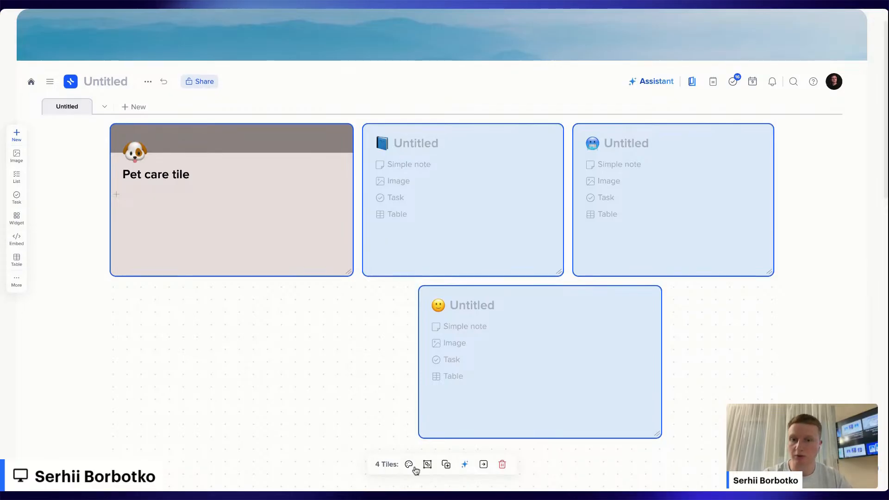
{"action": "key", "text": "Escape"}
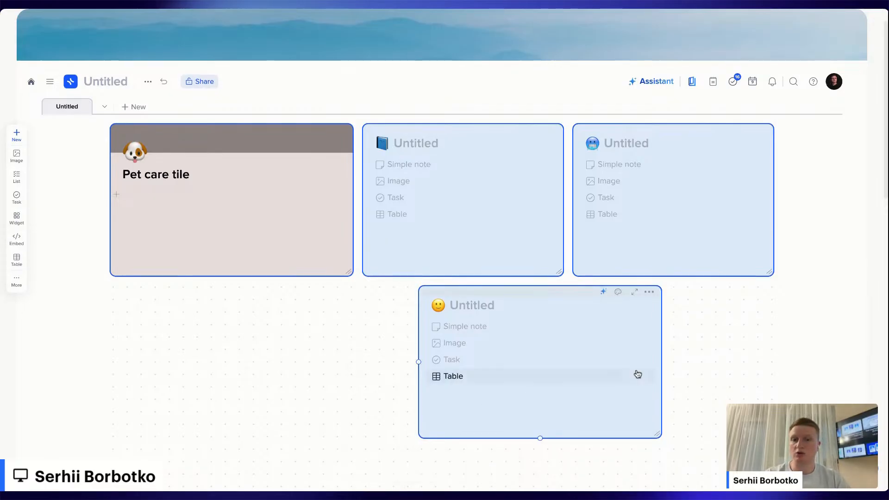
{"action": "scroll", "coordinate": [603, 355], "scroll_direction": "down", "scroll_amount": 2}
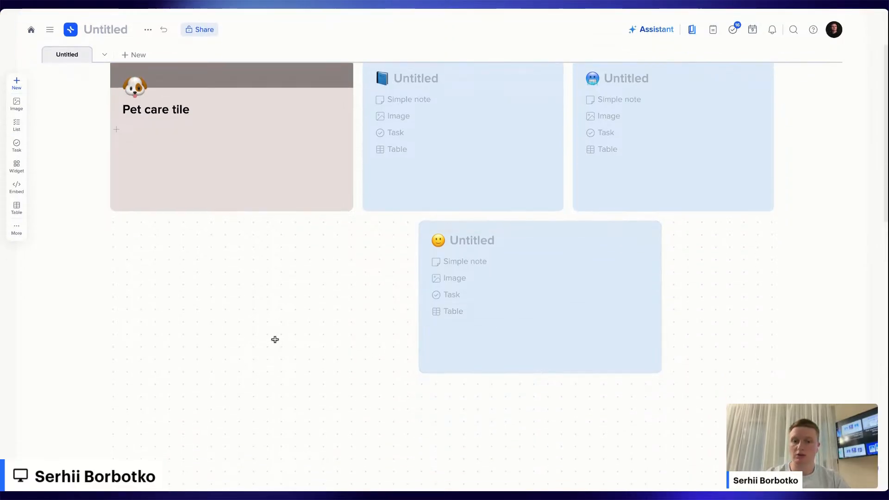
{"action": "key", "text": "ctrl+v"}
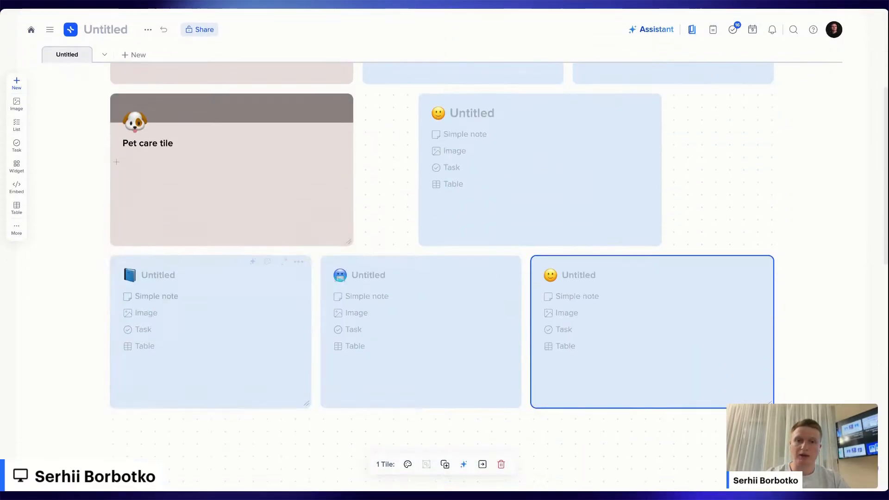
{"action": "scroll", "coordinate": [211, 355], "scroll_direction": "up", "scroll_amount": 2}
{"action": "scroll", "coordinate": [591, 328], "scroll_direction": "up", "scroll_amount": 4}
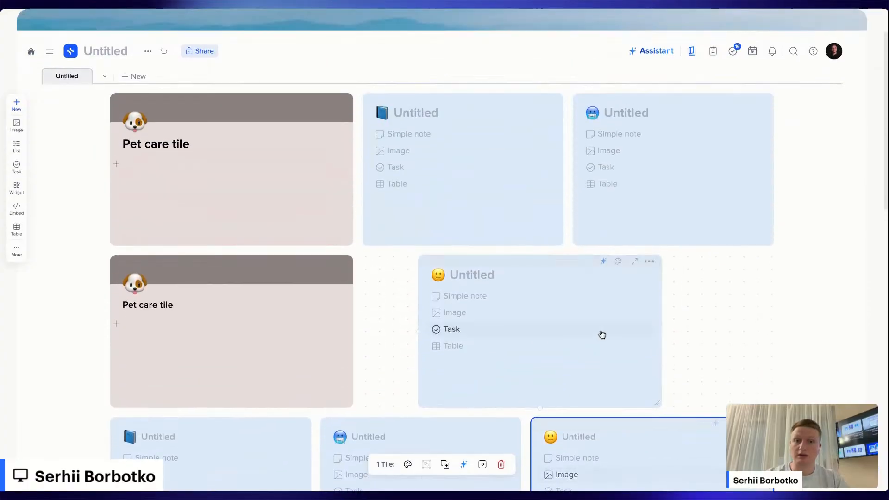
{"action": "left_click", "coordinate": [687, 333]}
- Show the description of the untitled page through its page settings
{"action": "mouse_move", "coordinate": [219, 240]}
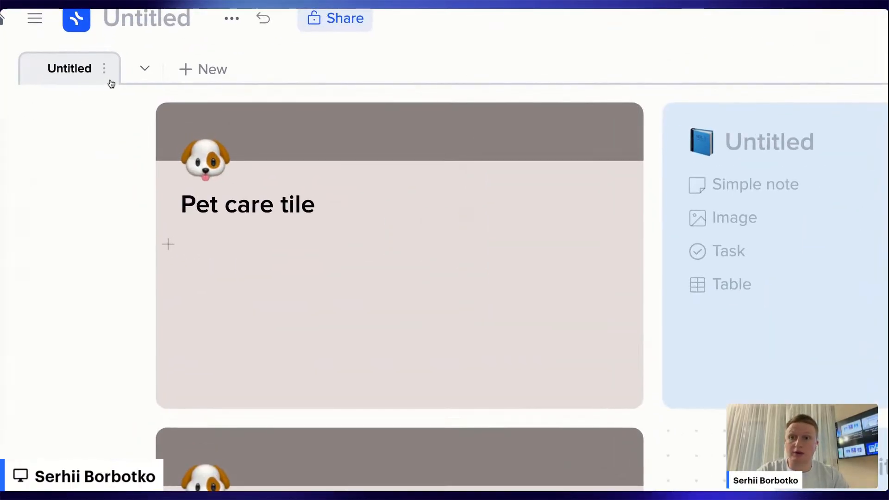
{"action": "left_click", "coordinate": [104, 69]}
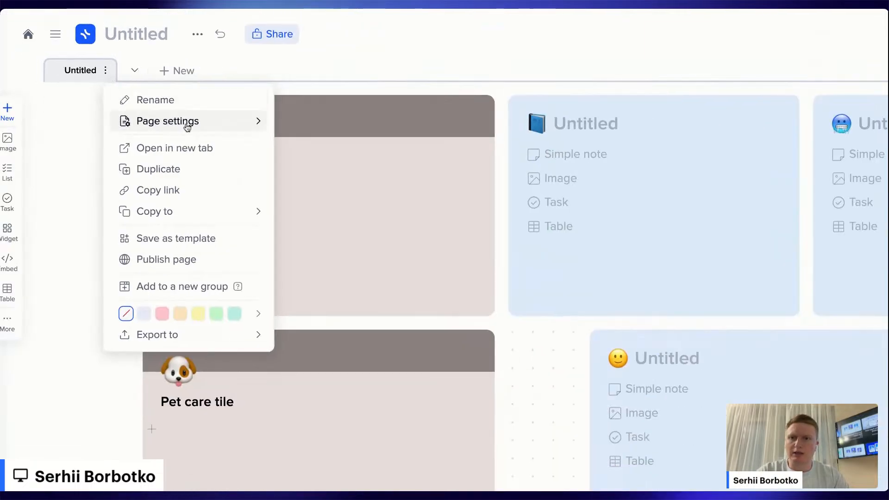
{"action": "mouse_move", "coordinate": [202, 123]}
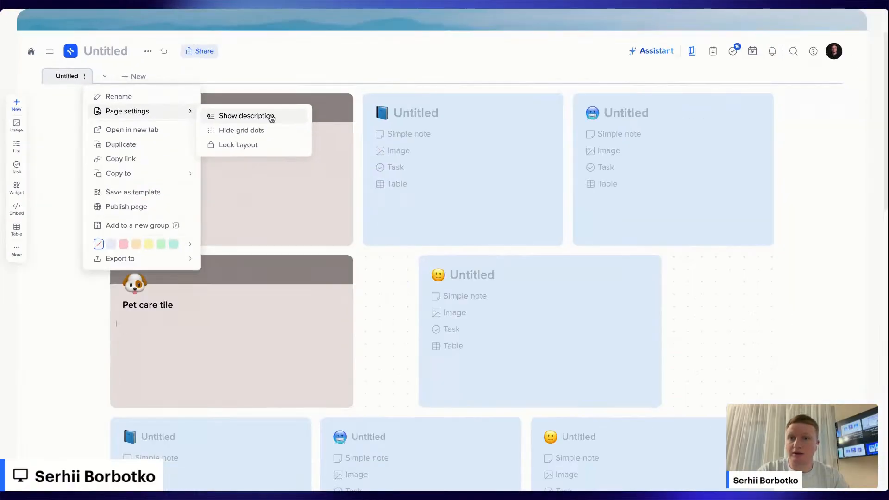
{"action": "left_click", "coordinate": [322, 127]}
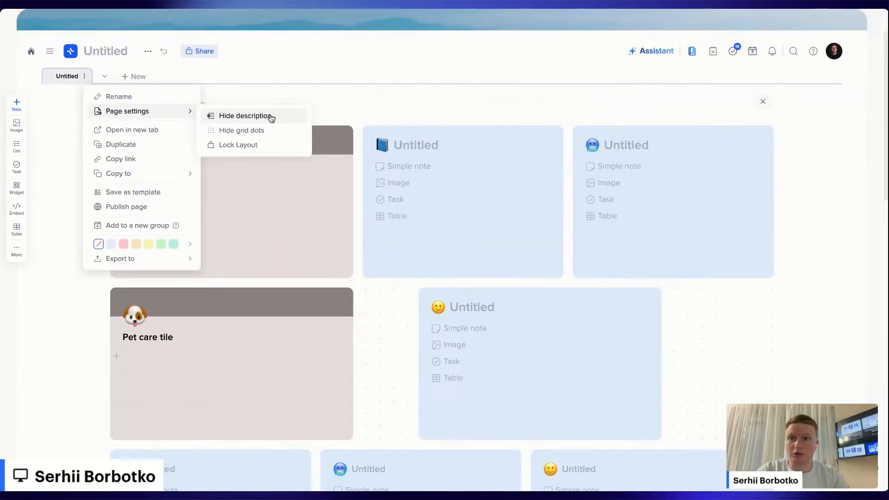
- Enter "Smthng" as the description of the untitled page
{"action": "left_click", "coordinate": [442, 113]}
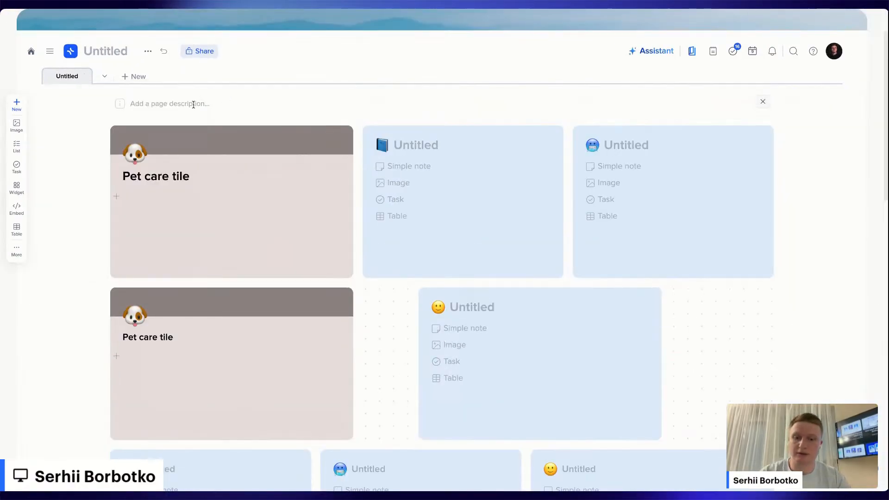
{"action": "type", "text": "Smthng"}
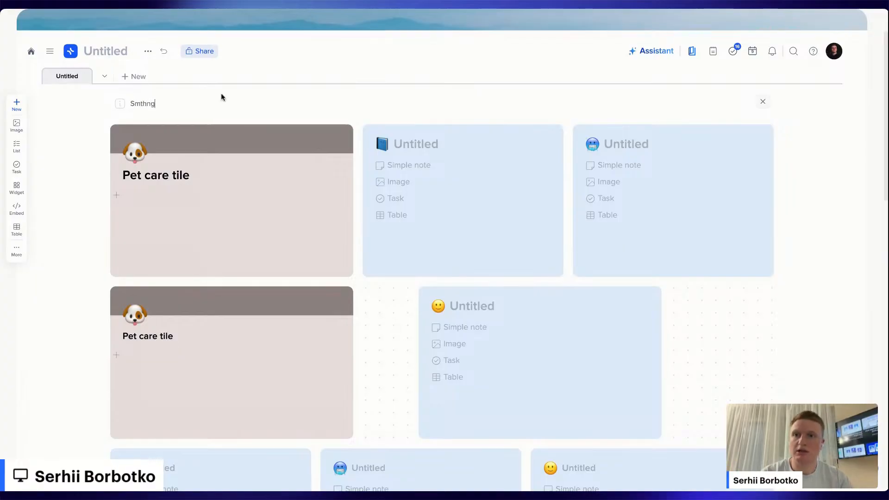
- Hide the grid dots on the untitled page through its page settings and check the canvas
{"action": "left_click", "coordinate": [84, 76]}
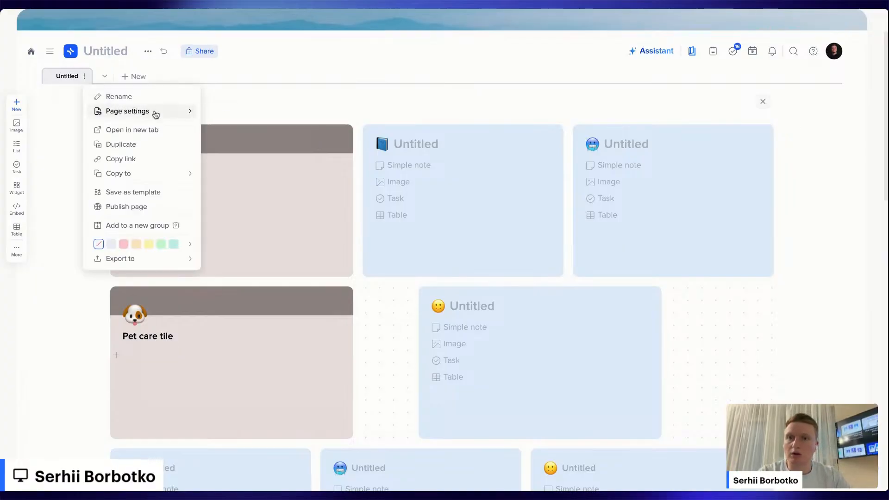
{"action": "mouse_move", "coordinate": [155, 113]}
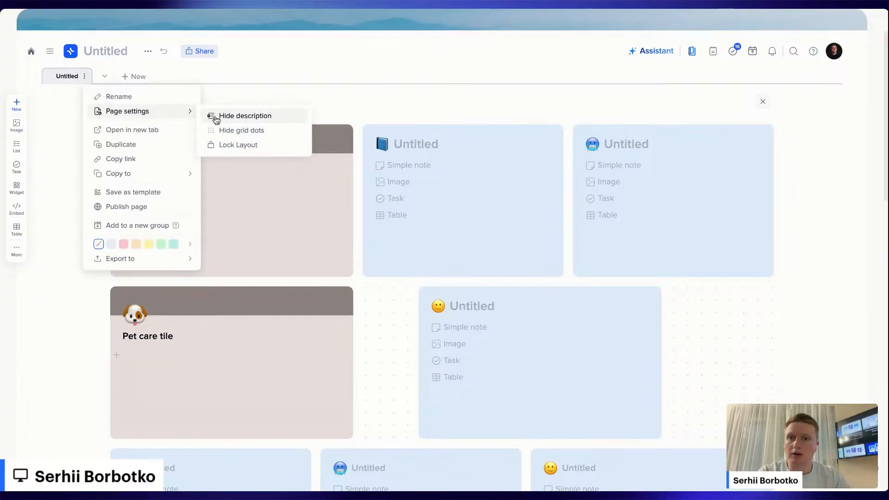
{"action": "left_click", "coordinate": [253, 131]}
{"action": "left_click", "coordinate": [718, 302]}
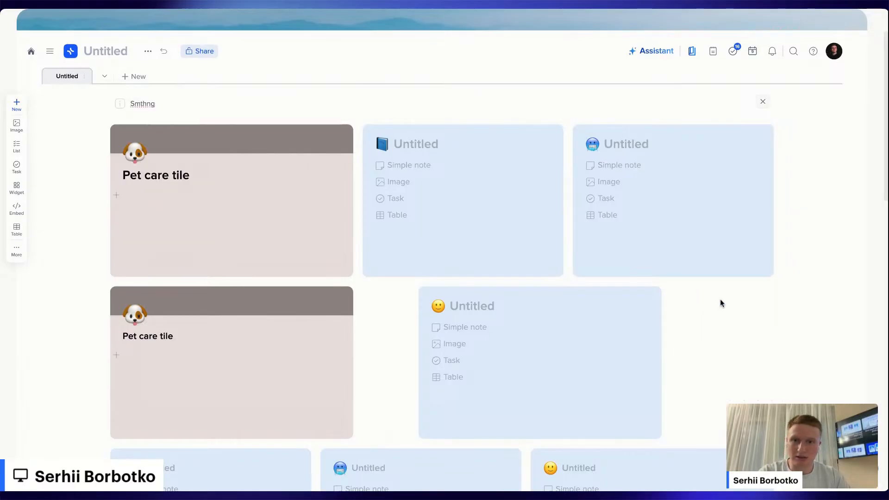
{"action": "scroll", "coordinate": [720, 303], "scroll_direction": "down", "scroll_amount": 10}
{"action": "scroll", "coordinate": [241, 307], "scroll_direction": "up", "scroll_amount": 11}
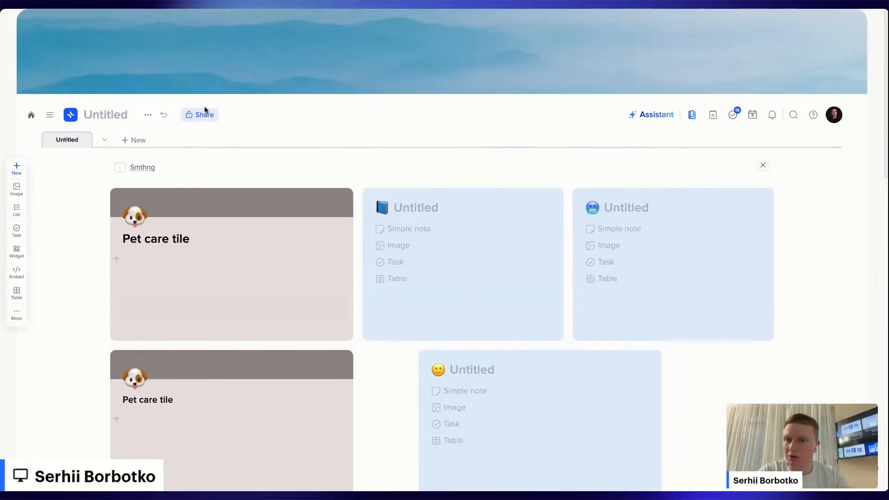
- Turn the grid dots of the untitled page back on in its page settings
{"action": "left_click", "coordinate": [85, 139]}
{"action": "mouse_move", "coordinate": [163, 180]}
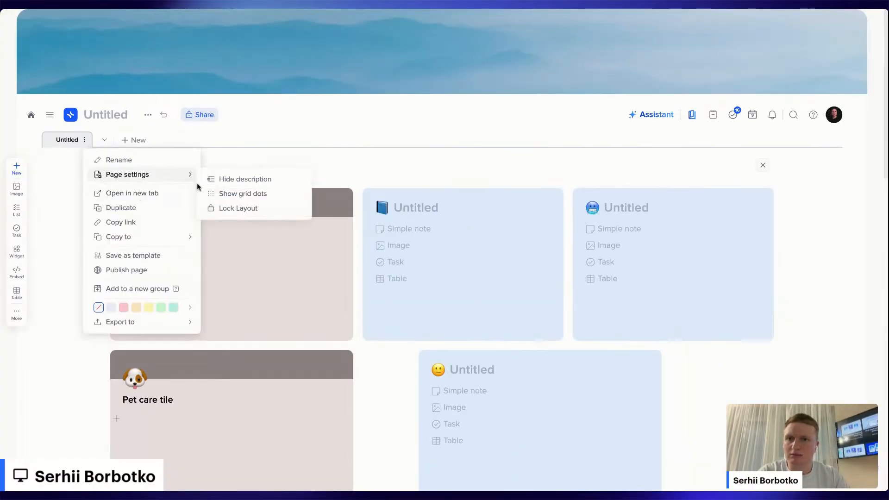
{"action": "left_click", "coordinate": [222, 193]}
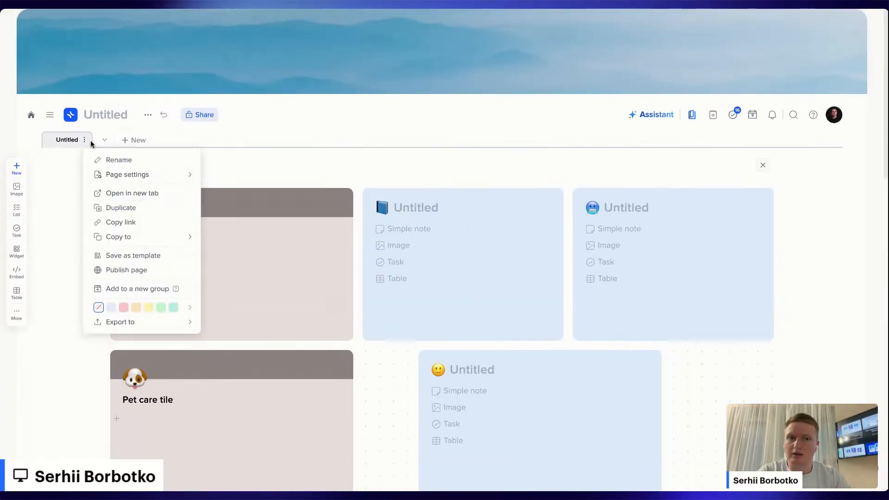
- Lock the layout of the untitled page, check the tiles, and unlock the layout again
{"action": "mouse_move", "coordinate": [162, 179]}
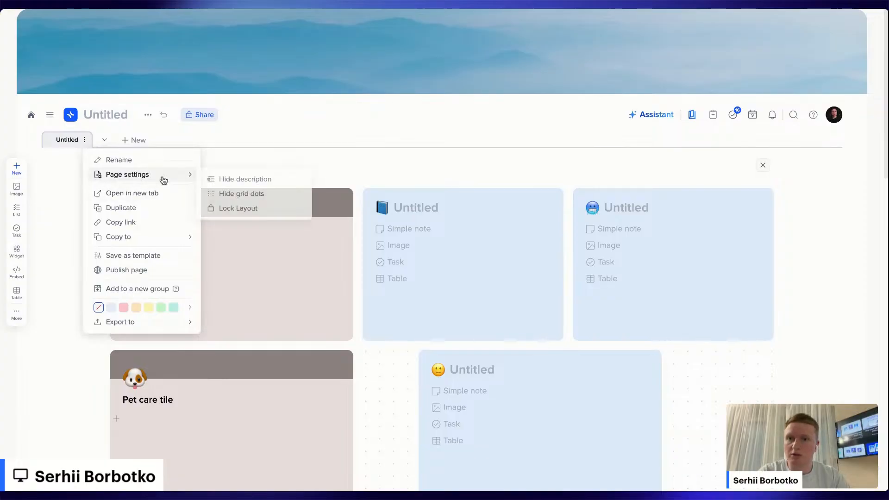
{"action": "left_click", "coordinate": [248, 209]}
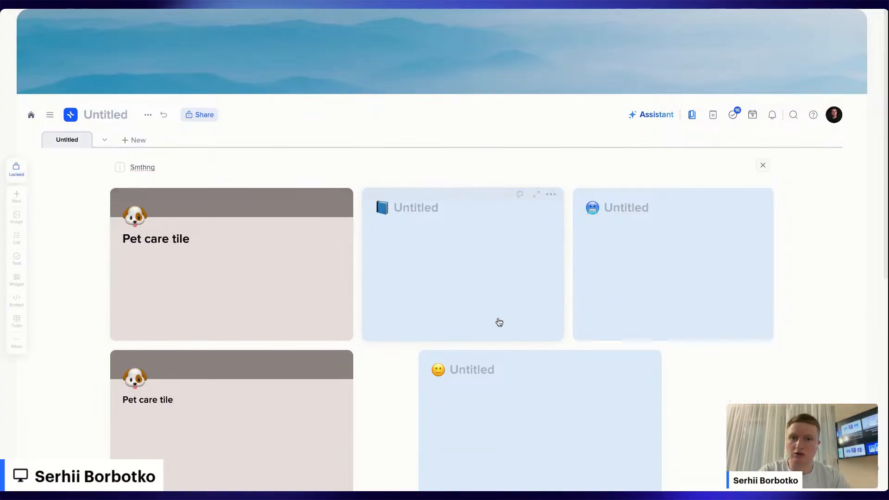
{"action": "scroll", "coordinate": [521, 301], "scroll_direction": "down", "scroll_amount": 1}
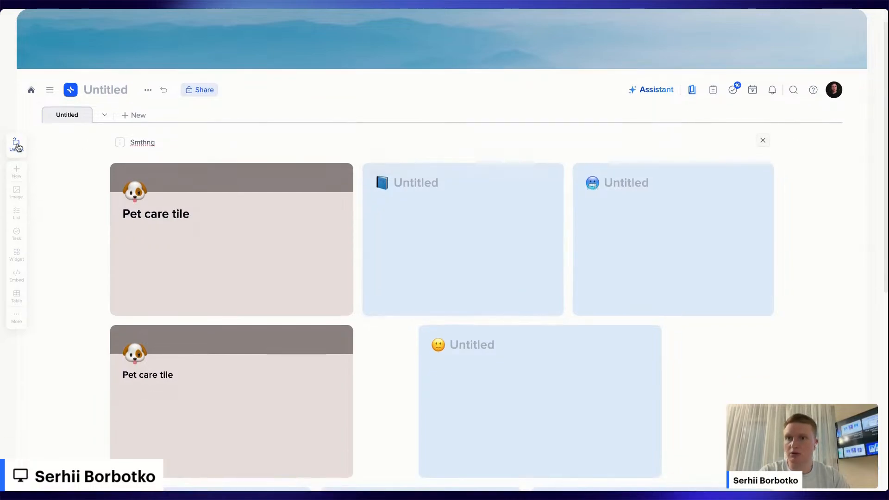
{"action": "left_click", "coordinate": [17, 144]}
{"action": "left_click", "coordinate": [19, 147]}
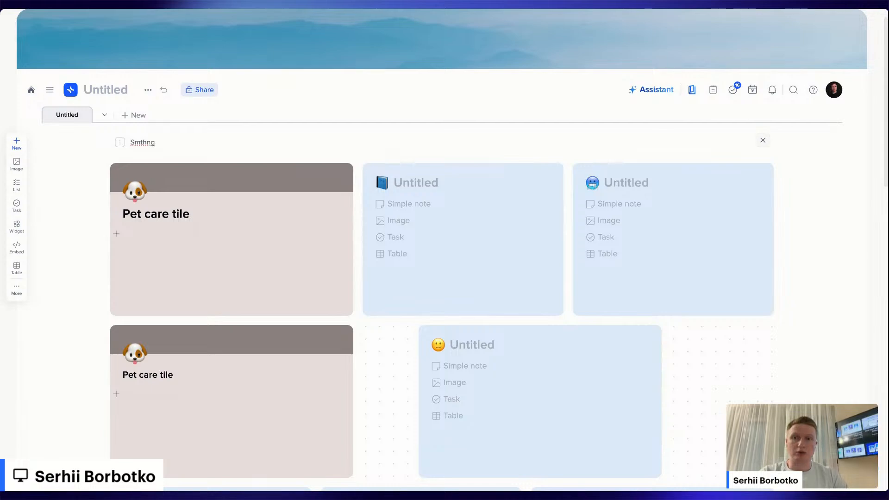
- Start adding a new page to the project and examine the available page types and ready-made templates
{"action": "scroll", "coordinate": [142, 142], "scroll_direction": "down", "scroll_amount": 3}
{"action": "scroll", "coordinate": [143, 142], "scroll_direction": "up", "scroll_amount": 4}
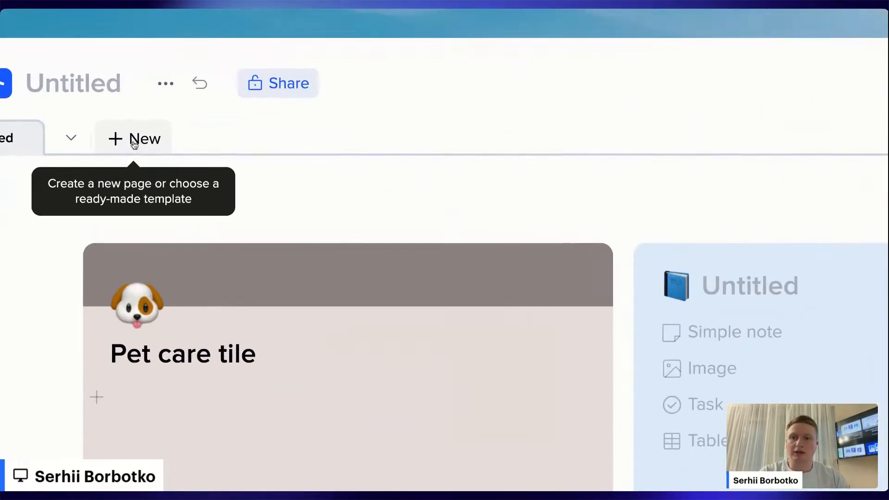
{"action": "left_click", "coordinate": [137, 141]}
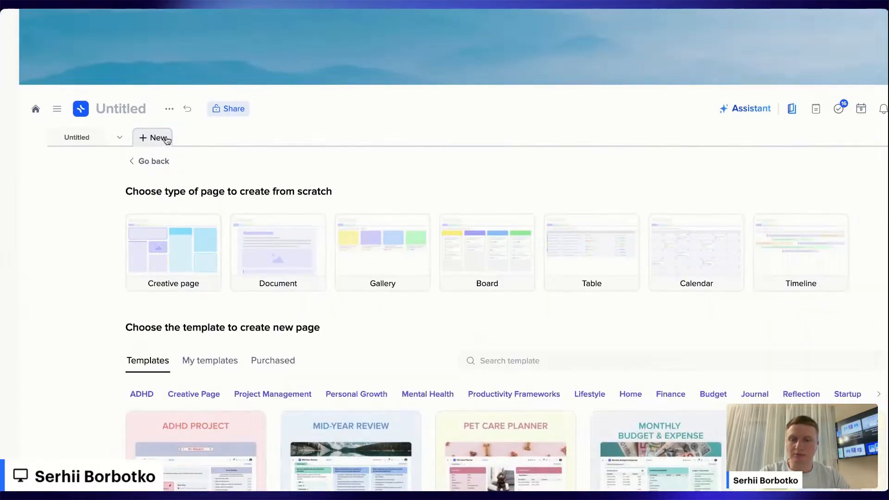
{"action": "scroll", "coordinate": [184, 179], "scroll_direction": "down", "scroll_amount": 4}
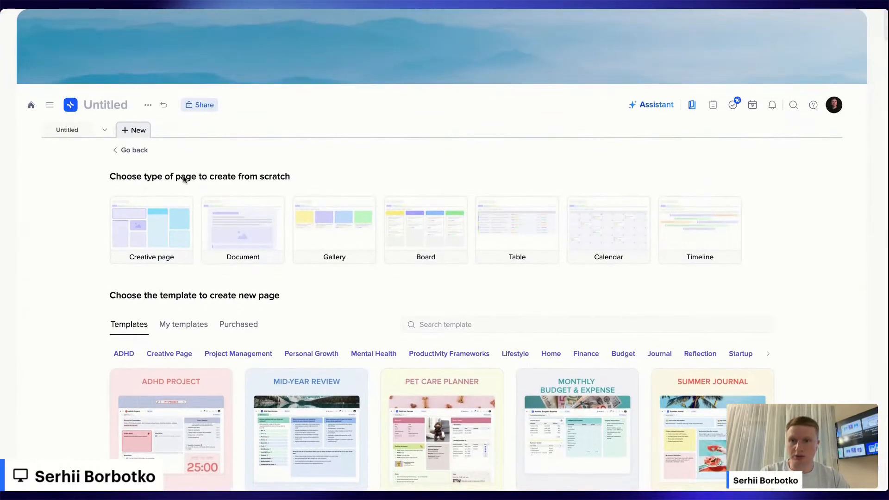
{"action": "scroll", "coordinate": [237, 267], "scroll_direction": "down", "scroll_amount": 3}
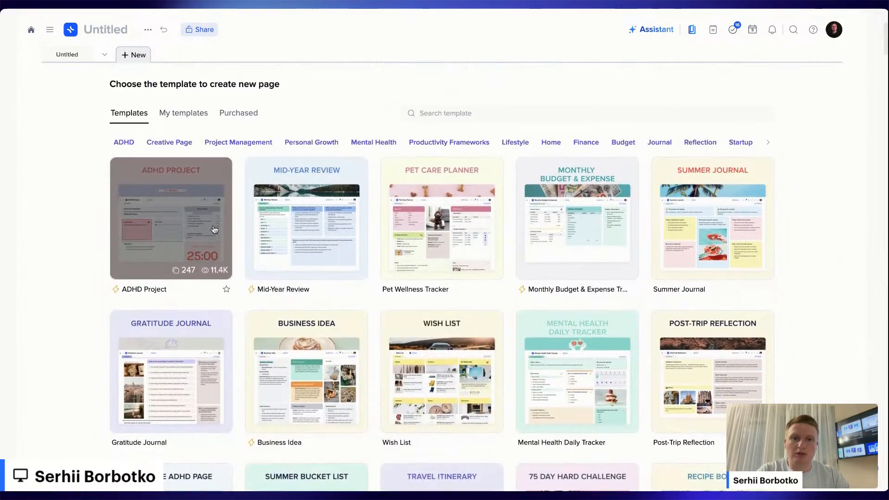
{"action": "scroll", "coordinate": [236, 265], "scroll_direction": "up", "scroll_amount": 5}
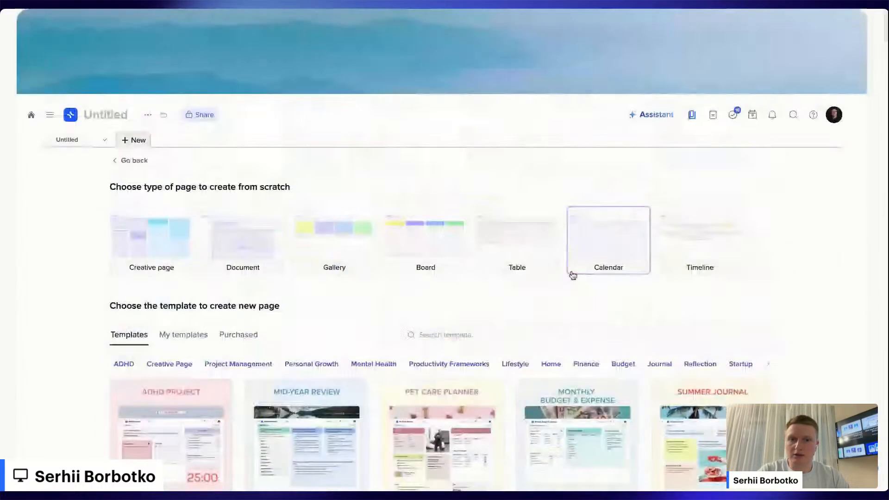
{"action": "scroll", "coordinate": [377, 361], "scroll_direction": "down", "scroll_amount": 1}
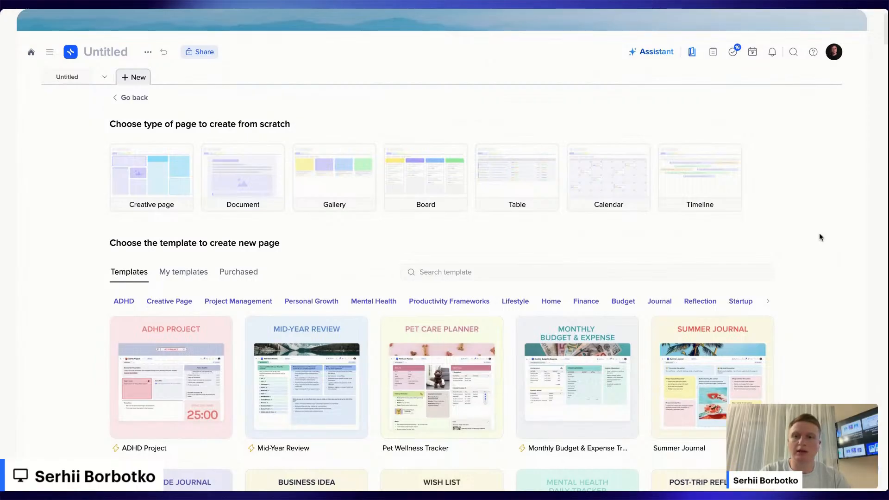
{"action": "scroll", "coordinate": [324, 477], "scroll_direction": "down", "scroll_amount": 3}
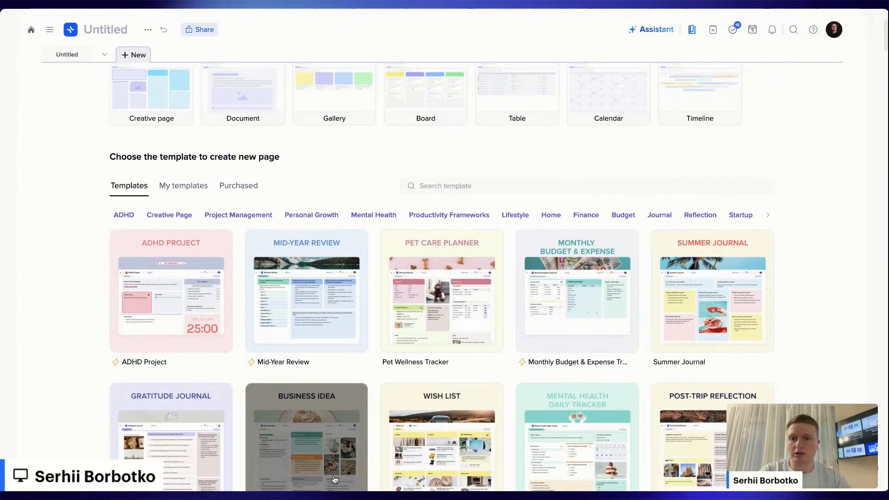
{"action": "scroll", "coordinate": [334, 479], "scroll_direction": "down", "scroll_amount": 3}
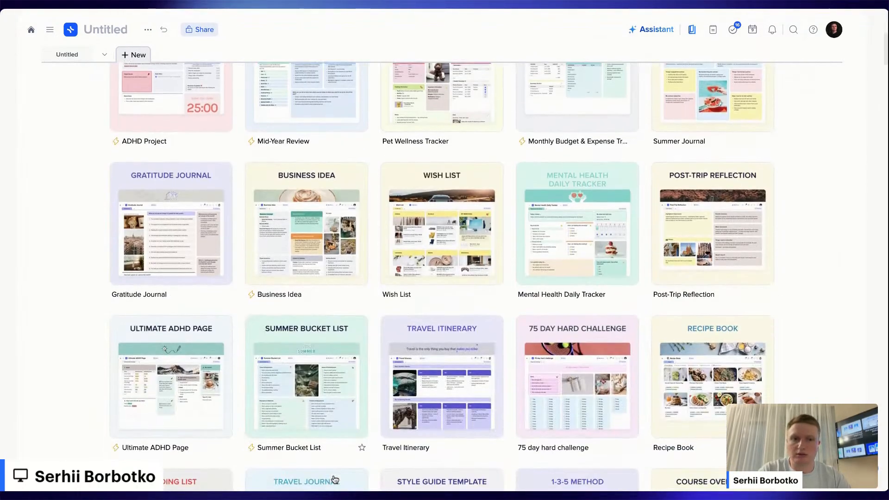
{"action": "scroll", "coordinate": [793, 269], "scroll_direction": "up", "scroll_amount": 5}
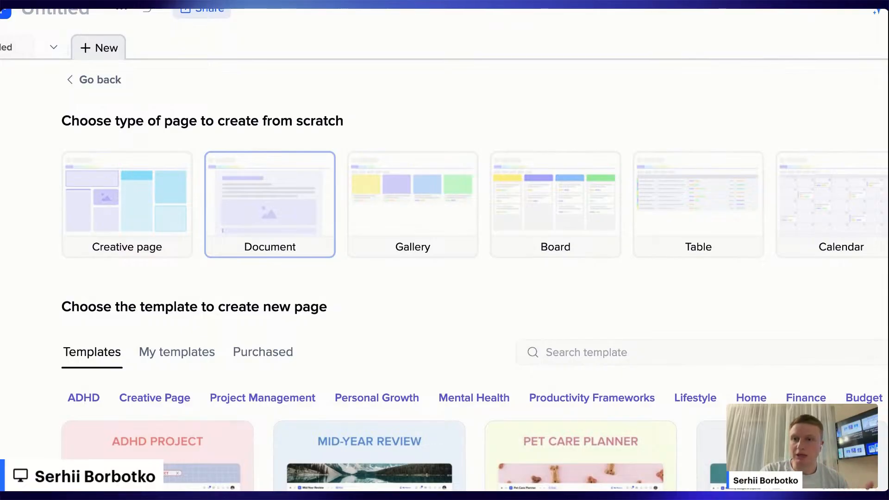
- Create a Document page from scratch and place the text cursor in its empty body
{"action": "left_click", "coordinate": [270, 205]}
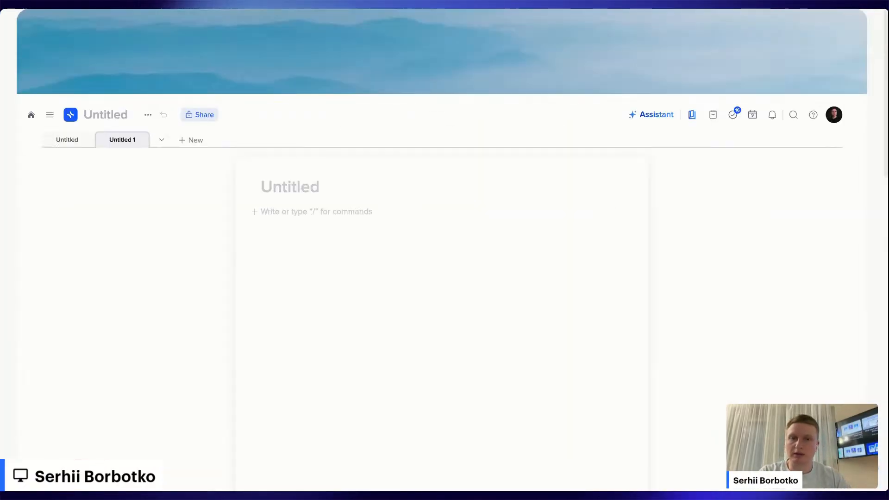
{"action": "left_click", "coordinate": [320, 209]}
{"action": "scroll", "coordinate": [318, 207], "scroll_direction": "down", "scroll_amount": 3}
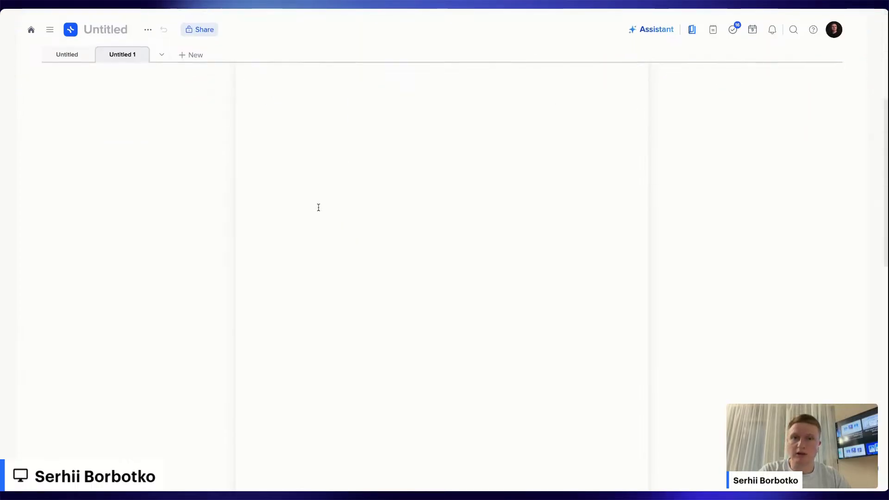
{"action": "scroll", "coordinate": [318, 206], "scroll_direction": "up", "scroll_amount": 3}
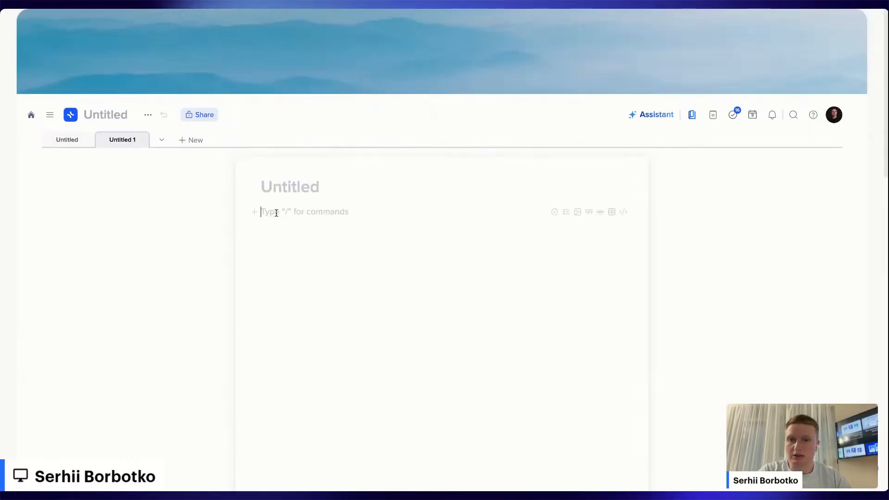
- Return to the project's first page and start a simple note in the untitled tile with the blue book icon
{"action": "left_click", "coordinate": [68, 138]}
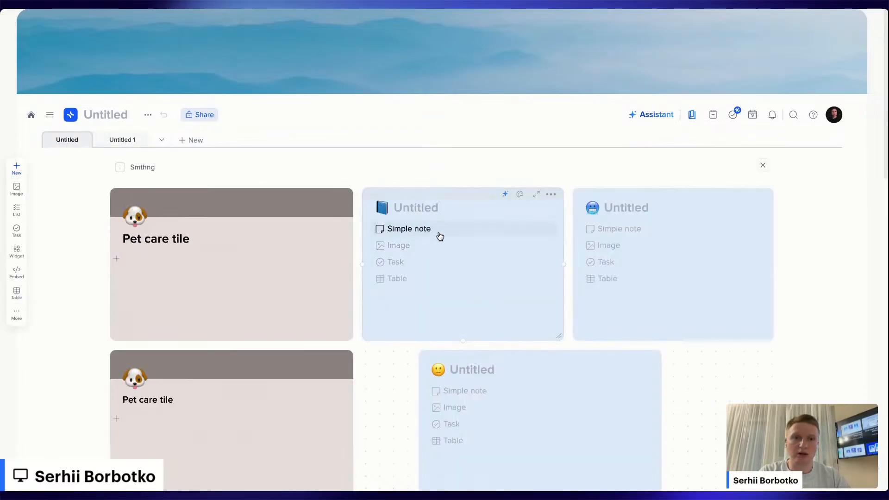
{"action": "scroll", "coordinate": [634, 286], "scroll_direction": "down", "scroll_amount": 1}
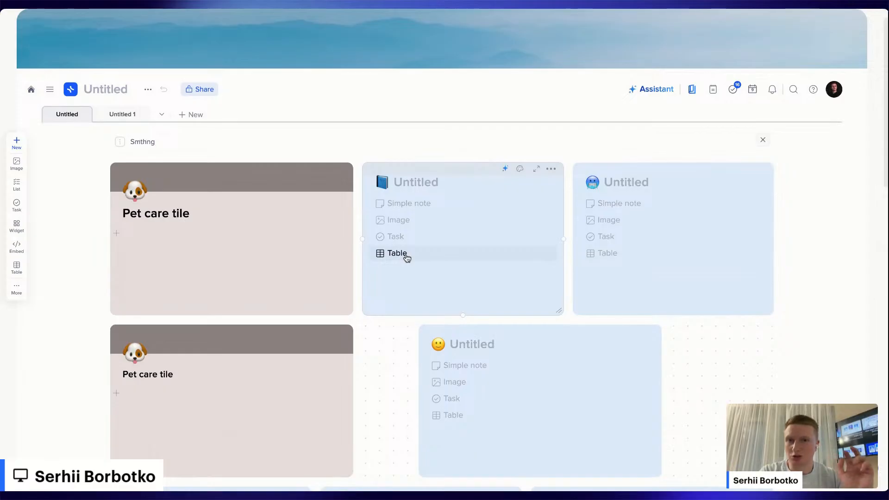
{"action": "left_click", "coordinate": [398, 203]}
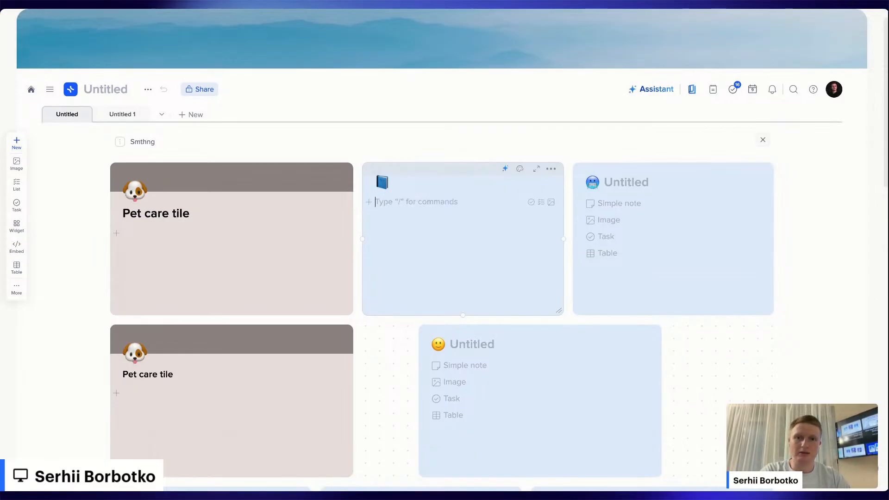
- Examine the content commands available for the blue book tile, from basic blocks to media, lists and embeds
{"action": "left_click", "coordinate": [369, 204]}
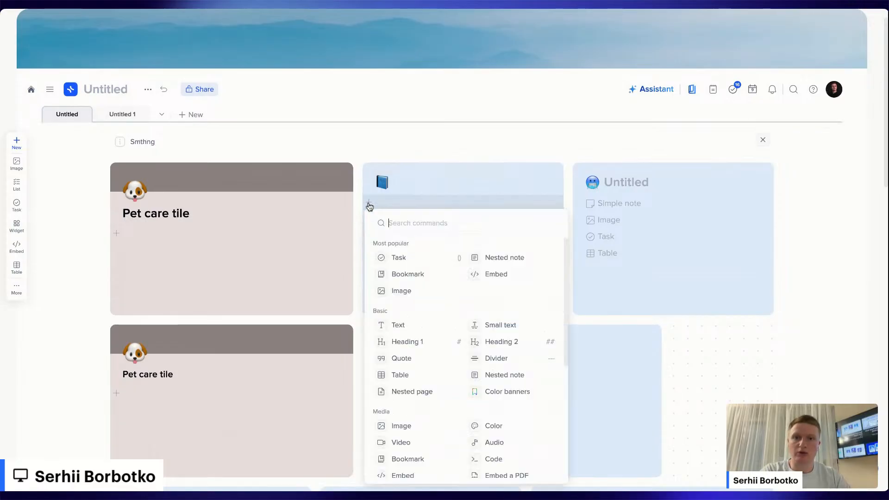
{"action": "scroll", "coordinate": [510, 262], "scroll_direction": "down", "scroll_amount": 1}
{"action": "left_click", "coordinate": [588, 239]}
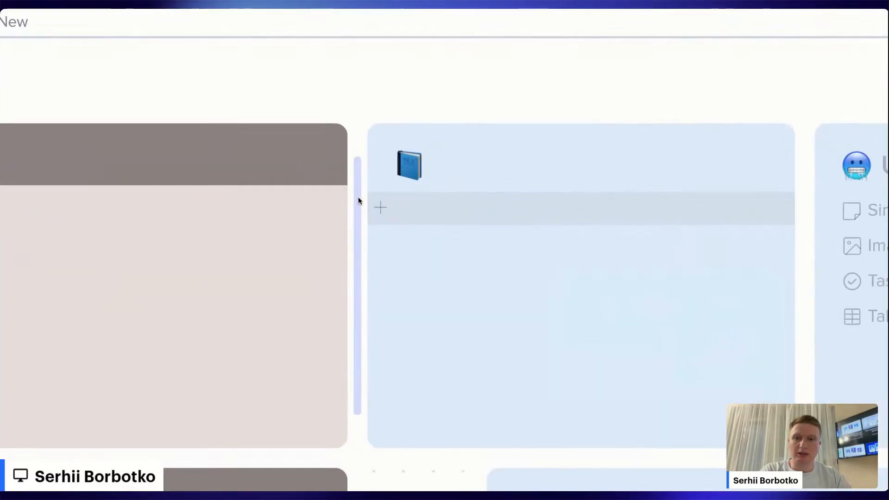
{"action": "left_click", "coordinate": [369, 202]}
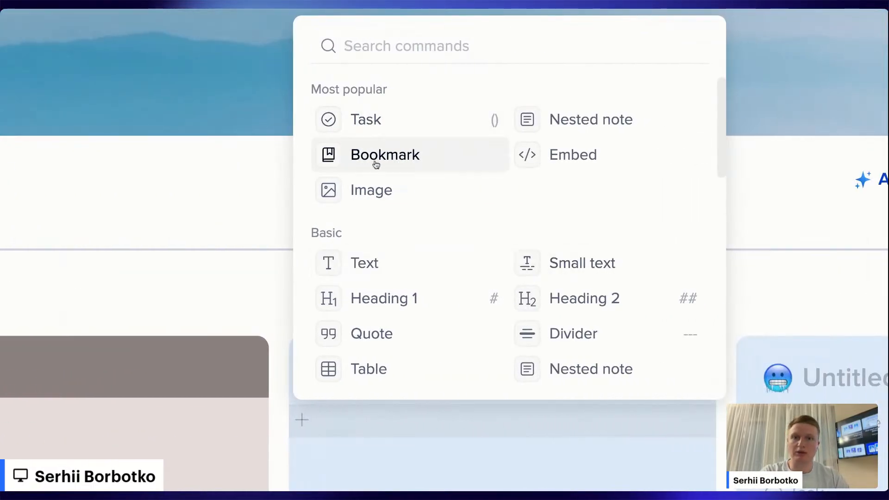
{"action": "scroll", "coordinate": [592, 200], "scroll_direction": "down", "scroll_amount": 3}
{"action": "scroll", "coordinate": [592, 199], "scroll_direction": "up", "scroll_amount": 1}
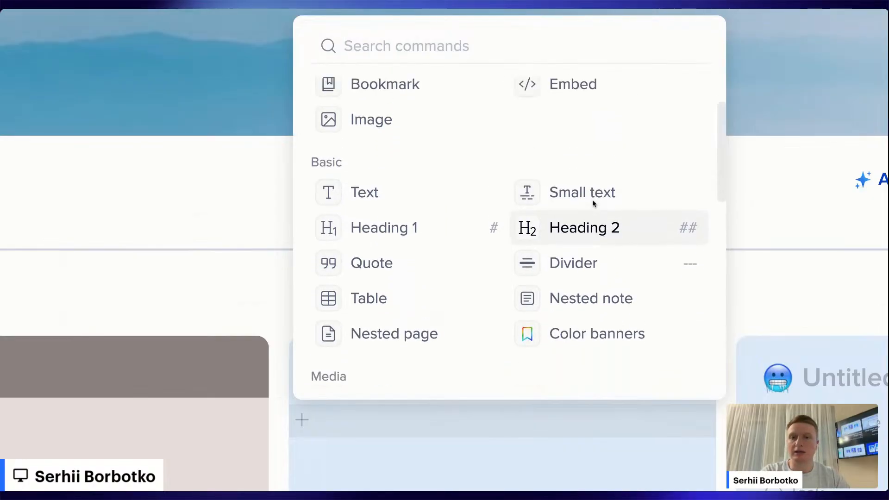
{"action": "scroll", "coordinate": [588, 198], "scroll_direction": "down", "scroll_amount": 1}
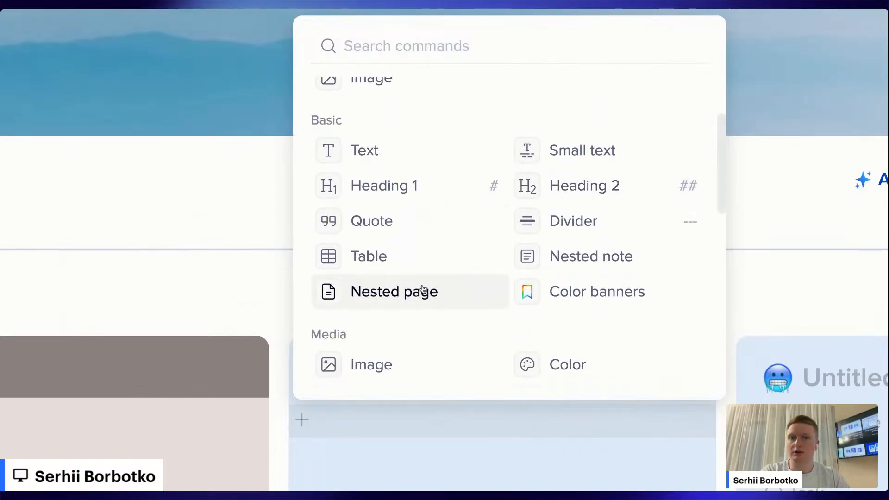
{"action": "scroll", "coordinate": [517, 275], "scroll_direction": "down", "scroll_amount": 5}
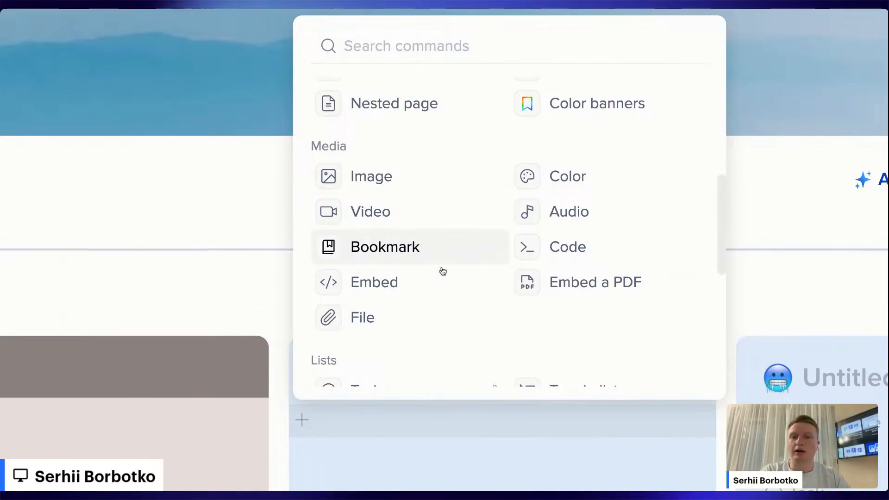
{"action": "scroll", "coordinate": [449, 292], "scroll_direction": "down", "scroll_amount": 1}
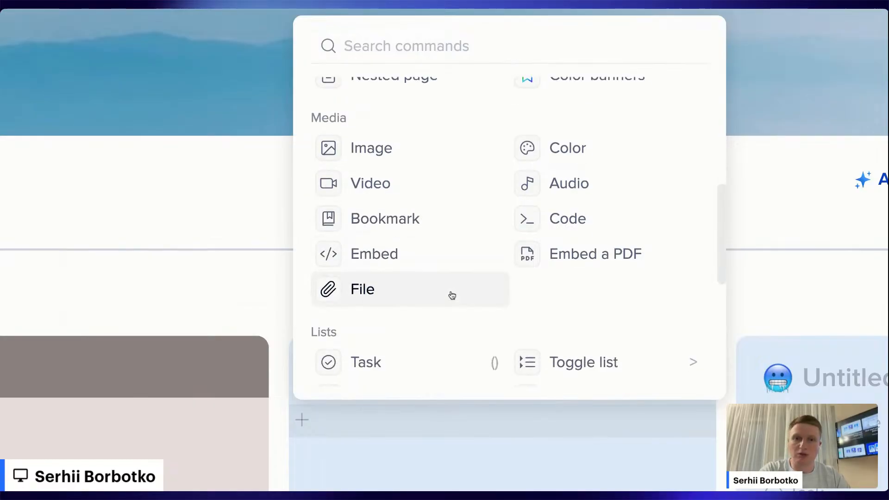
{"action": "scroll", "coordinate": [451, 295], "scroll_direction": "down", "scroll_amount": 8}
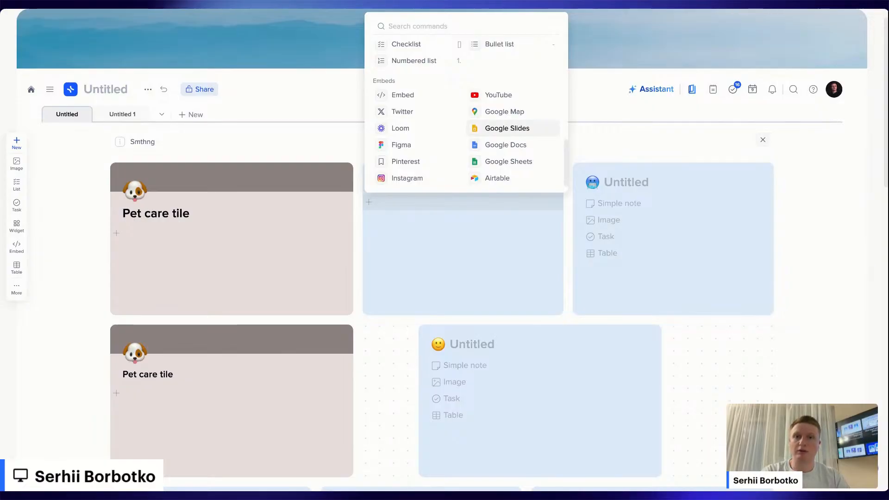
- Review the basic, media, list and embed commands offered for the blue book tile, and close the command list
{"action": "scroll", "coordinate": [459, 172], "scroll_direction": "up", "scroll_amount": 3}
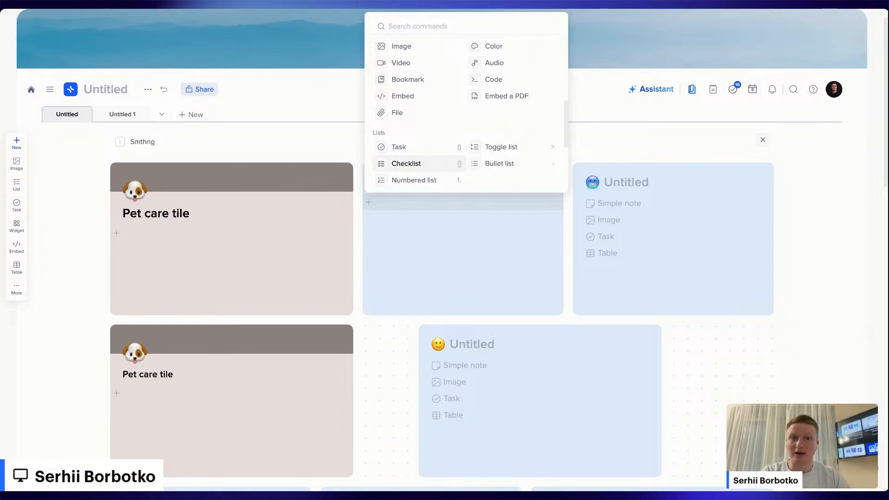
{"action": "scroll", "coordinate": [416, 161], "scroll_direction": "up", "scroll_amount": 5}
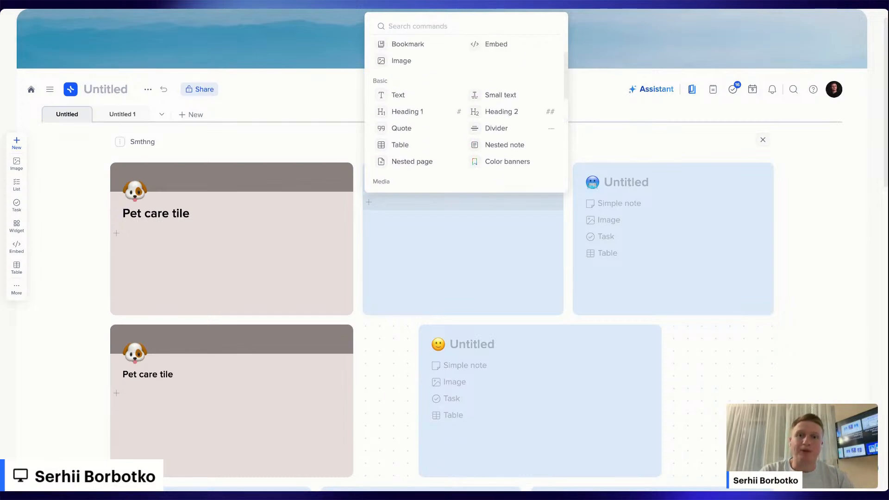
{"action": "scroll", "coordinate": [437, 138], "scroll_direction": "down", "scroll_amount": 5}
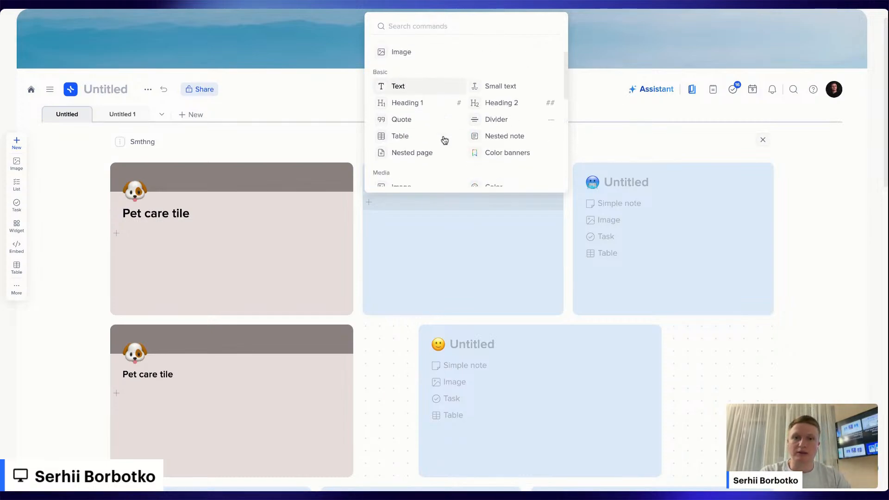
{"action": "scroll", "coordinate": [444, 140], "scroll_direction": "down", "scroll_amount": 2}
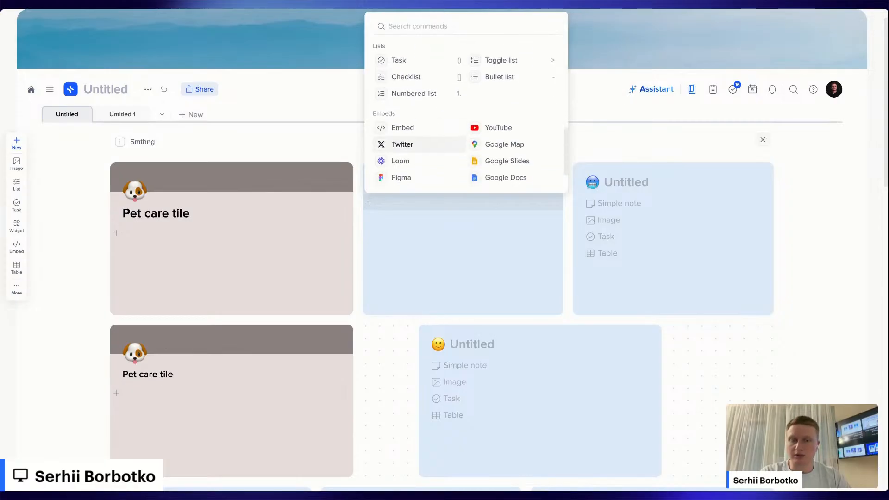
{"action": "scroll", "coordinate": [444, 143], "scroll_direction": "down", "scroll_amount": 2}
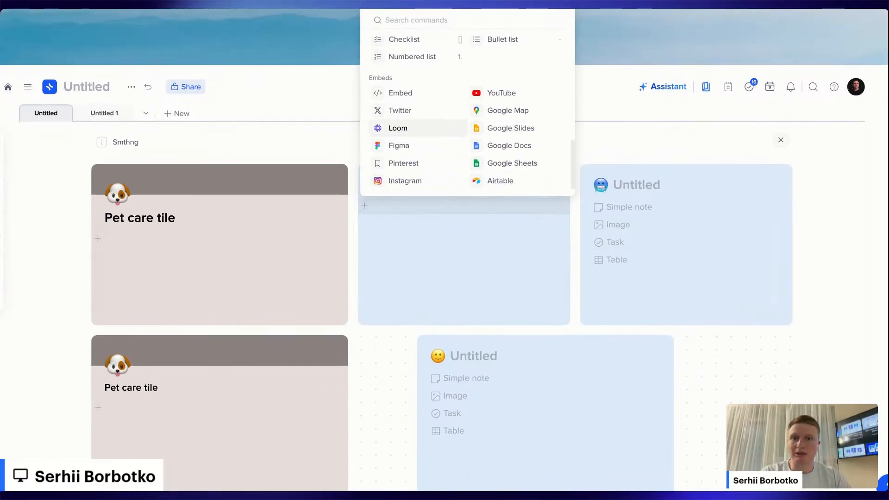
{"action": "left_click", "coordinate": [751, 349]}
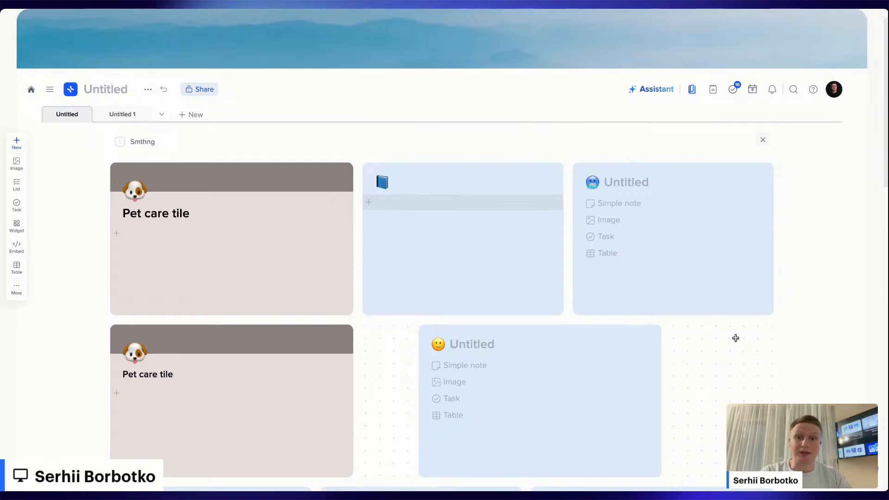
- Go to the empty Document page and examine the content commands available in its body
{"action": "left_click", "coordinate": [122, 115]}
{"action": "scroll", "coordinate": [512, 259], "scroll_direction": "down", "scroll_amount": 3}
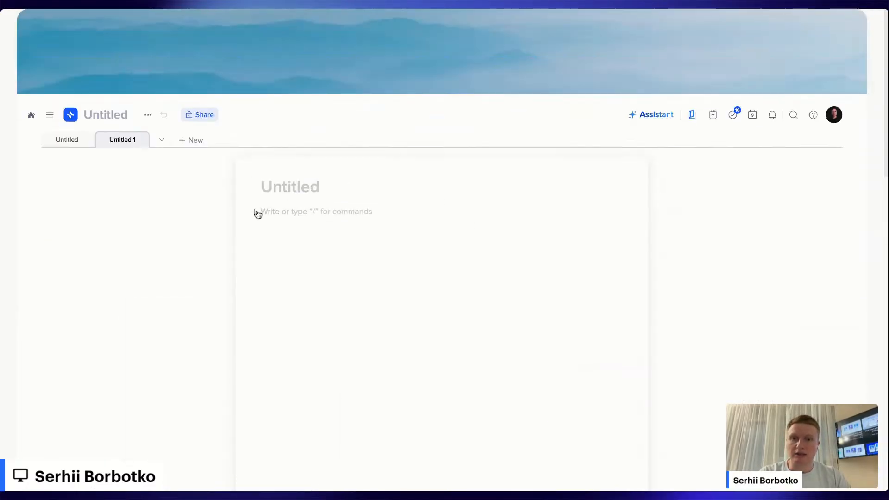
{"action": "left_click", "coordinate": [255, 212]}
{"action": "scroll", "coordinate": [393, 284], "scroll_direction": "down", "scroll_amount": 5}
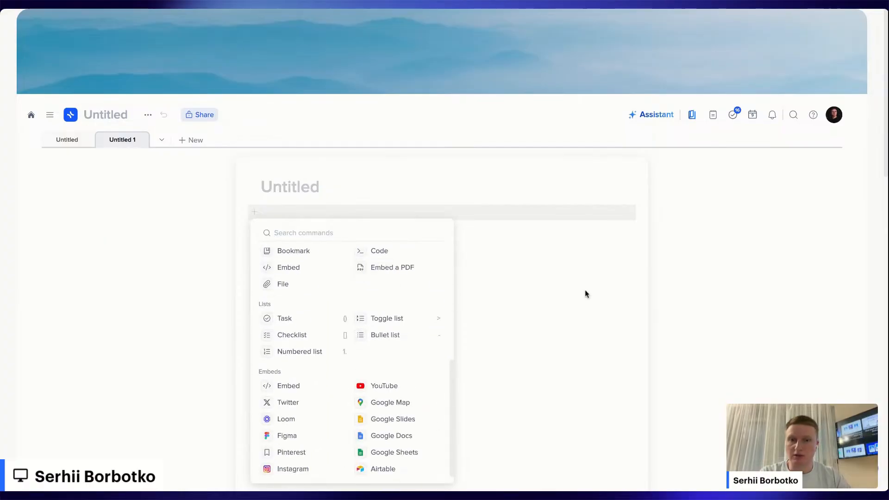
{"action": "left_click", "coordinate": [602, 284]}
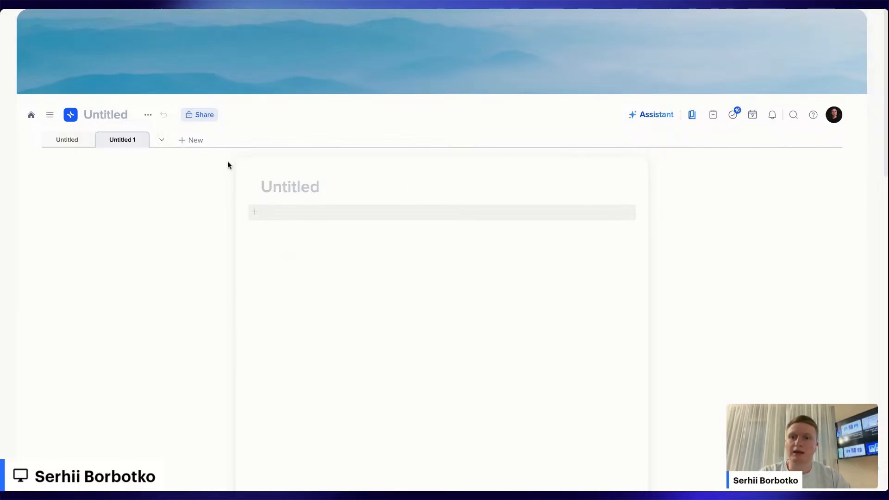
- Add a Table page to the project and examine the property types available for a new column
{"action": "left_click", "coordinate": [189, 143]}
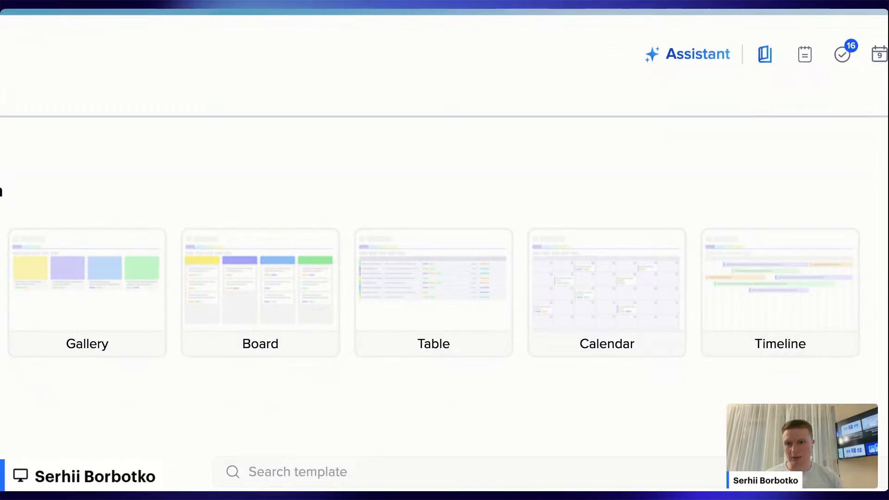
{"action": "left_click", "coordinate": [462, 300]}
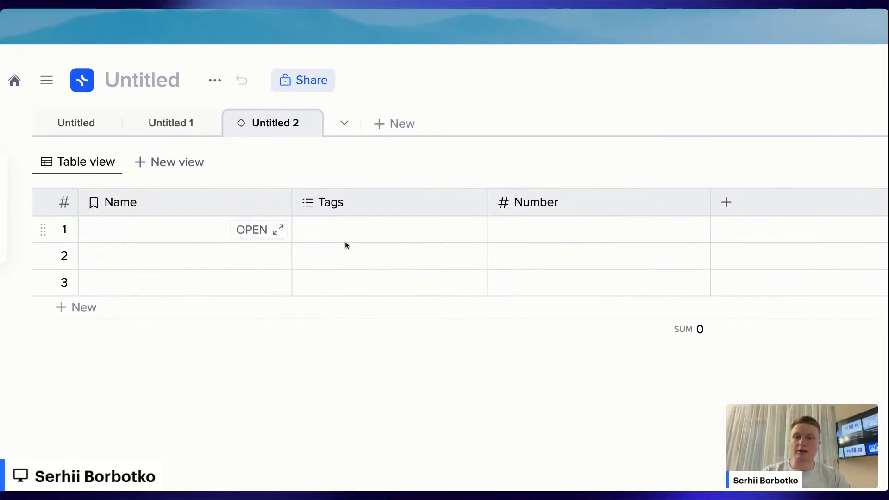
{"action": "left_click", "coordinate": [678, 202]}
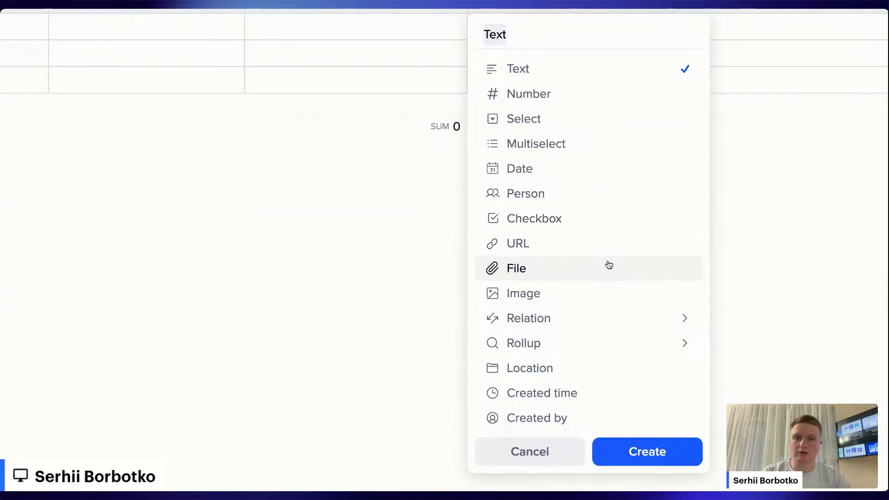
{"action": "mouse_move", "coordinate": [609, 342]}
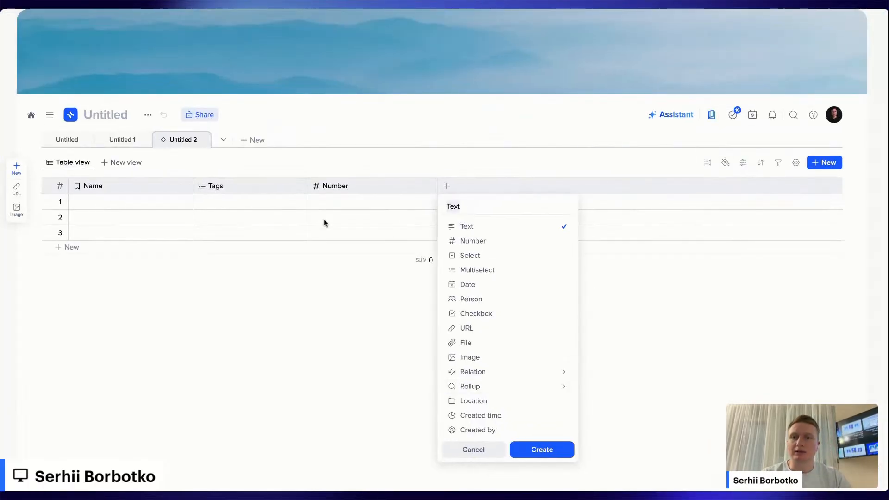
{"action": "left_click", "coordinate": [249, 228]}
- Name the three table rows Item #1, Item #2 and Item #3
{"action": "left_click", "coordinate": [135, 207]}
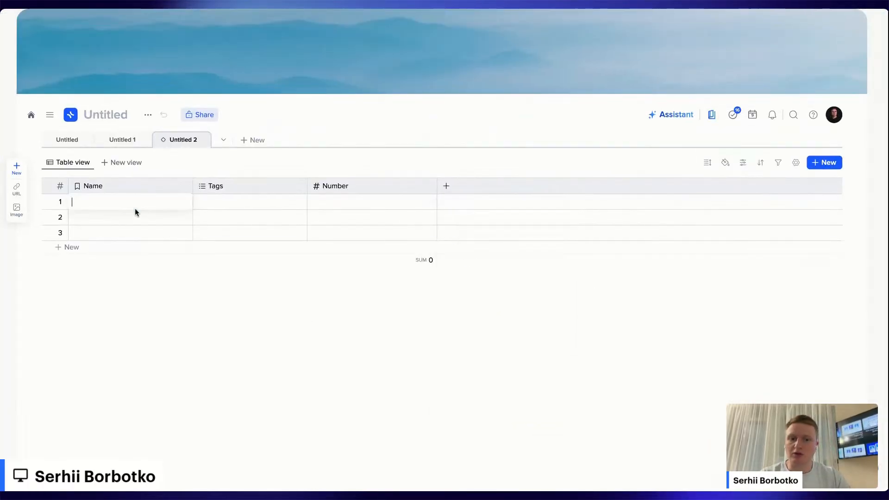
{"action": "type", "text": "Item #1"}
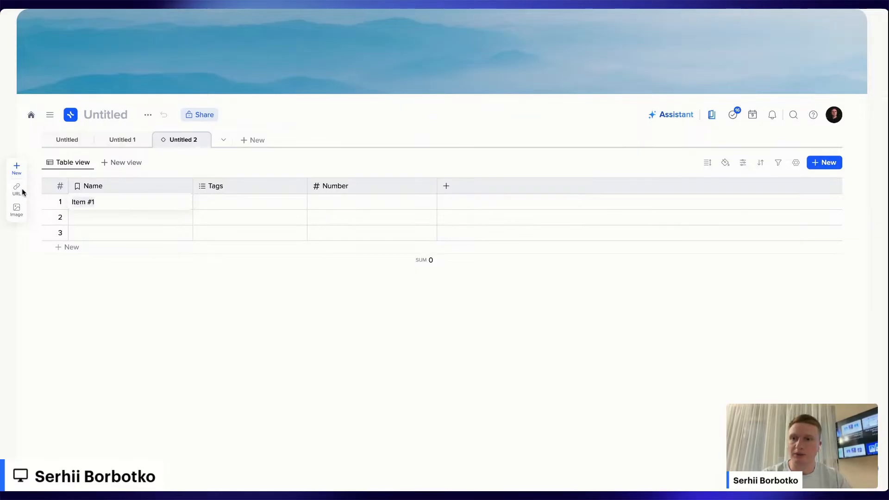
{"action": "left_click", "coordinate": [97, 220]}
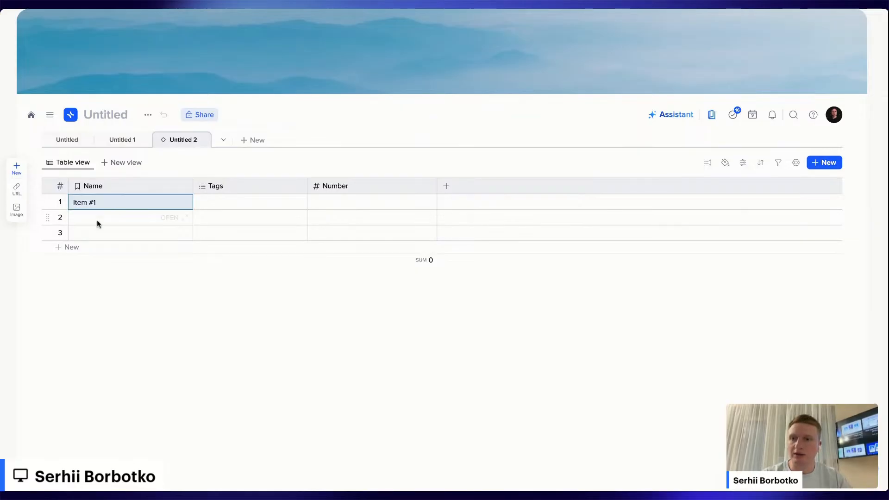
{"action": "left_click", "coordinate": [96, 220]}
{"action": "left_click", "coordinate": [96, 220]}
{"action": "type", "text": "Item #1"}
{"action": "key", "text": "BackSpace"}
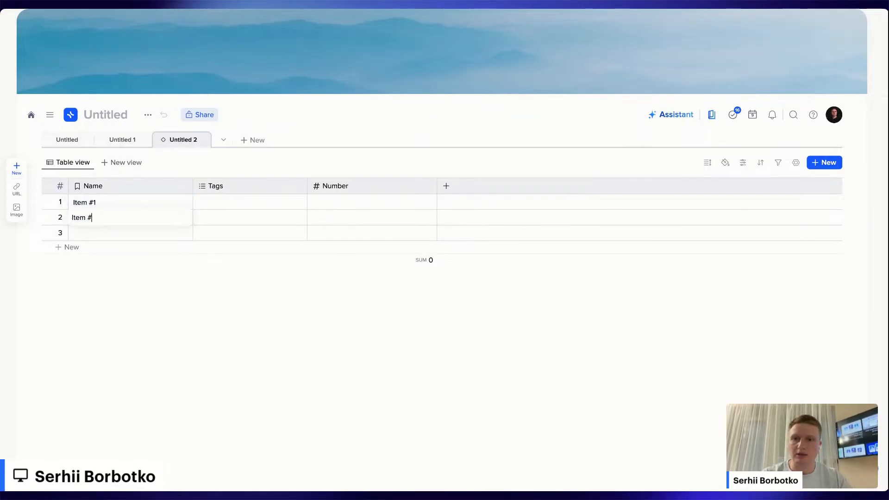
{"action": "type", "text": "2"}
{"action": "left_click", "coordinate": [98, 231]}
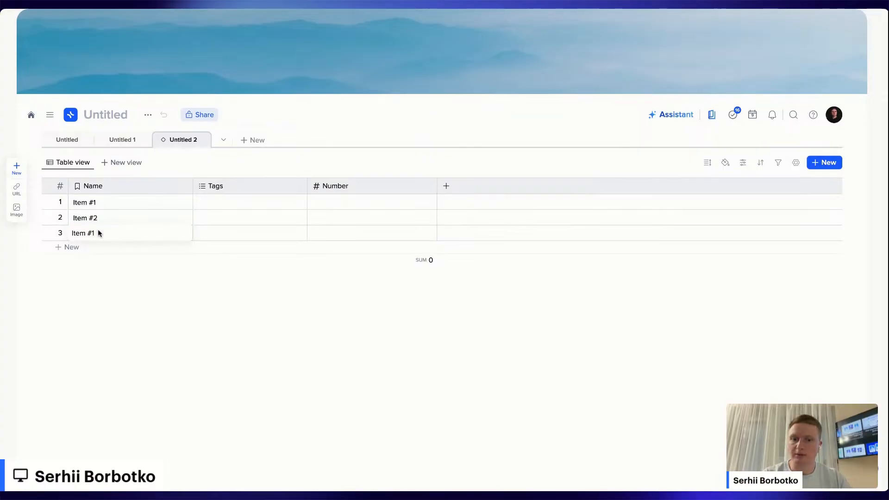
{"action": "left_click", "coordinate": [190, 330]}
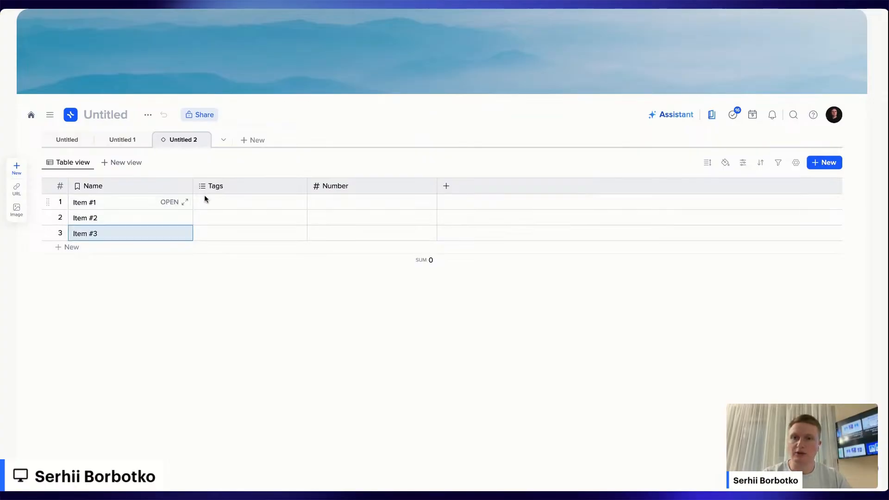
- Delete the Tags and Number columns from the table, leaving the Name column
{"action": "scroll", "coordinate": [204, 195], "scroll_direction": "up", "scroll_amount": 5}
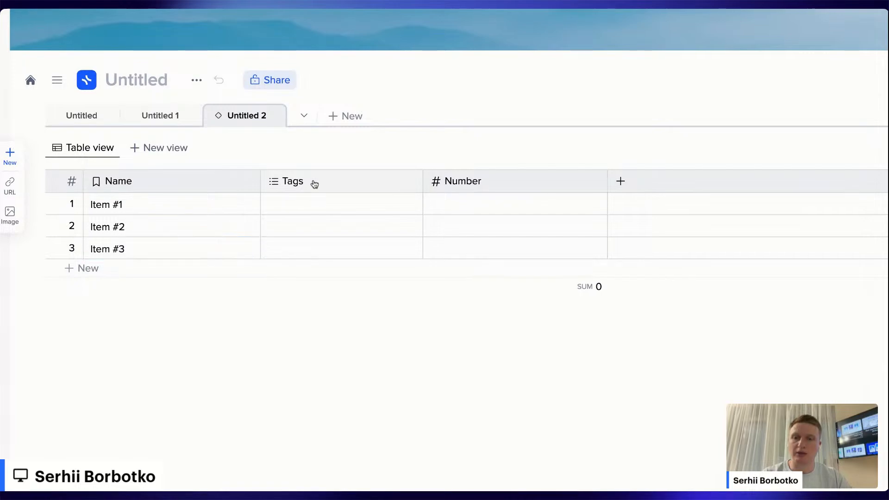
{"action": "left_click", "coordinate": [256, 177]}
{"action": "left_click", "coordinate": [333, 477]}
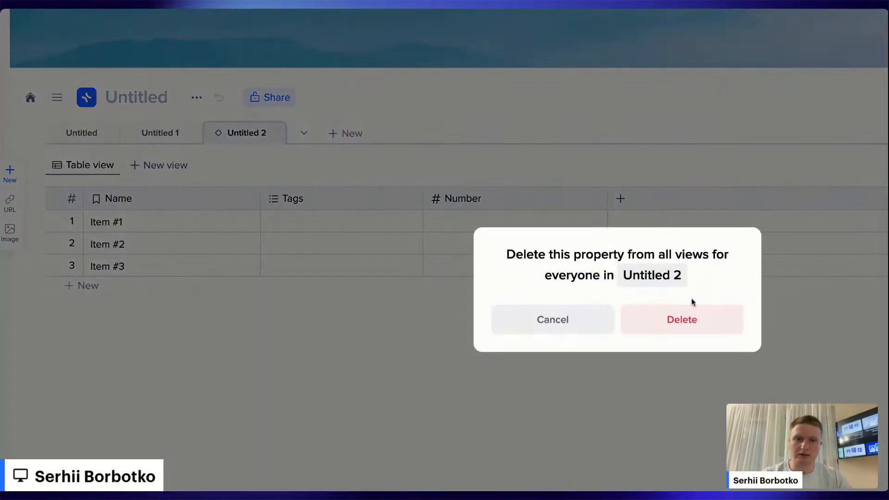
{"action": "left_click", "coordinate": [691, 304]}
{"action": "left_click", "coordinate": [356, 204]}
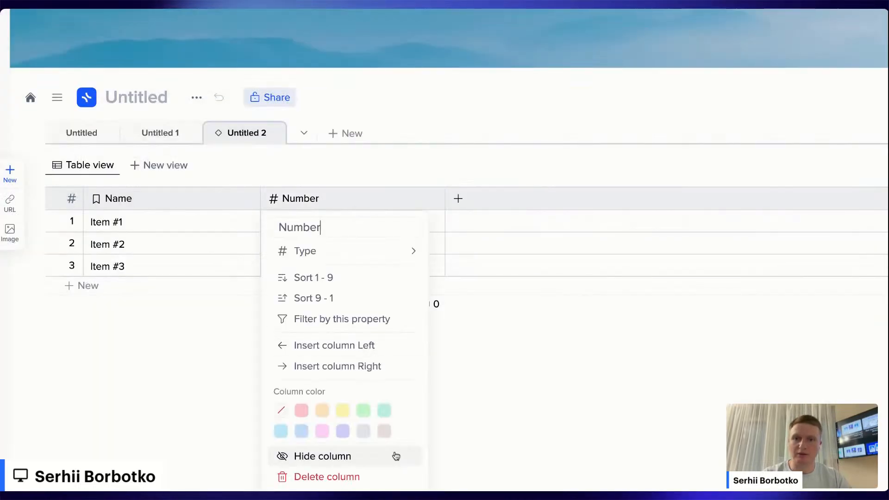
{"action": "left_click", "coordinate": [382, 477]}
{"action": "left_click", "coordinate": [678, 323]}
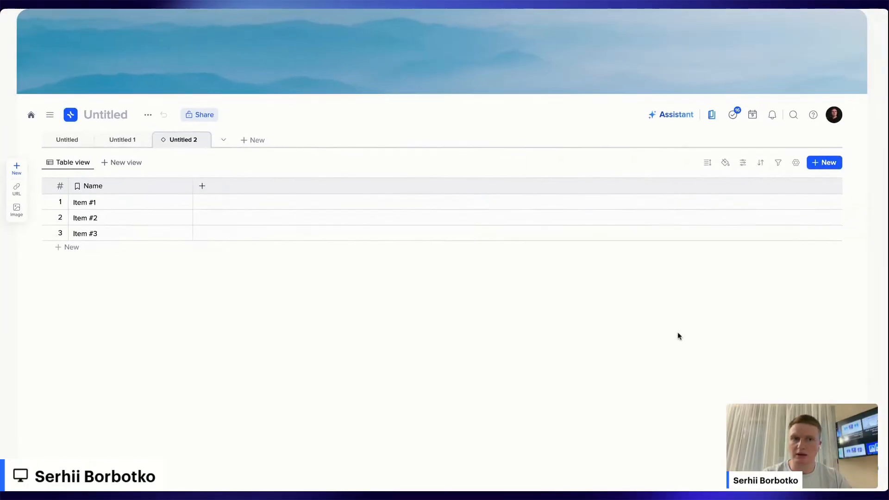
- Add a Select column named Area beside the Name column
{"action": "left_click", "coordinate": [202, 187]}
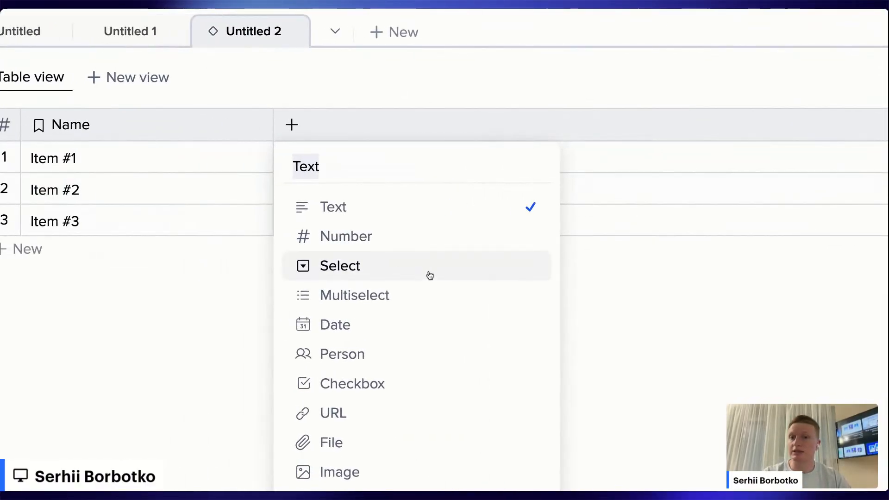
{"action": "left_click", "coordinate": [429, 273]}
{"action": "left_click", "coordinate": [355, 168]}
{"action": "left_click_drag", "start_coordinate": [356, 167], "coordinate": [273, 170]}
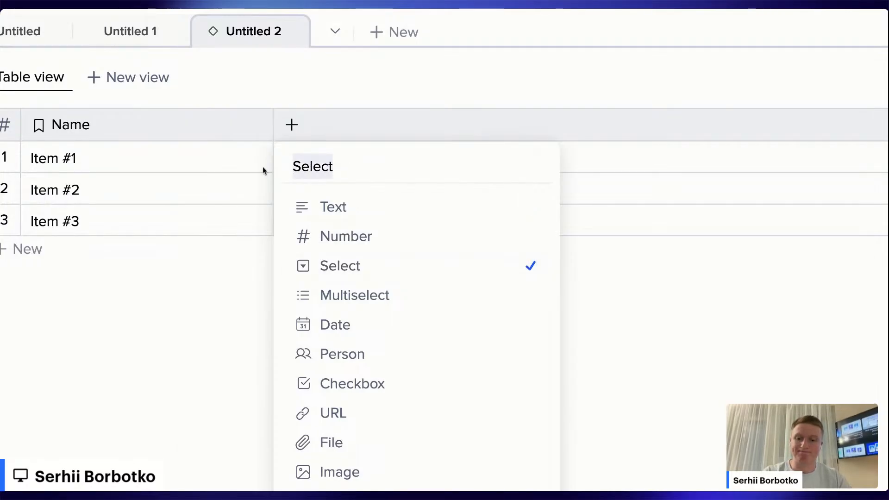
{"action": "type", "text": "Area"}
{"action": "key", "text": "Return"}
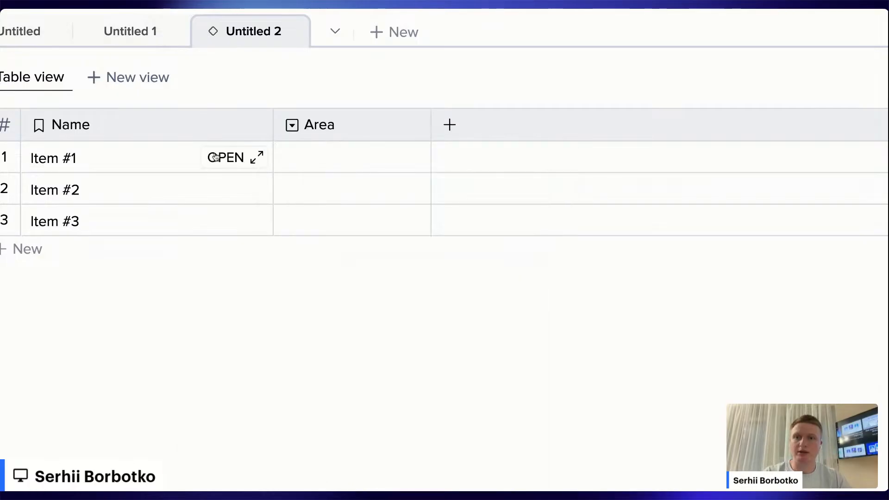
- Create the Area option Personal and assign it to Item #1
{"action": "left_click", "coordinate": [309, 149]}
{"action": "left_click", "coordinate": [309, 149]}
{"action": "type", "text": "Persona;"}
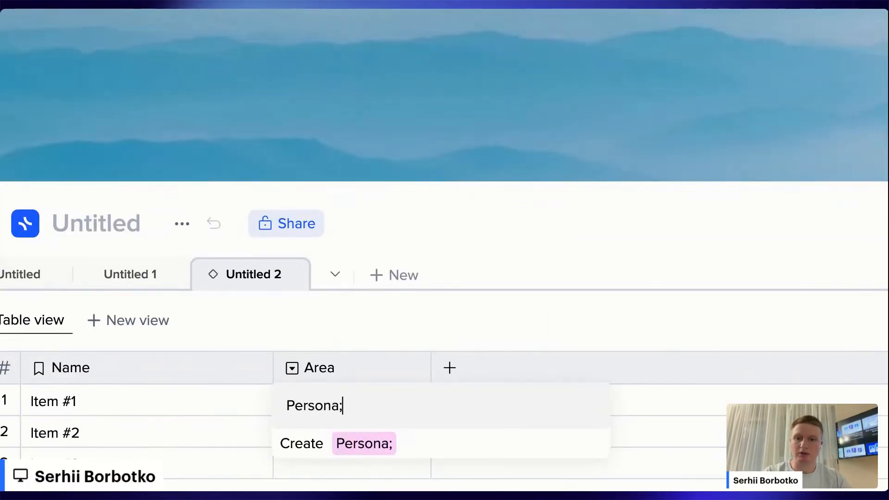
{"action": "key", "text": "BackSpace"}
{"action": "type", "text": "l"}
{"action": "key", "text": "Return"}
{"action": "key", "text": "Escape"}
- Create the Area option Home and assign it to Item #2
{"action": "left_click", "coordinate": [349, 369]}
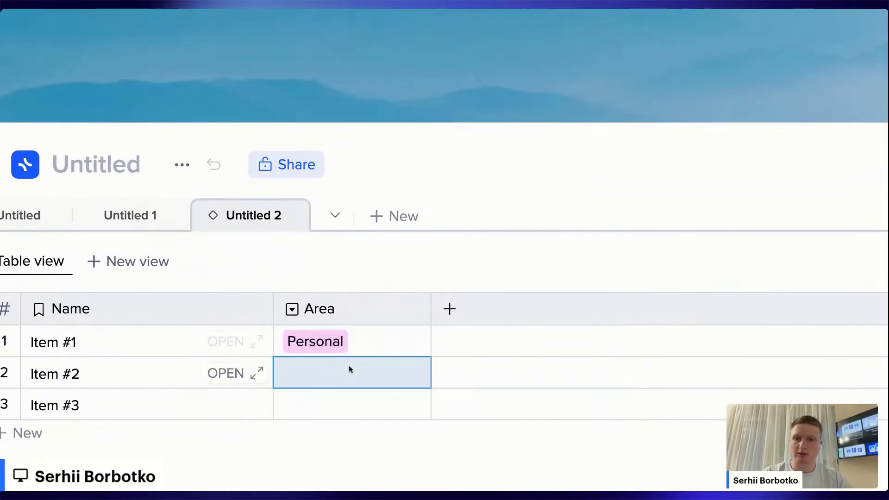
{"action": "left_click", "coordinate": [349, 369]}
{"action": "type", "text": "Home"}
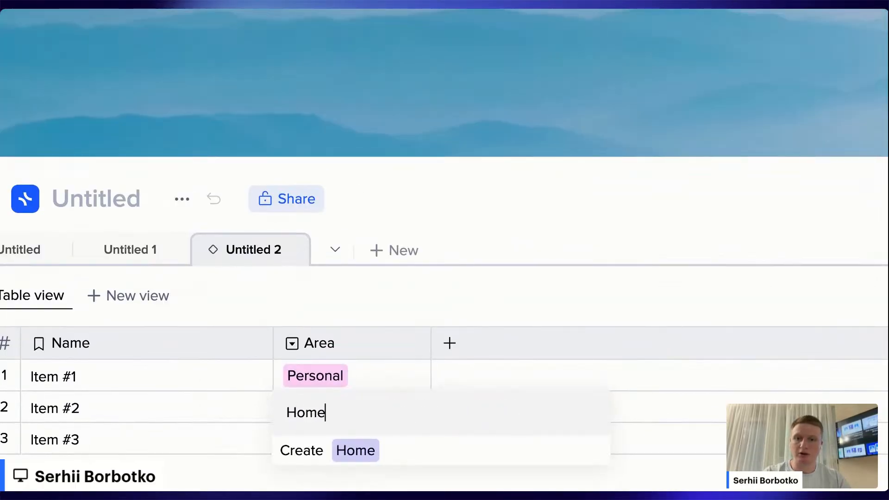
{"action": "key", "text": "Return"}
{"action": "key", "text": "Escape"}
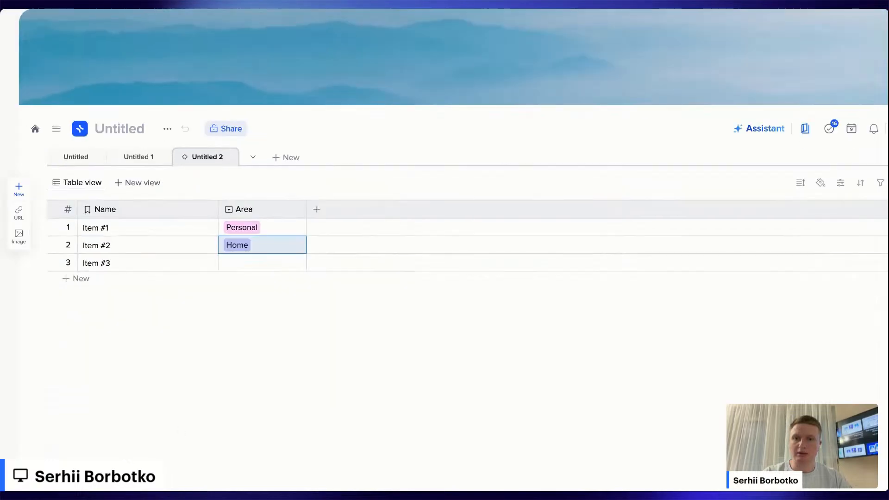
{"action": "left_click", "coordinate": [359, 349]}
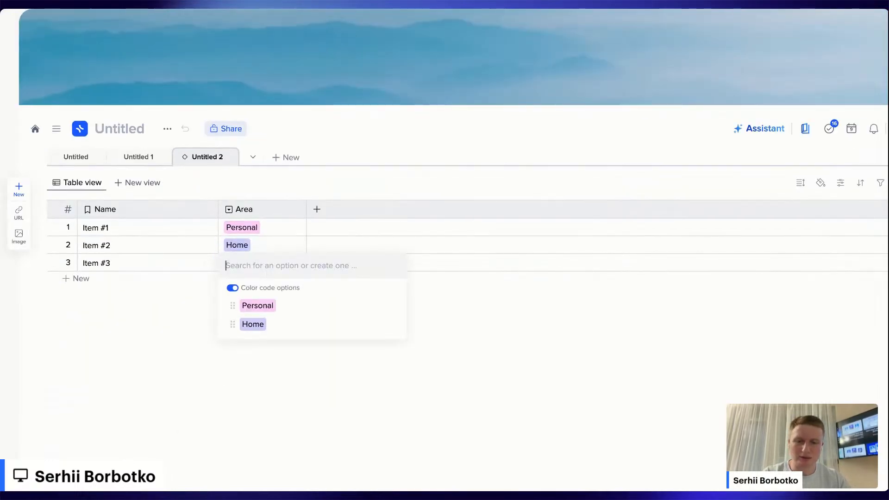
- Rename the Area option Home to Family and close the option list
{"action": "left_click", "coordinate": [268, 241]}
{"action": "left_click", "coordinate": [267, 241]}
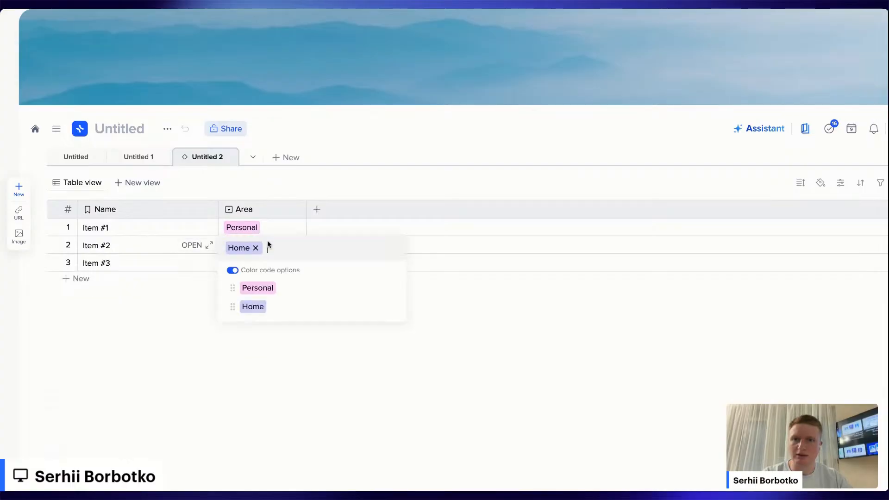
{"action": "left_click", "coordinate": [397, 307]}
{"action": "key", "text": "ctrl+a"}
{"action": "type", "text": "F"}
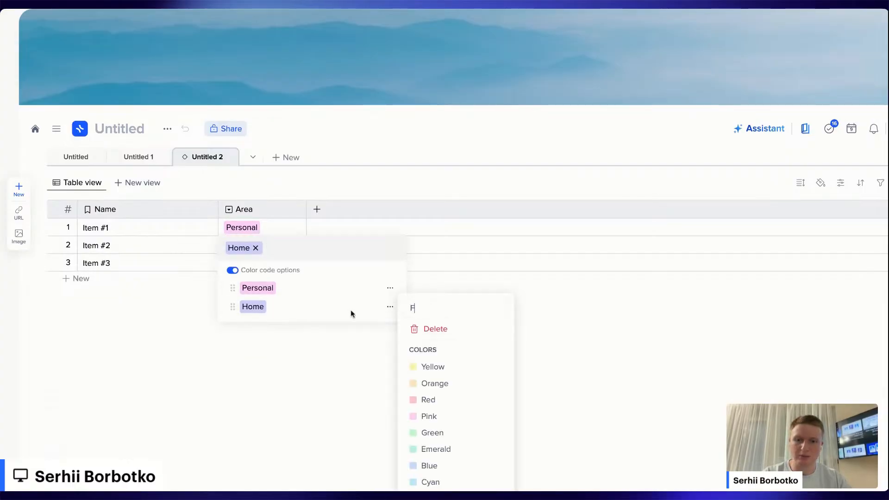
{"action": "type", "text": "amily"}
{"action": "left_click", "coordinate": [207, 321]}
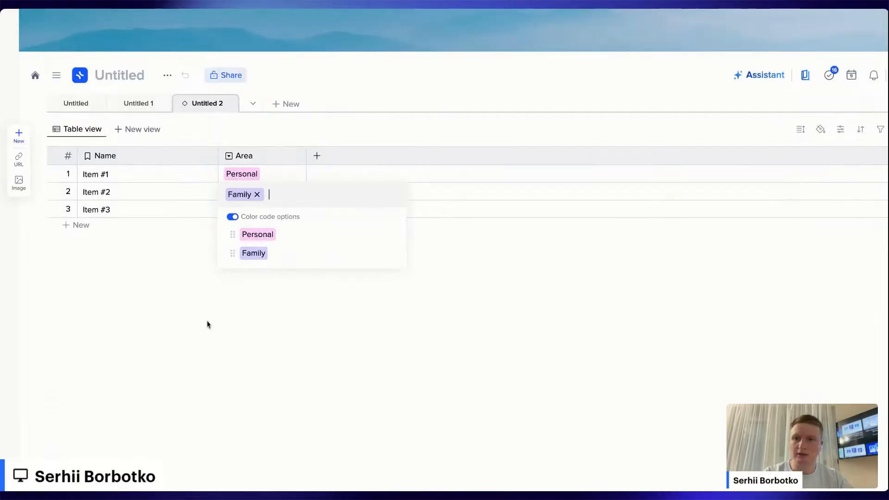
{"action": "left_click", "coordinate": [152, 232]}
- Create the Area option Work and assign it to Item #3
{"action": "left_click", "coordinate": [244, 206]}
{"action": "left_click", "coordinate": [244, 206]}
{"action": "type", "text": "Work"}
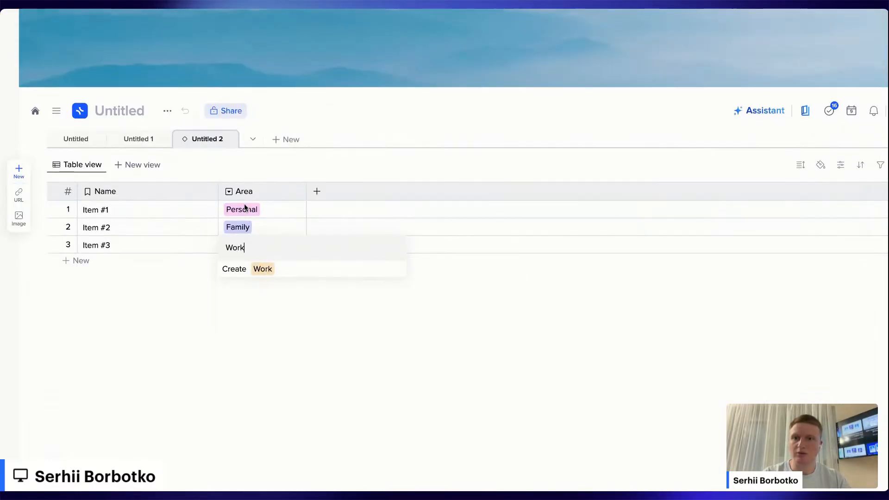
{"action": "key", "text": "Return"}
{"action": "left_click", "coordinate": [395, 468]}
{"action": "left_click", "coordinate": [381, 359]}
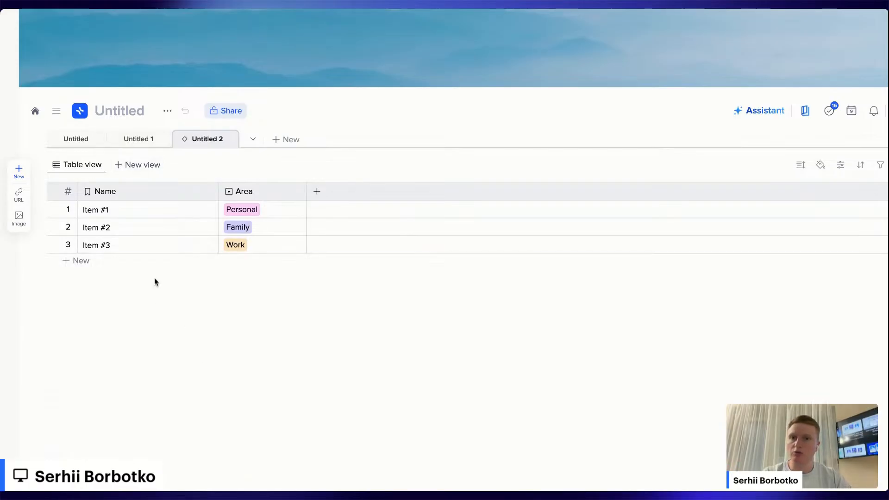
- Add a Board view of the table grouped by the Area property
{"action": "scroll", "coordinate": [188, 277], "scroll_direction": "down", "scroll_amount": 2}
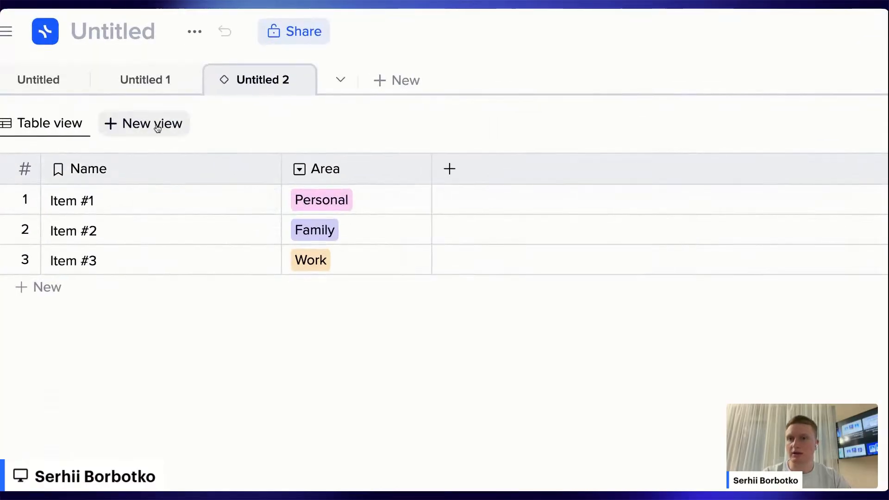
{"action": "left_click", "coordinate": [158, 128]}
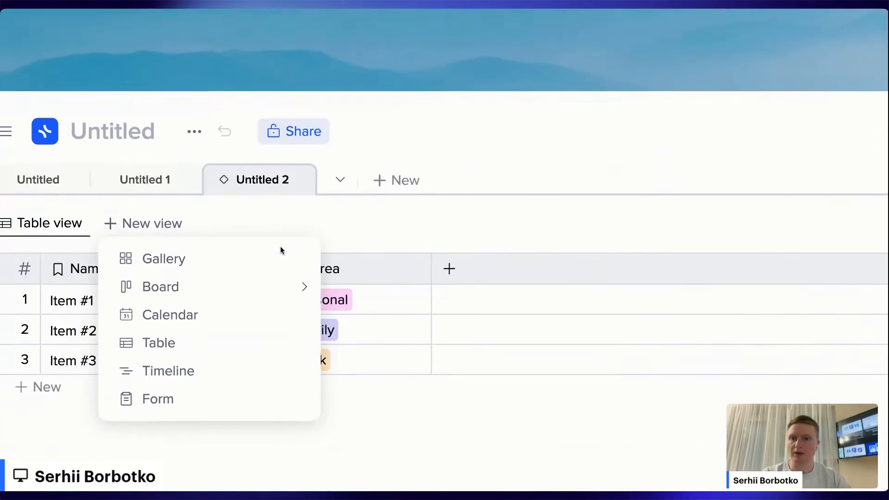
{"action": "mouse_move", "coordinate": [237, 192]}
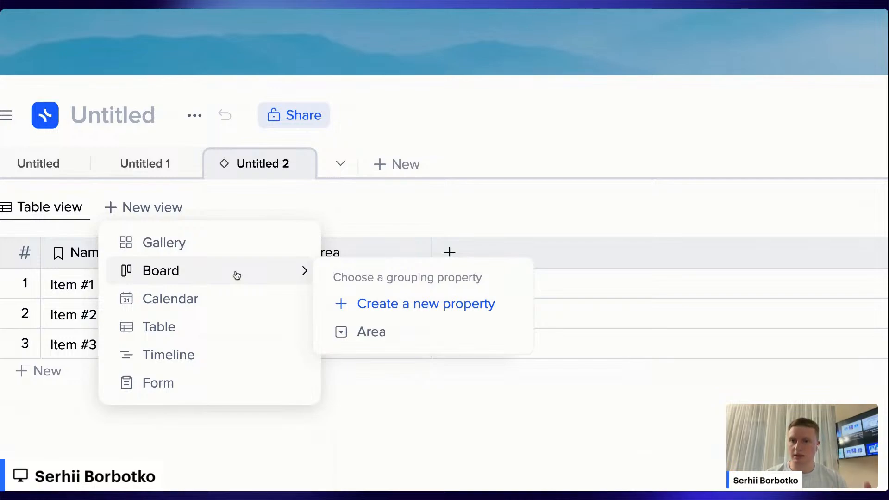
{"action": "left_click", "coordinate": [395, 342]}
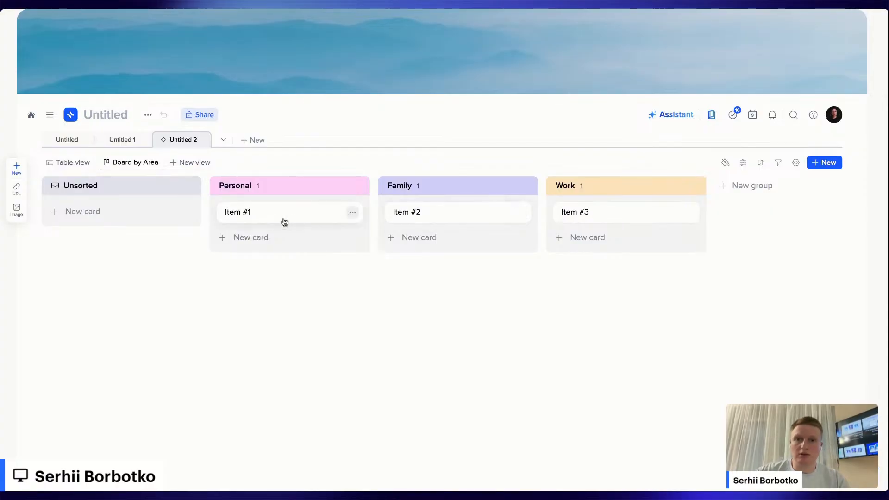
- Move the Item #1 and Item #2 cards into the Work group and return to the table view
{"action": "left_click_drag", "start_coordinate": [270, 220], "coordinate": [571, 213]}
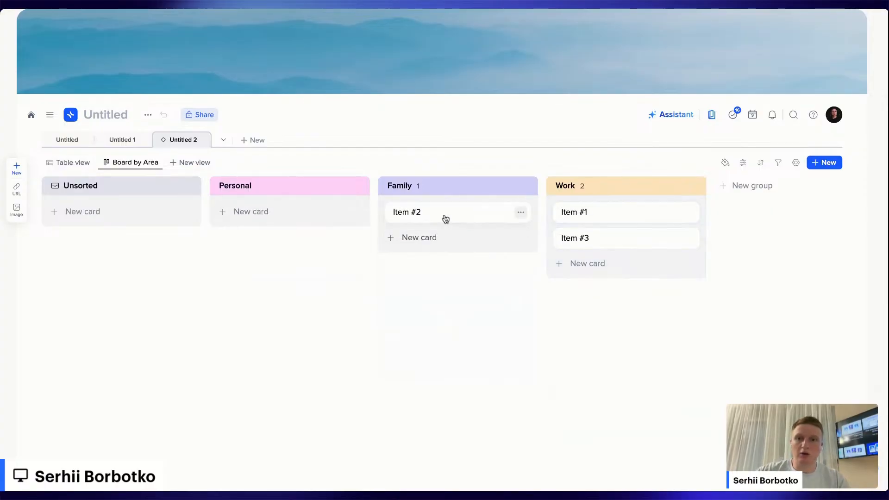
{"action": "left_click_drag", "start_coordinate": [444, 218], "coordinate": [621, 240]}
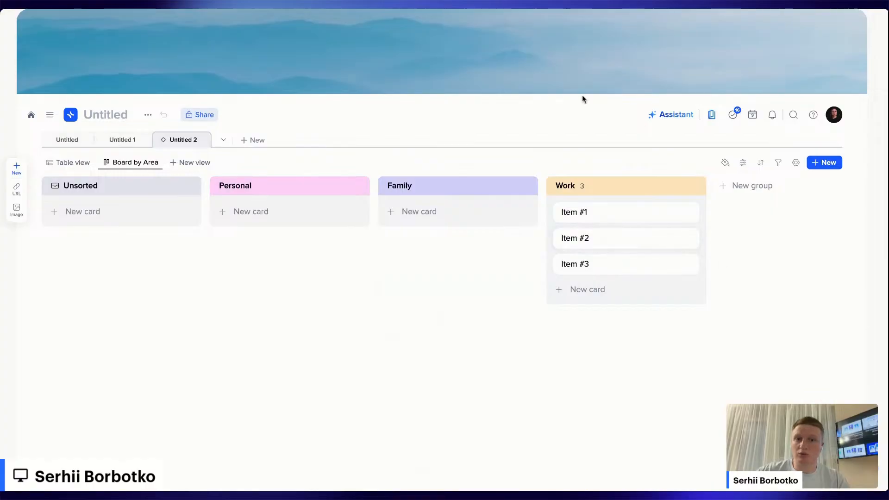
{"action": "left_click", "coordinate": [65, 169]}
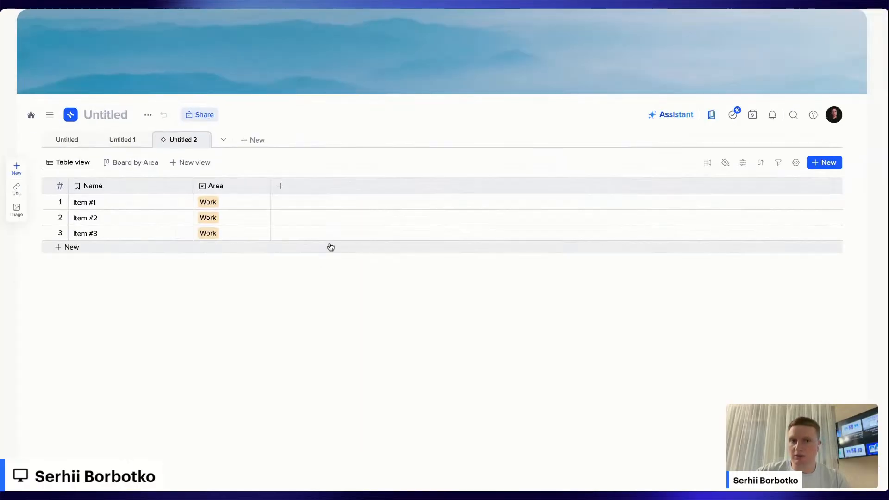
- Add a Multiselect column beside the Area column, keeping its default name
{"action": "left_click", "coordinate": [279, 185]}
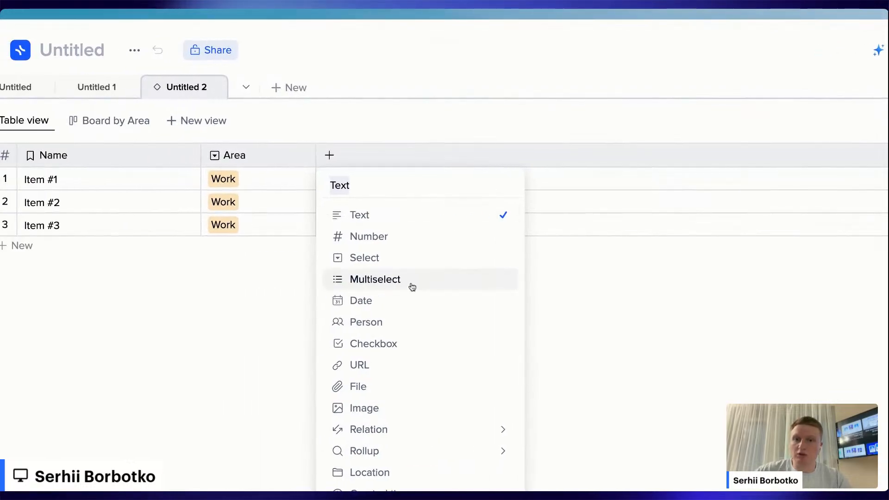
{"action": "left_click", "coordinate": [412, 285]}
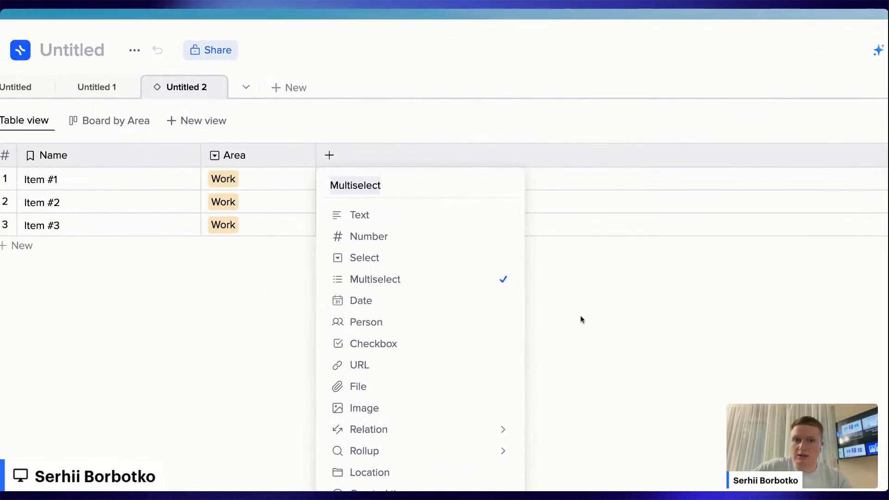
{"action": "left_click", "coordinate": [620, 322]}
- Create the Multiselect options Option 1 and Option 2 and assign both to Item #1
{"action": "left_click", "coordinate": [416, 179]}
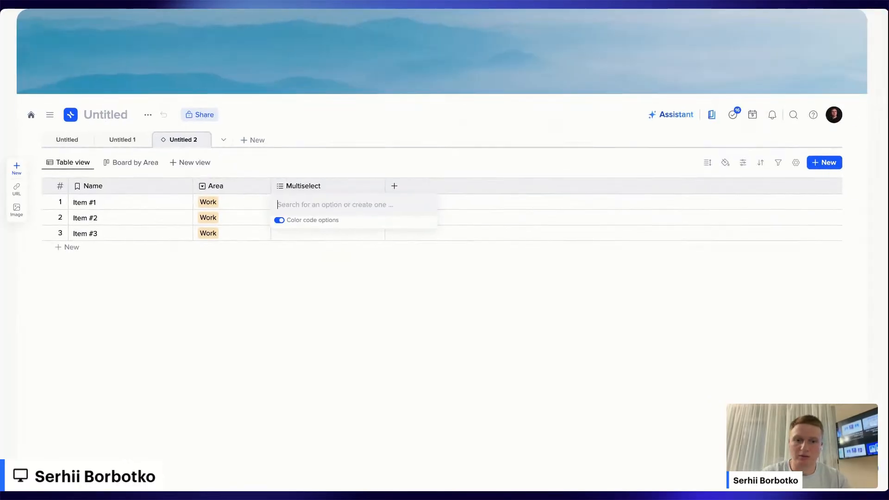
{"action": "type", "text": "Option 1"}
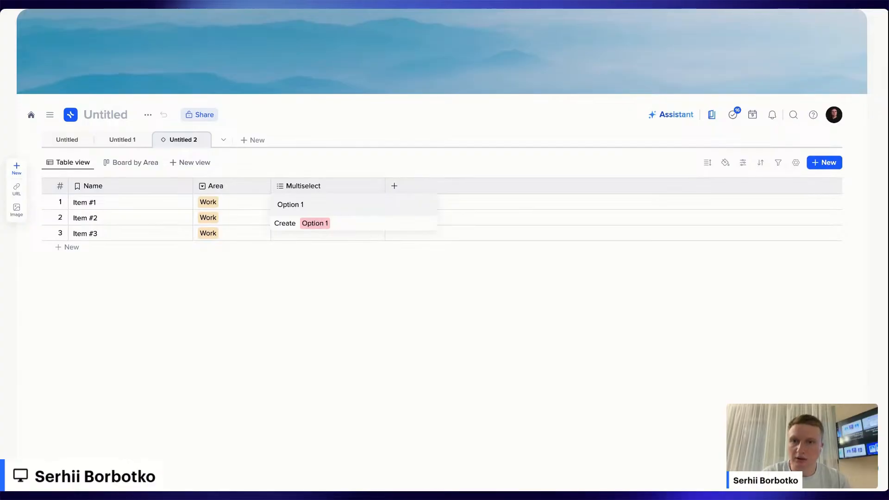
{"action": "key", "text": "Return"}
{"action": "type", "text": "Option 2"}
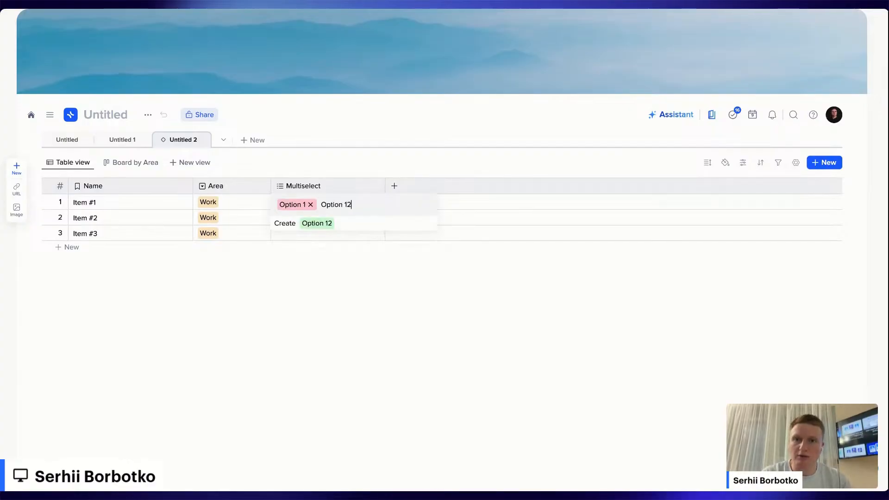
{"action": "key", "text": "Return"}
{"action": "key", "text": "Escape"}
- Create the Multiselect option Option 3 and assign it to Item #2
{"action": "left_click", "coordinate": [348, 218]}
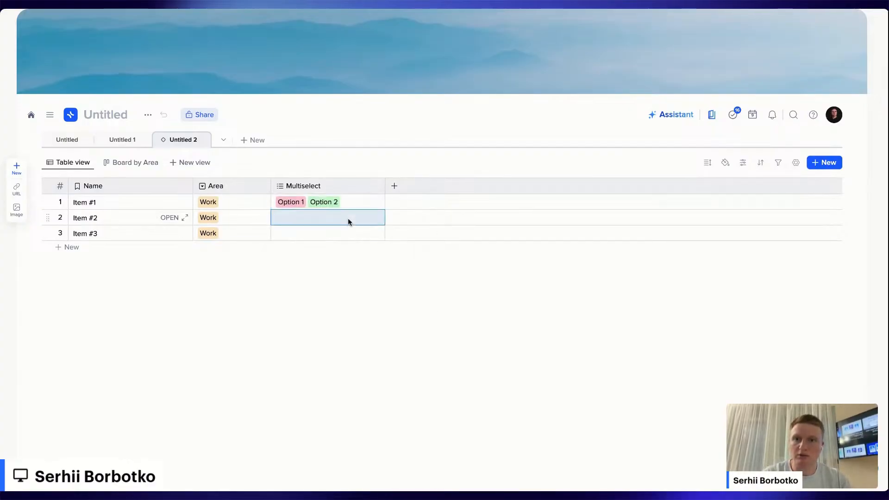
{"action": "type", "text": "Option 1"}
{"action": "key", "text": "BackSpace"}
{"action": "type", "text": "3"}
{"action": "key", "text": "Return"}
{"action": "key", "text": "Escape"}
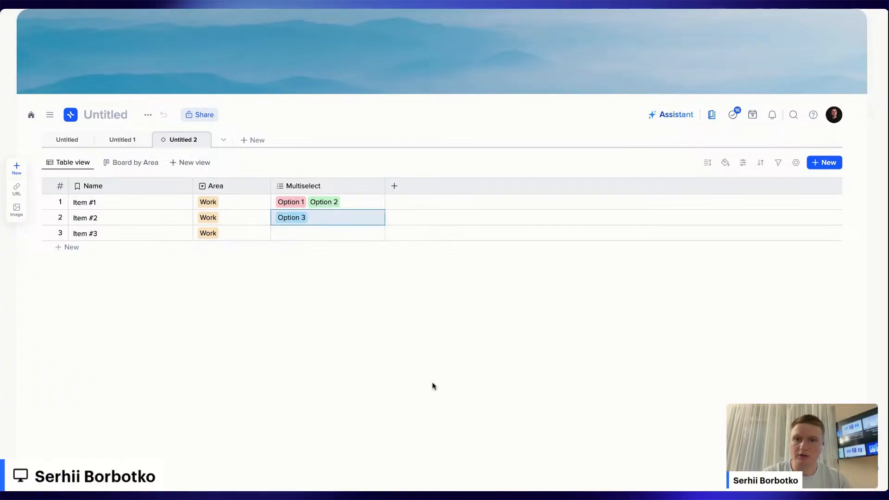
- Create the Multiselect option Option 4 and assign it to Item #3
{"action": "left_click", "coordinate": [334, 238]}
{"action": "type", "text": "Option 1"}
{"action": "key", "text": "BackSpace"}
{"action": "type", "text": "4"}
{"action": "key", "text": "Return"}
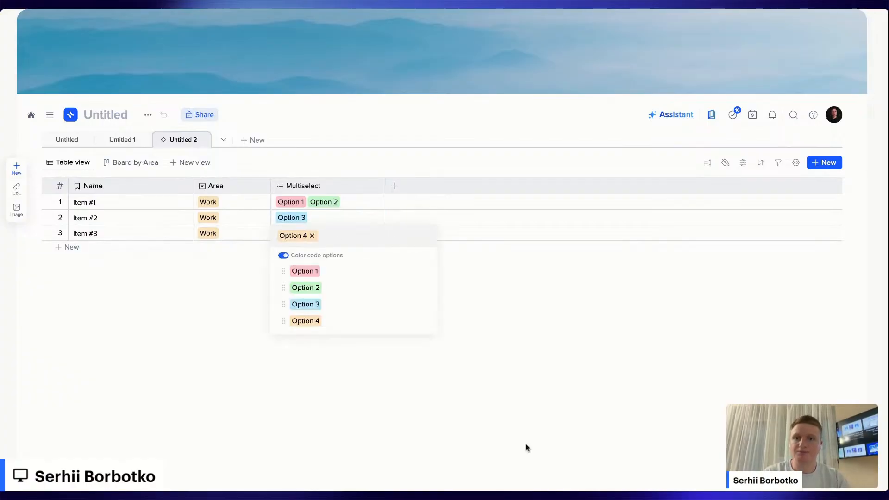
{"action": "key", "text": "Escape"}
- Add a Board view grouped by the Multiselect property
{"action": "left_click", "coordinate": [192, 162]}
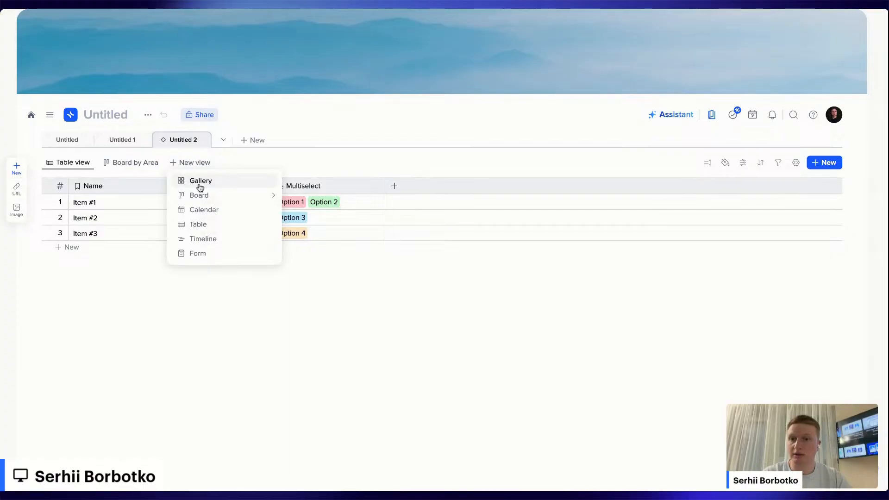
{"action": "mouse_move", "coordinate": [212, 195]}
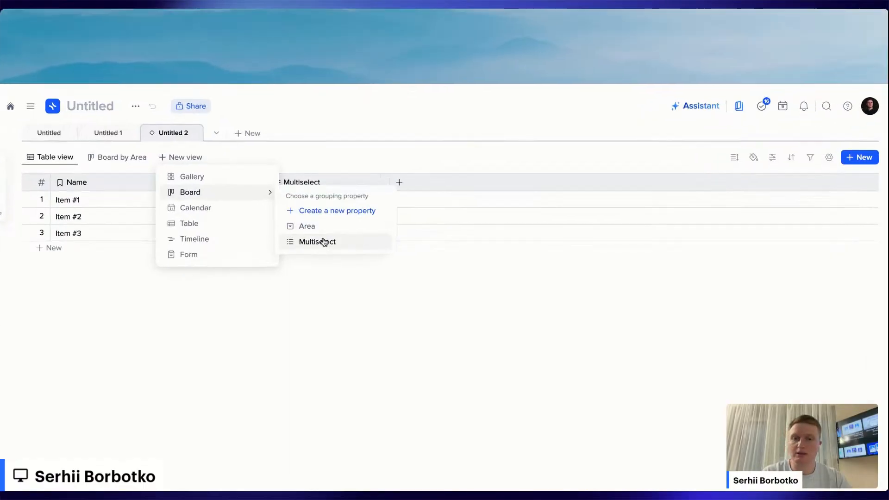
{"action": "left_click", "coordinate": [324, 241]}
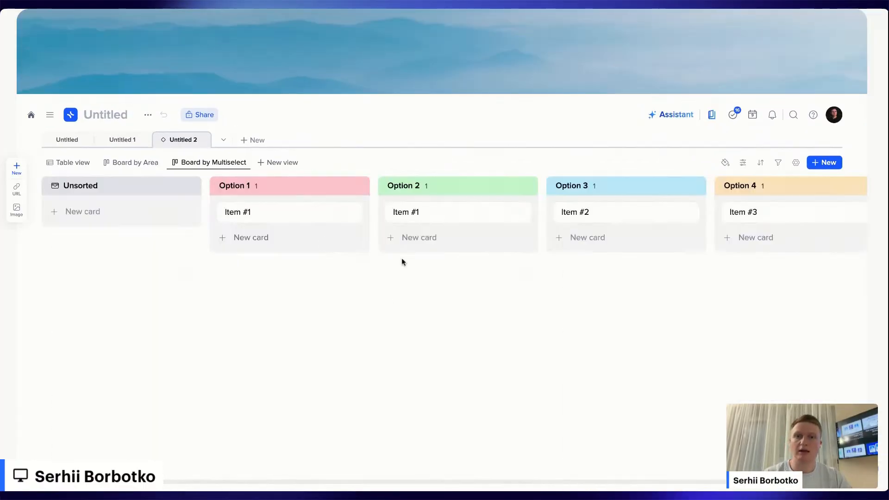
- Move the Item #2 card from the Option 3 group to Option 2 and return to the table view
{"action": "scroll", "coordinate": [518, 286], "scroll_direction": "right", "scroll_amount": 3}
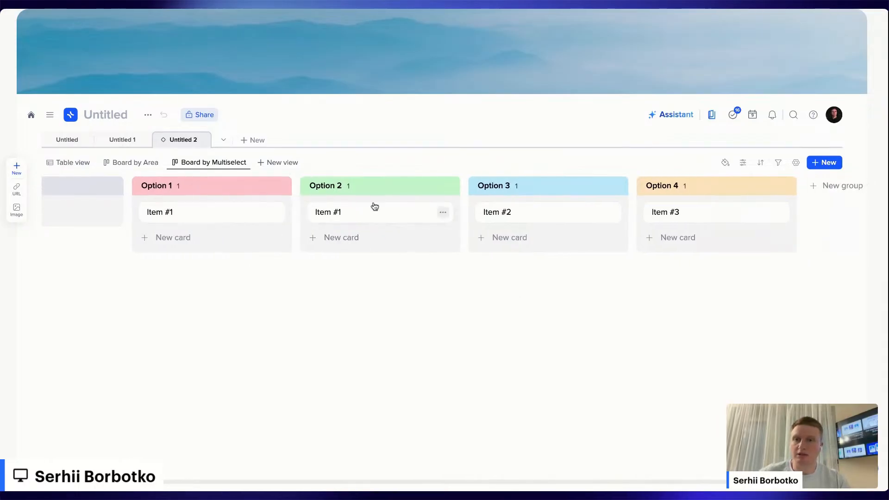
{"action": "left_click_drag", "start_coordinate": [585, 223], "coordinate": [427, 226]}
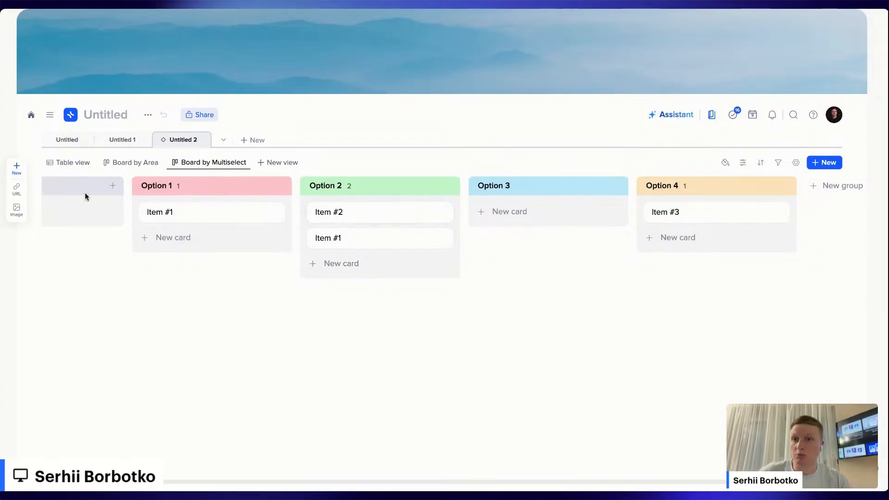
{"action": "left_click", "coordinate": [67, 158]}
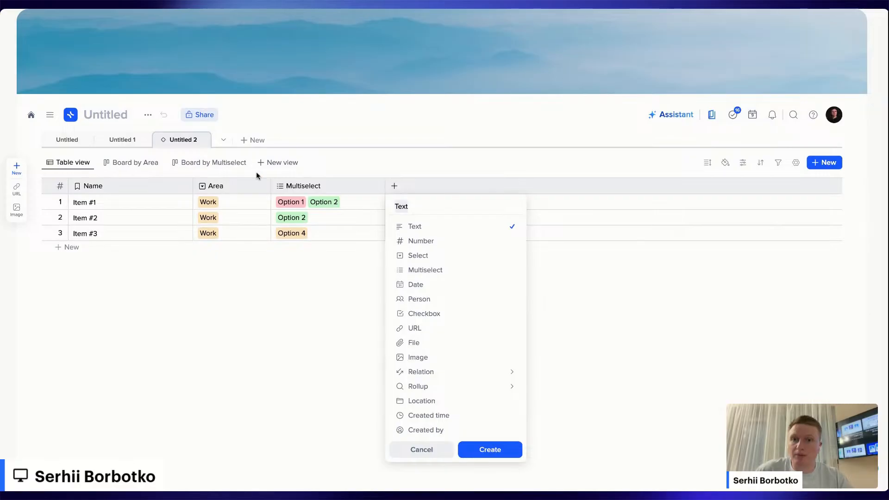
{"action": "left_click", "coordinate": [282, 163]}
{"action": "left_click", "coordinate": [282, 162]}
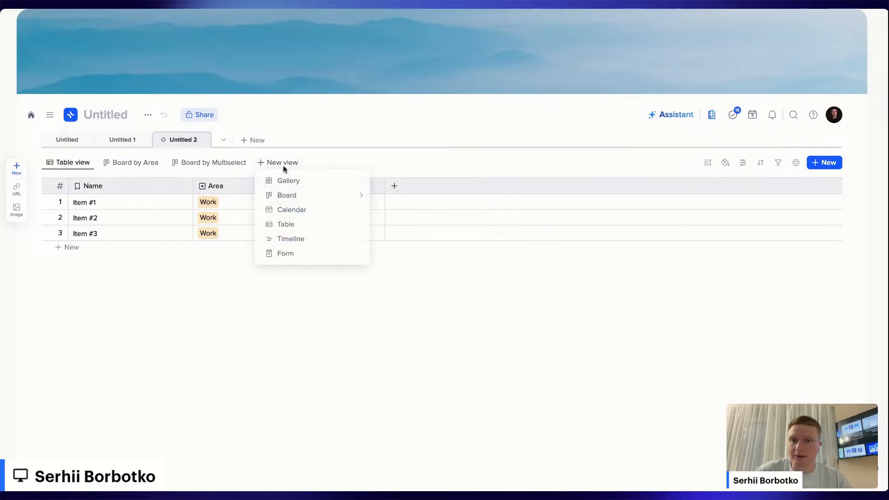
{"action": "left_click", "coordinate": [490, 260]}
- Add a Date column beside the Multiselect column
{"action": "left_click", "coordinate": [394, 185]}
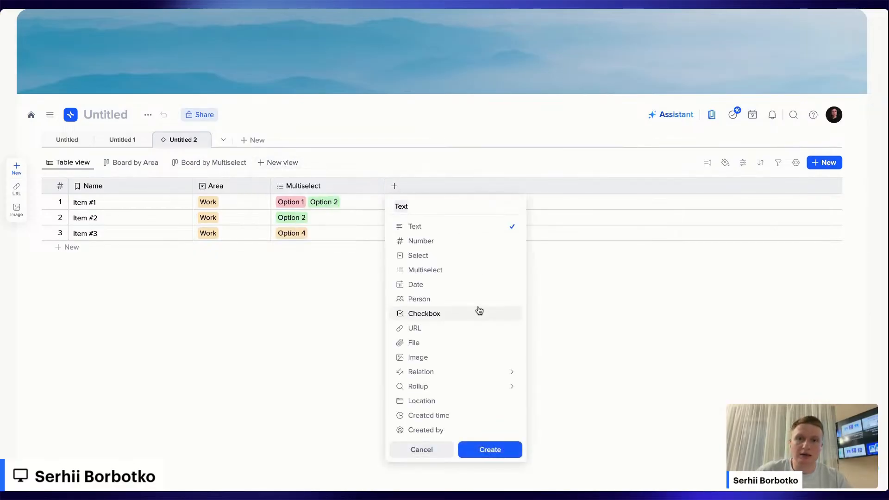
{"action": "left_click", "coordinate": [477, 286]}
{"action": "left_click", "coordinate": [515, 446]}
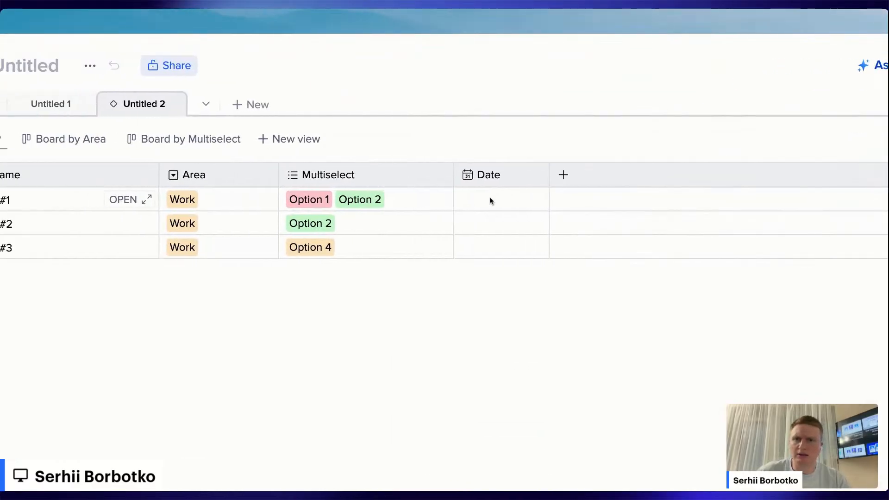
- Set the dates of Item #1, Item #2 and Item #3 to July 9, 10 and 11, 2025 respectively
{"action": "left_click", "coordinate": [465, 206]}
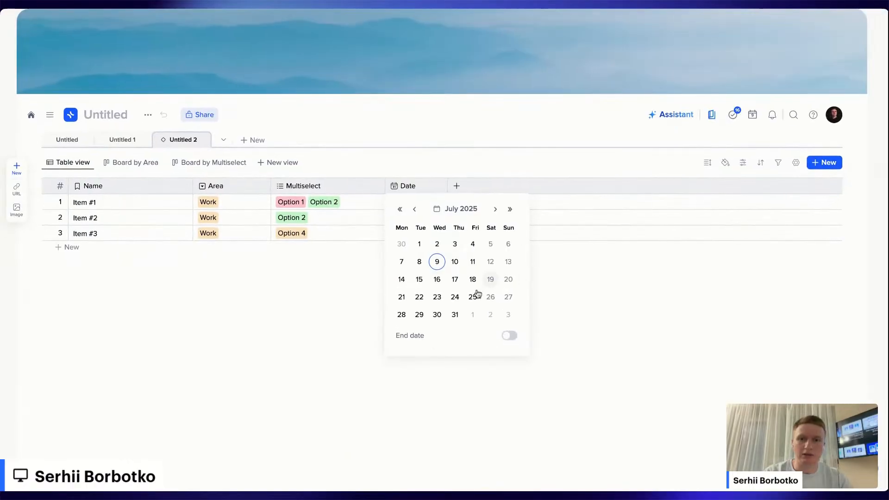
{"action": "left_click", "coordinate": [570, 343]}
{"action": "left_click", "coordinate": [398, 219]}
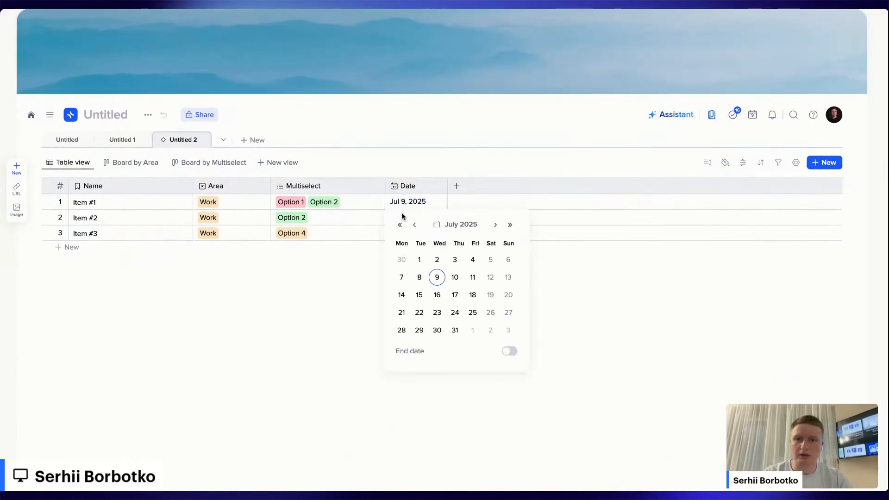
{"action": "left_click", "coordinate": [455, 278]}
{"action": "left_click", "coordinate": [401, 235]}
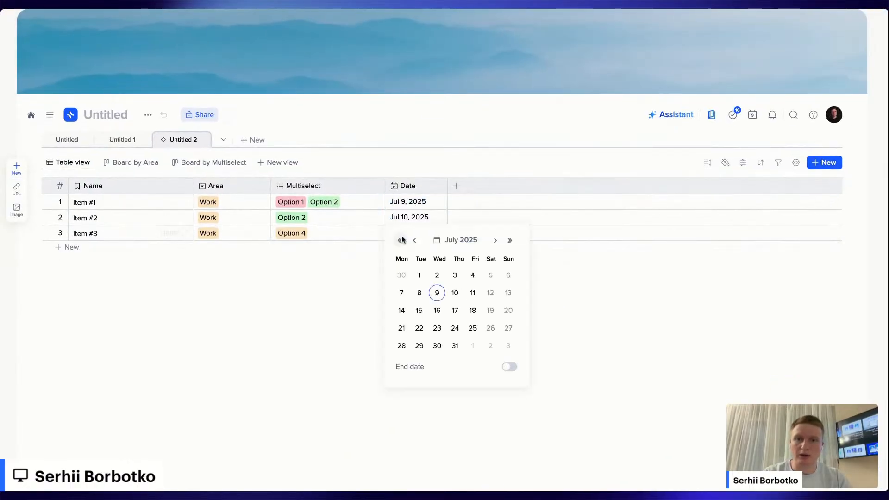
{"action": "left_click", "coordinate": [472, 292]}
- Add a Calendar view based on the Date property
{"action": "left_click", "coordinate": [269, 162]}
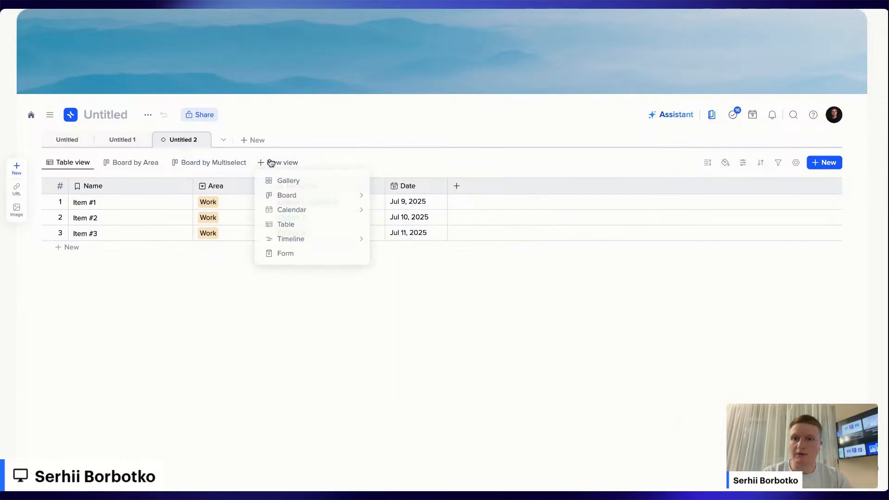
{"action": "mouse_move", "coordinate": [322, 216]}
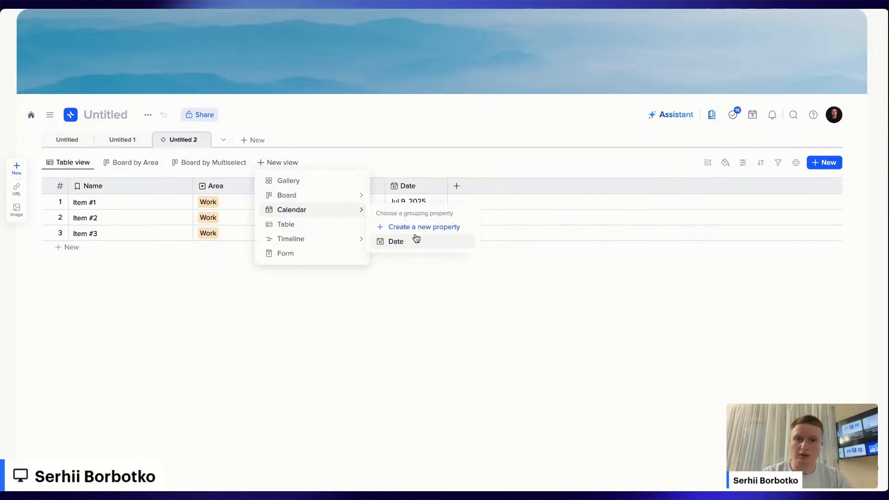
{"action": "left_click", "coordinate": [417, 238]}
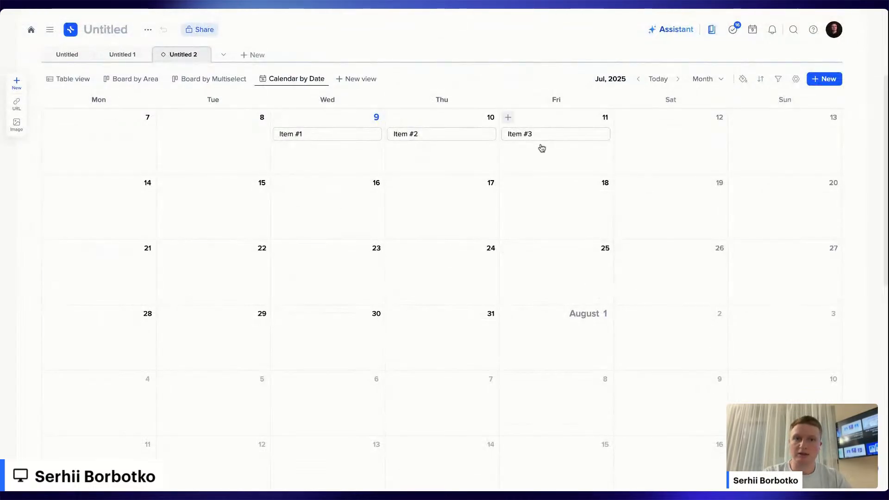
- Reschedule Item #3 to July 22 and Item #2 to July 18 on the calendar, and switch to the Board by Area view
{"action": "left_click_drag", "start_coordinate": [541, 136], "coordinate": [261, 252]}
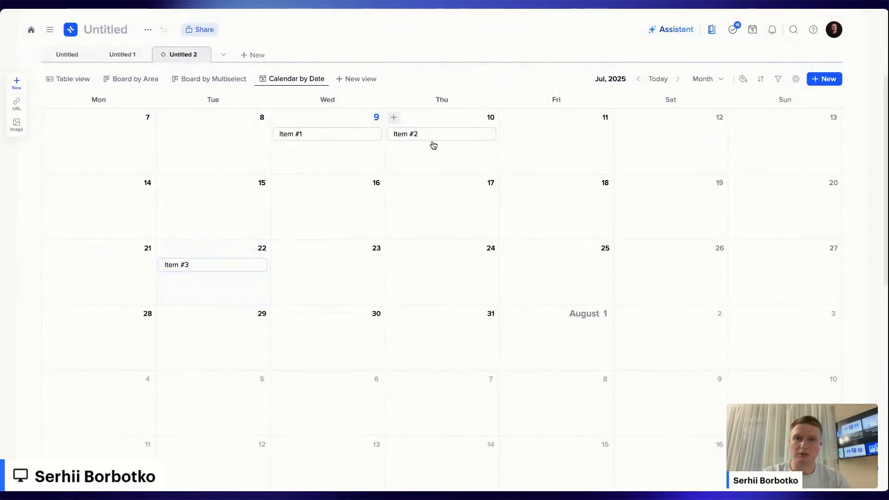
{"action": "left_click_drag", "start_coordinate": [431, 139], "coordinate": [554, 203]}
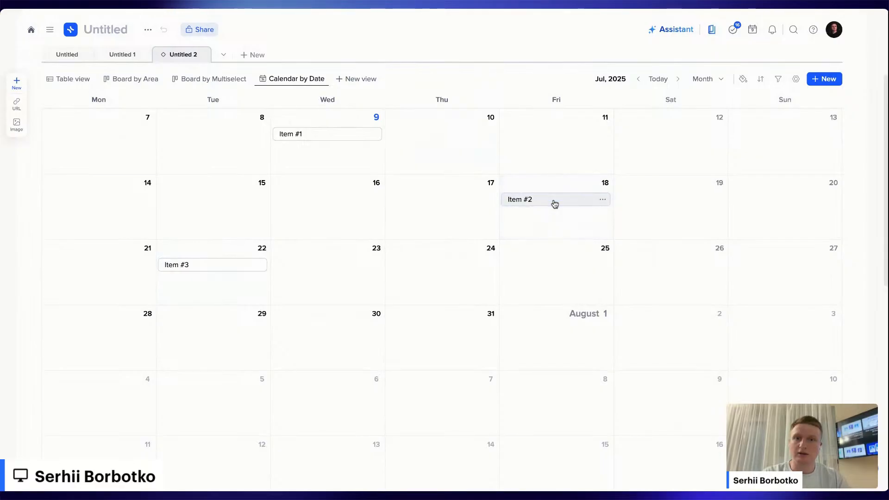
{"action": "left_click", "coordinate": [122, 86]}
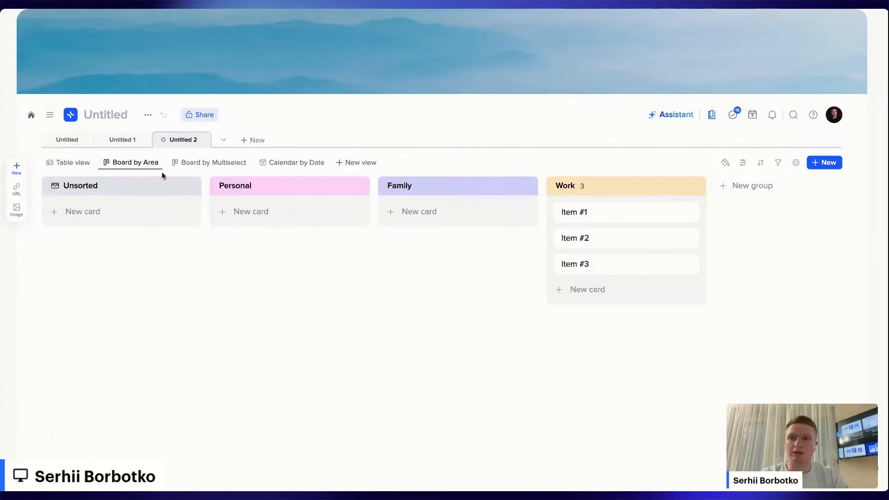
- Narrow the card width of the Board by Area view and show the Multiselect and Date properties on its cards
{"action": "mouse_move", "coordinate": [641, 211]}
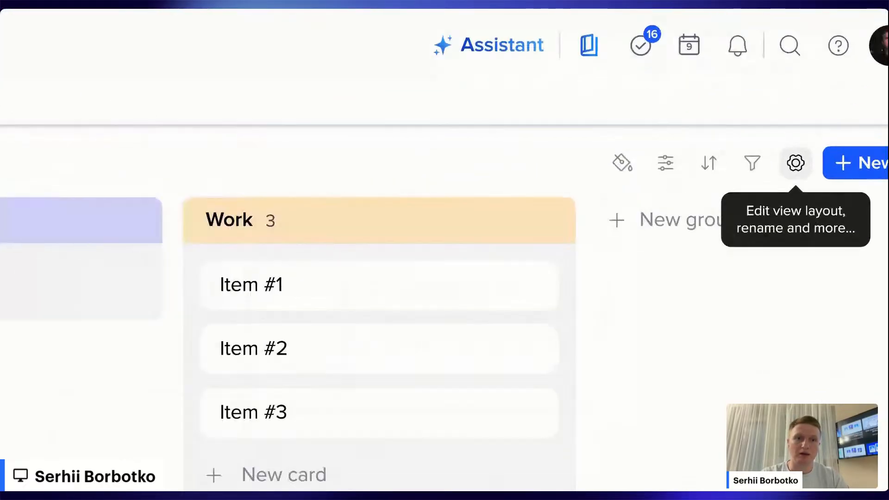
{"action": "left_click", "coordinate": [795, 163]}
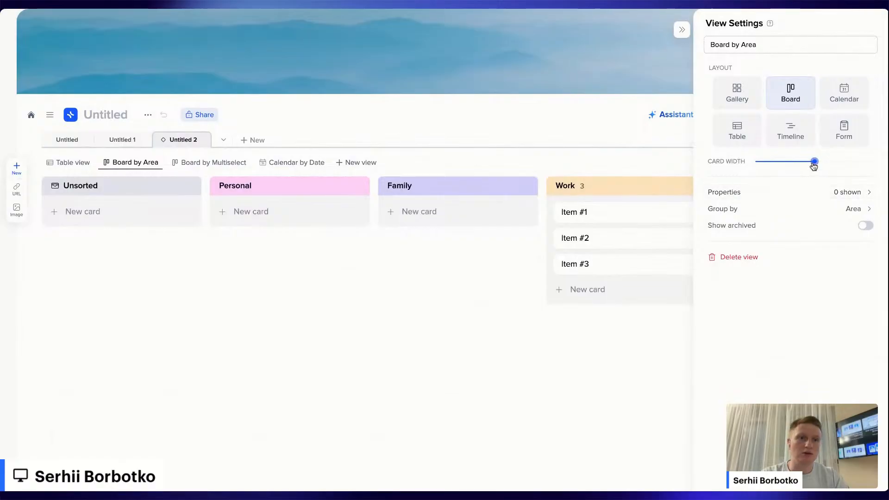
{"action": "left_click_drag", "start_coordinate": [814, 161], "coordinate": [785, 165]}
{"action": "left_click", "coordinate": [827, 194]}
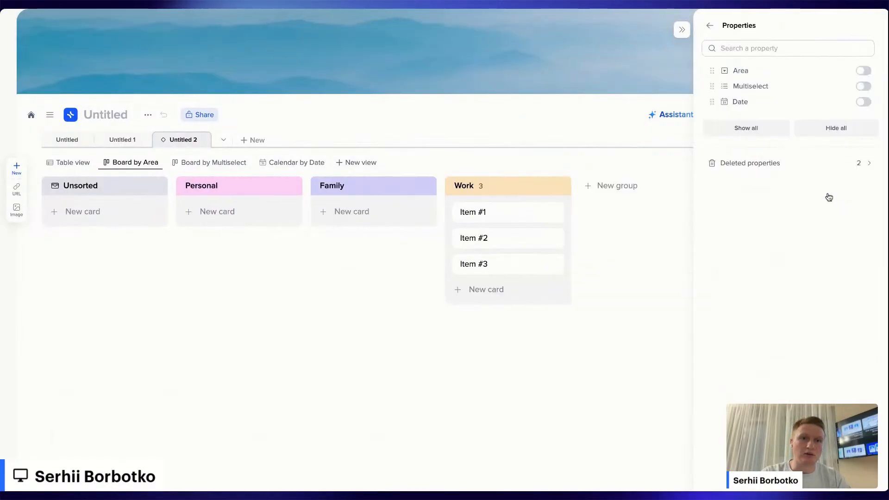
{"action": "left_click", "coordinate": [864, 87]}
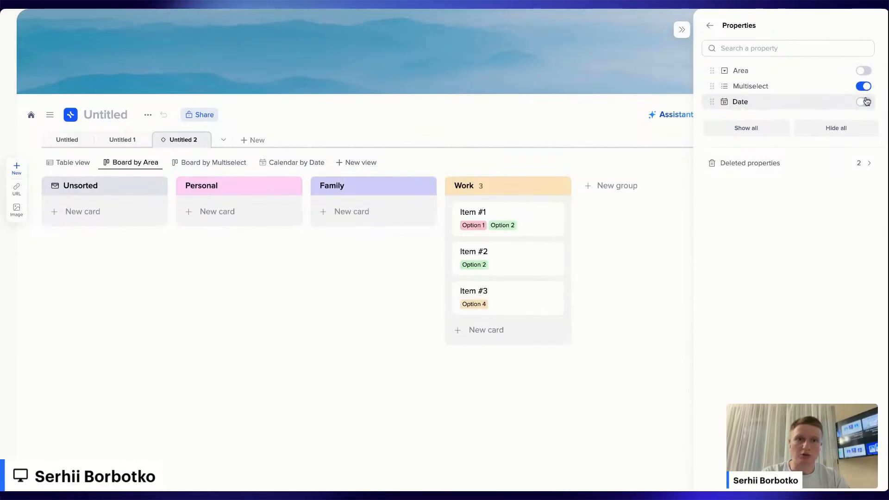
{"action": "left_click", "coordinate": [863, 101]}
{"action": "left_click", "coordinate": [648, 254]}
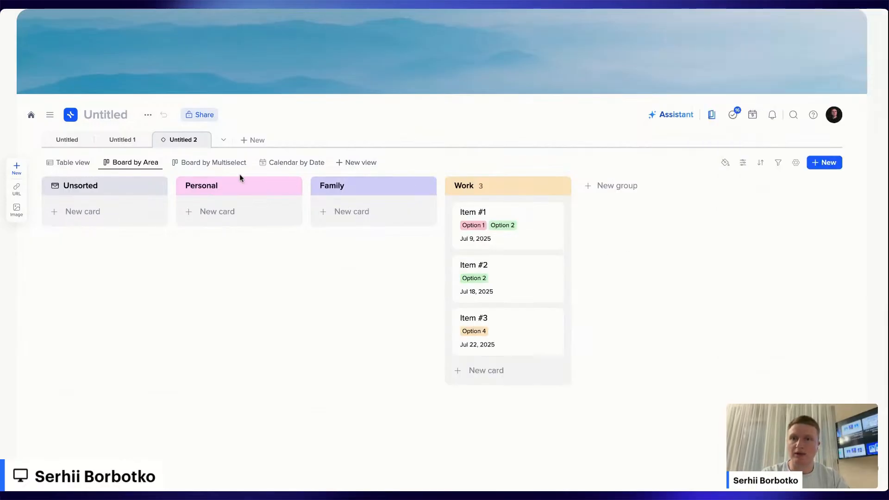
- Show the Multiselect and Area properties on the items in the Calendar by Date view
{"action": "left_click", "coordinate": [289, 163]}
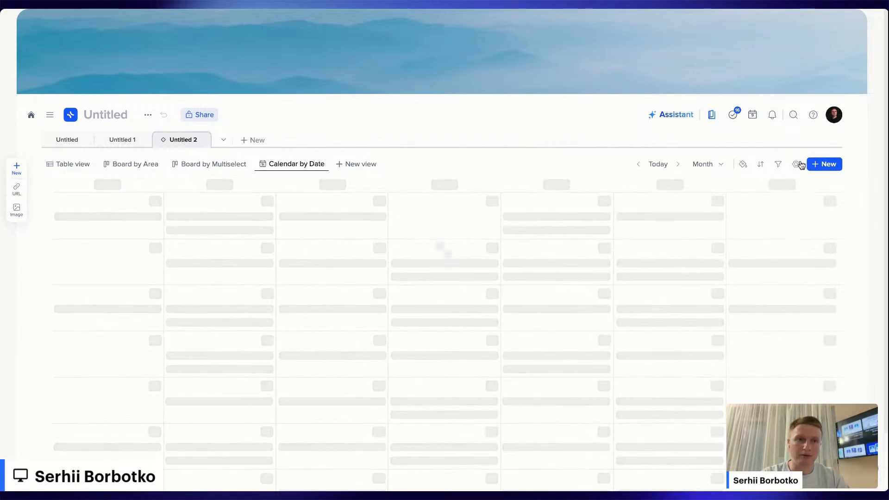
{"action": "scroll", "coordinate": [793, 168], "scroll_direction": "down", "scroll_amount": 2}
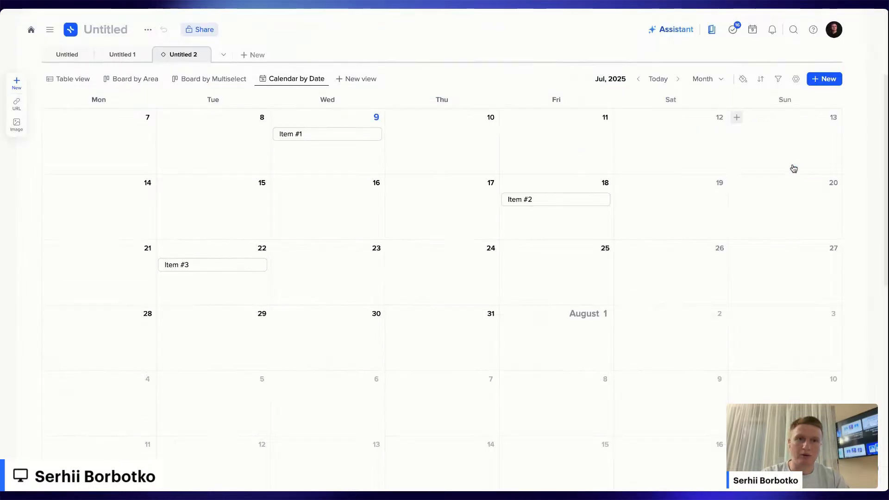
{"action": "left_click", "coordinate": [795, 80]}
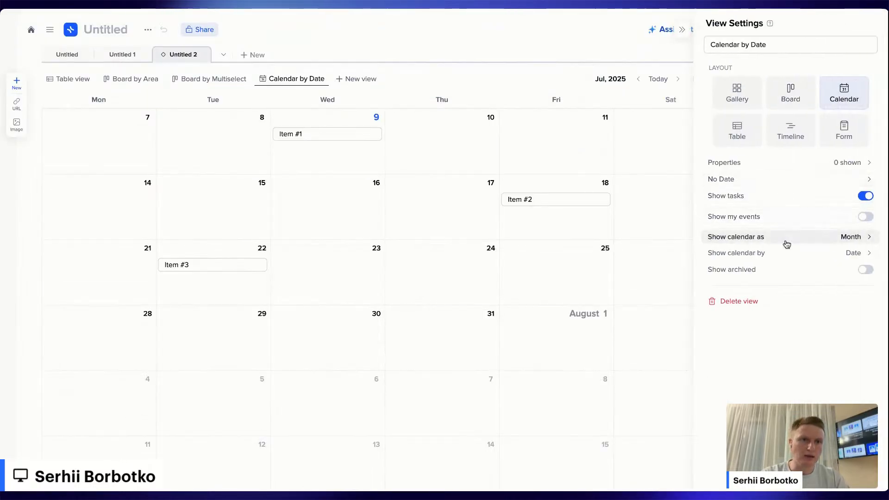
{"action": "left_click", "coordinate": [812, 163]}
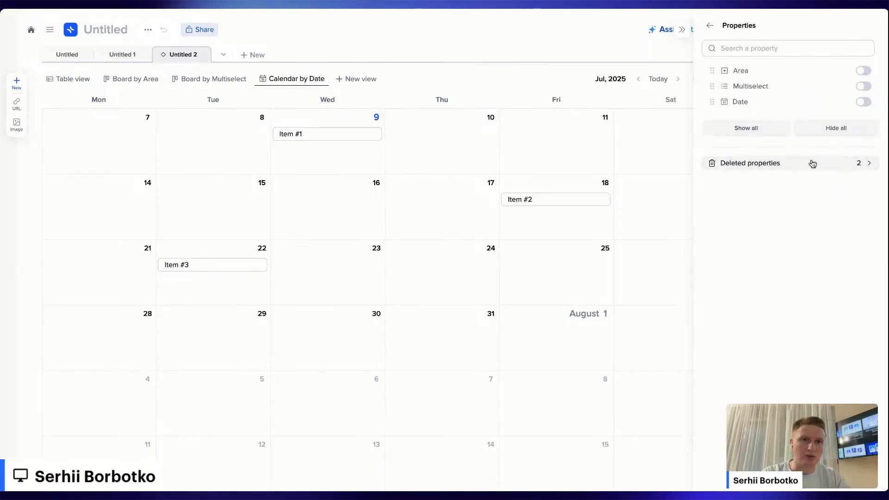
{"action": "left_click", "coordinate": [863, 88]}
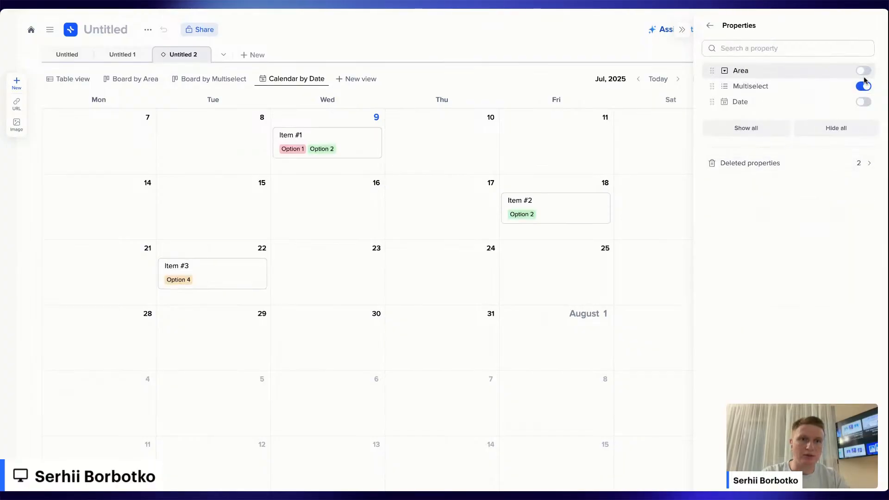
{"action": "left_click", "coordinate": [863, 70]}
{"action": "left_click", "coordinate": [566, 105]}
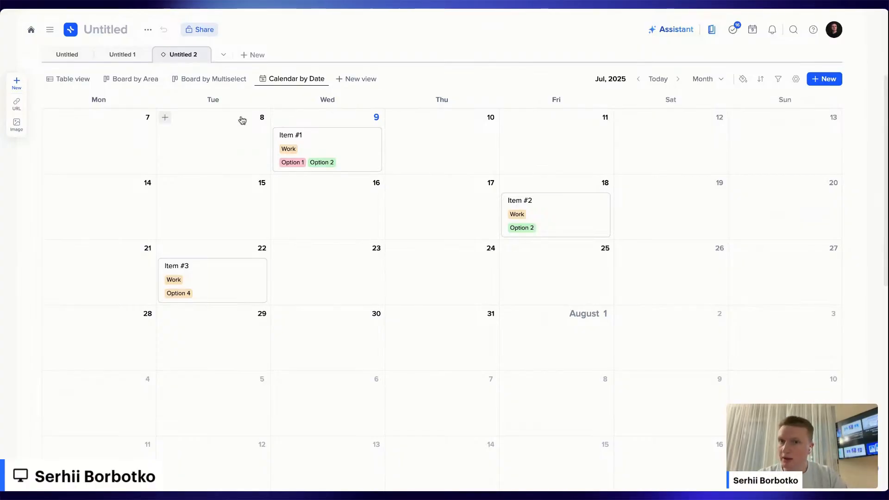
- Go to the first Untitled page and rename the project as "Test project"
{"action": "left_click", "coordinate": [65, 60]}
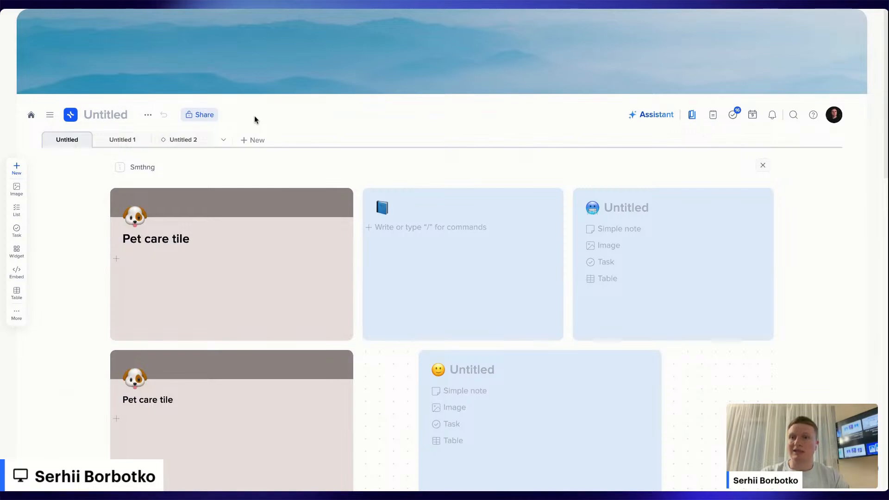
{"action": "left_click", "coordinate": [100, 115]}
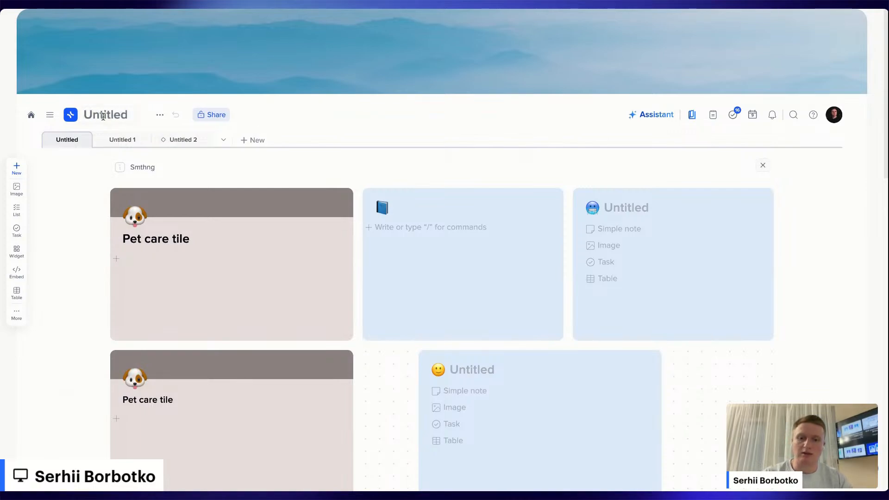
{"action": "type", "text": "Test project"}
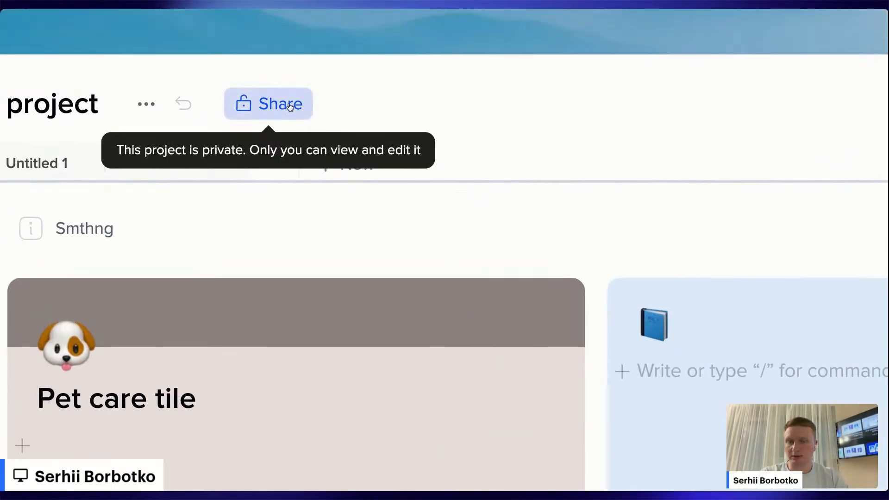
- Share the whole project to the web and copy its public link
{"action": "left_click", "coordinate": [290, 107]}
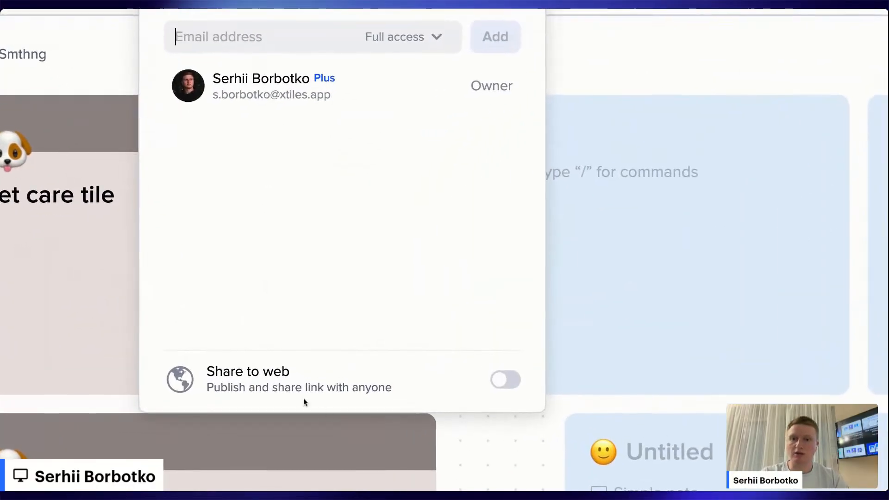
{"action": "left_click", "coordinate": [505, 382]}
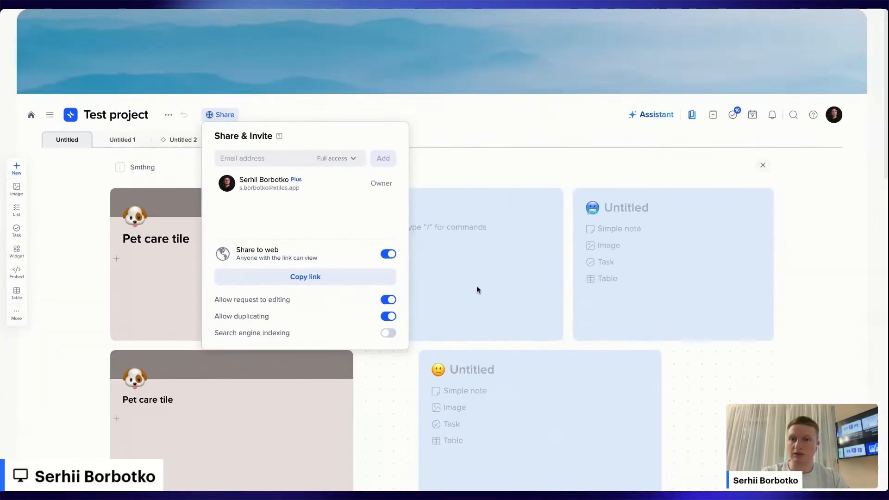
{"action": "left_click", "coordinate": [333, 280]}
{"action": "left_click", "coordinate": [695, 362]}
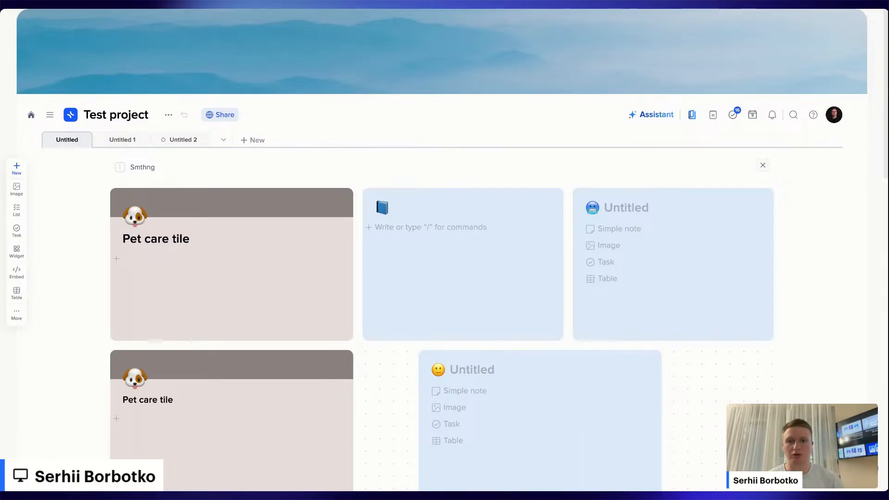
- Turn off sharing the project to the web and invite a teammate to it with Full access
{"action": "left_click", "coordinate": [217, 115]}
{"action": "left_click", "coordinate": [388, 255]}
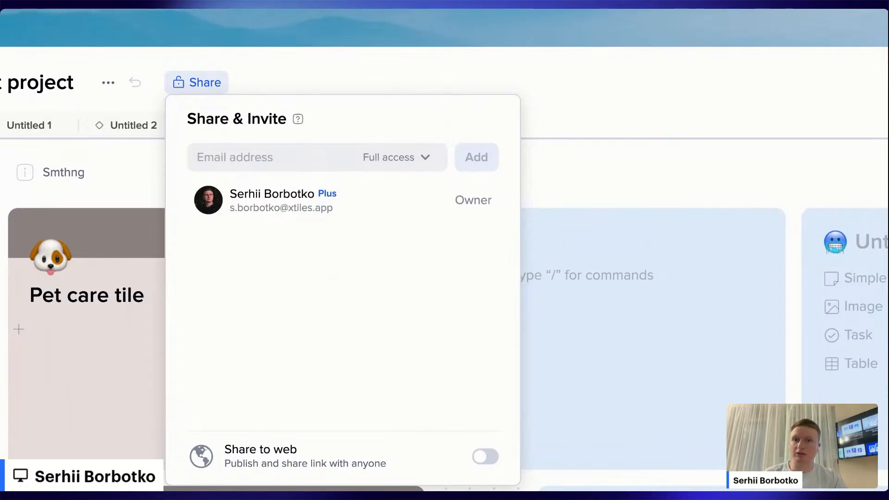
{"action": "left_click", "coordinate": [268, 159]}
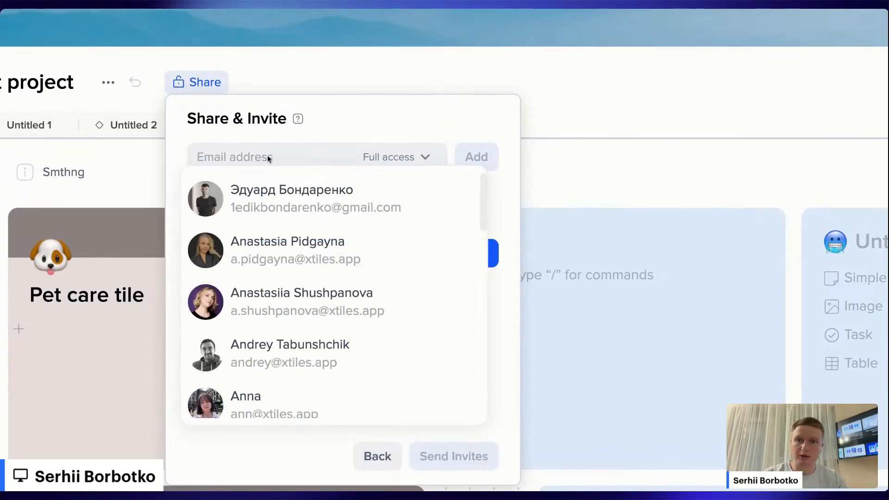
{"action": "type", "text": "dani"}
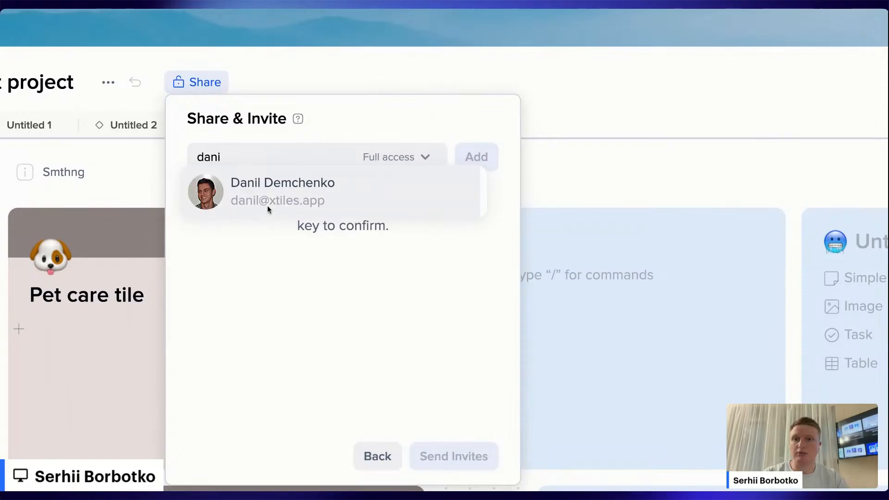
{"action": "left_click", "coordinate": [268, 203]}
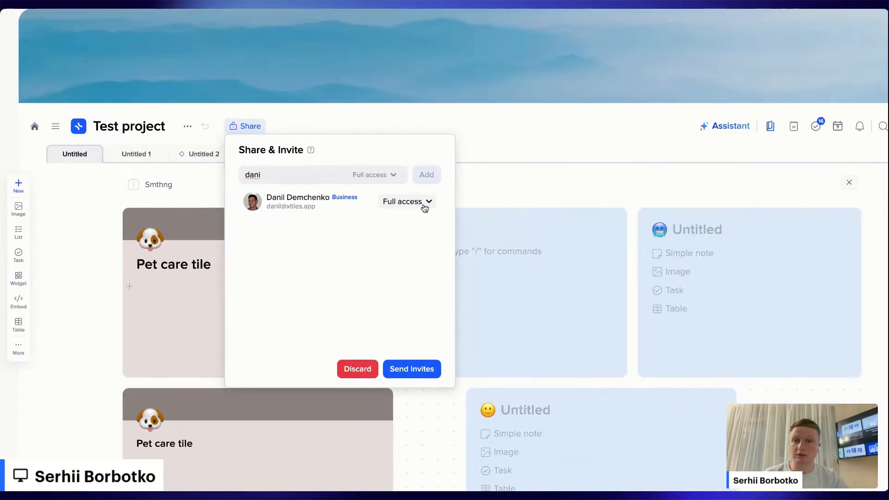
{"action": "left_click", "coordinate": [471, 204]}
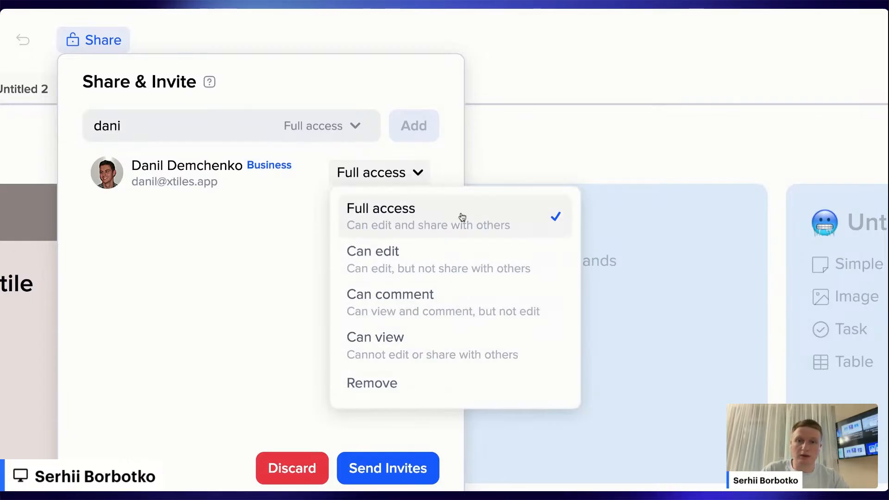
{"action": "left_click", "coordinate": [442, 226]}
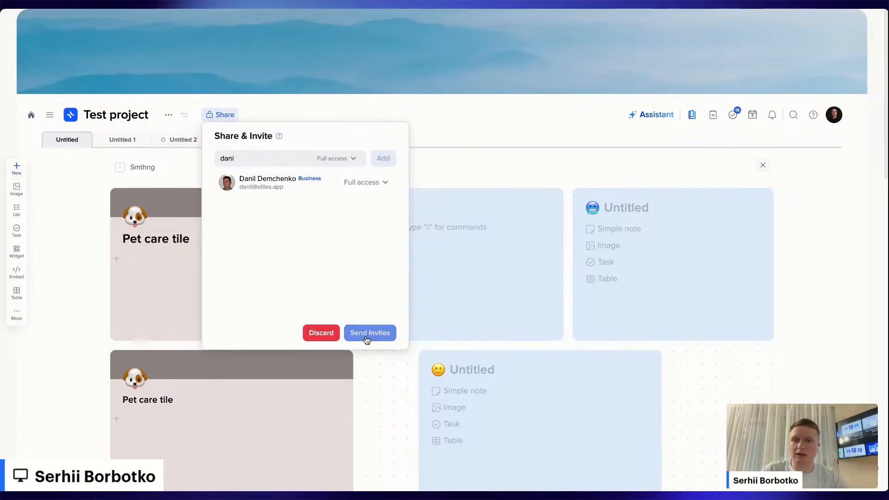
{"action": "left_click", "coordinate": [367, 336]}
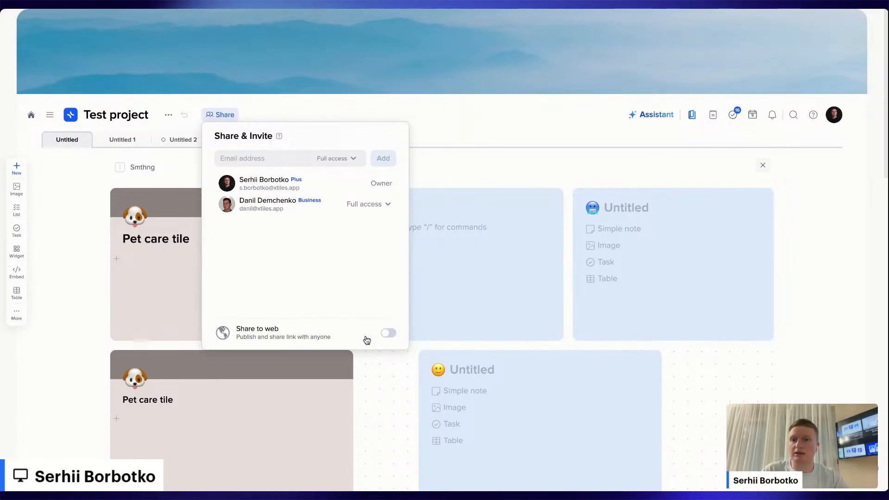
{"action": "left_click", "coordinate": [722, 418]}
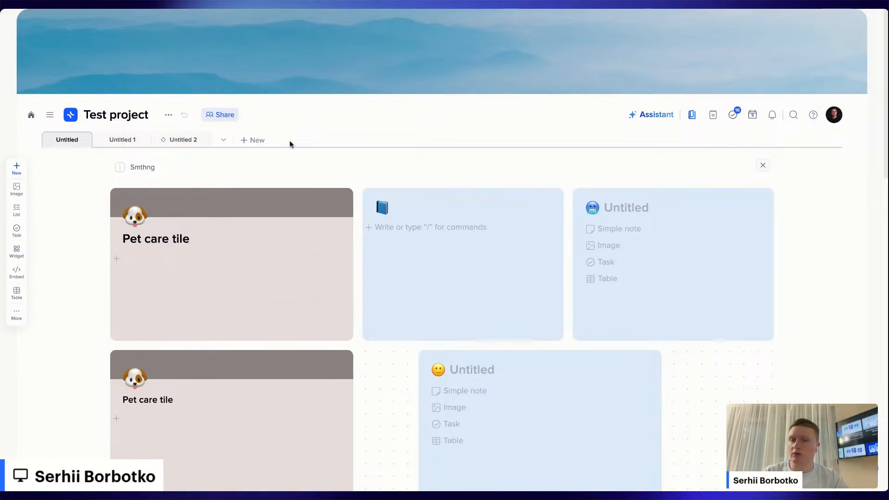
{"action": "left_click", "coordinate": [233, 116]}
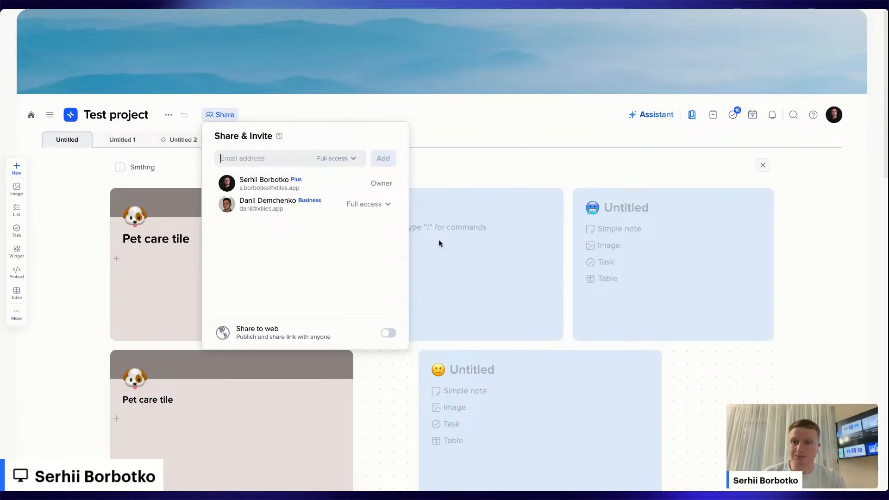
{"action": "left_click", "coordinate": [484, 126]}
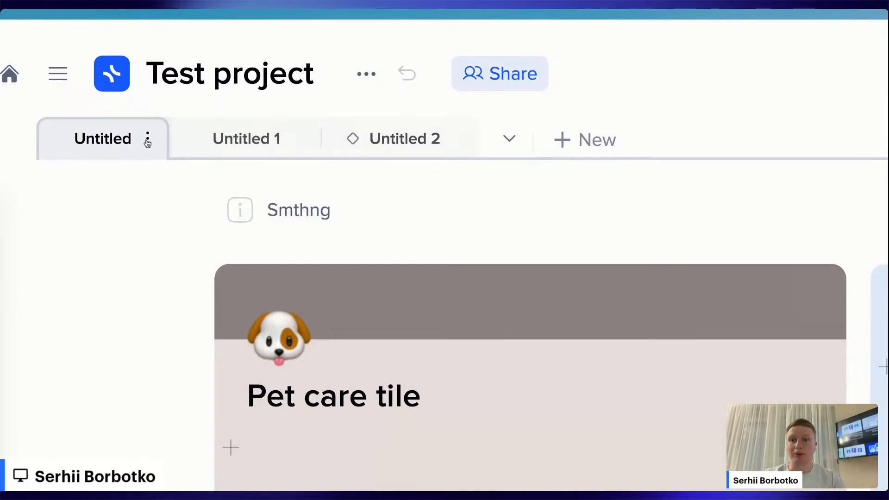
- Publish only the first Untitled page of the project and copy the page's link
{"action": "left_click", "coordinate": [147, 141]}
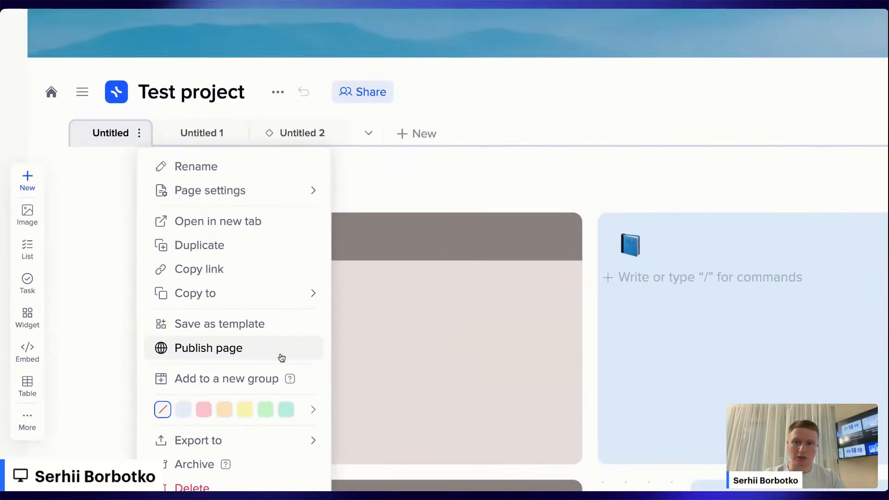
{"action": "left_click", "coordinate": [282, 358]}
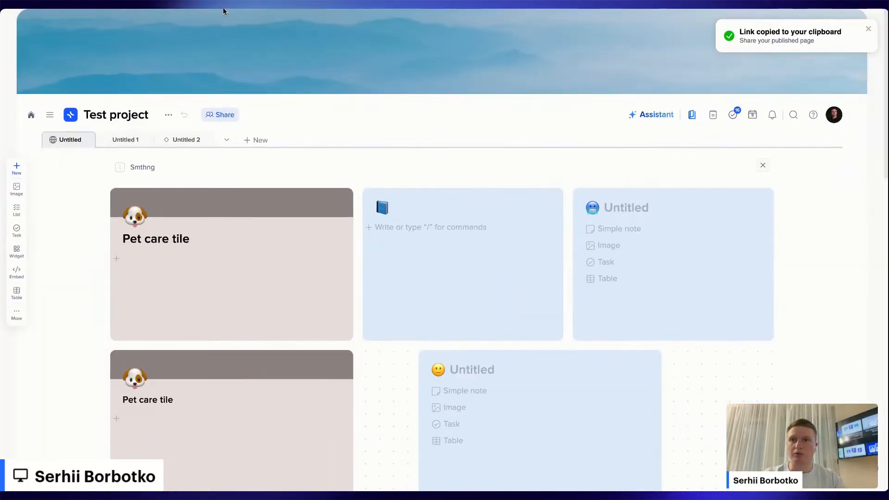
{"action": "left_click", "coordinate": [87, 140]}
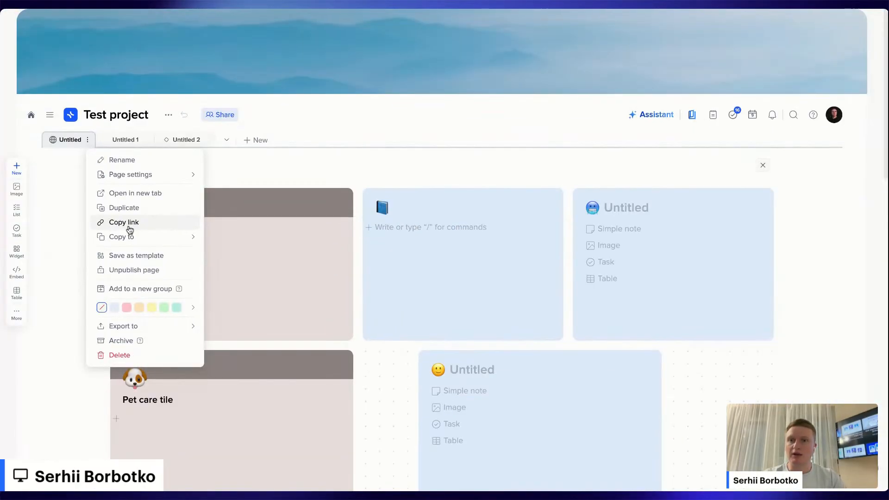
{"action": "left_click", "coordinate": [130, 227]}
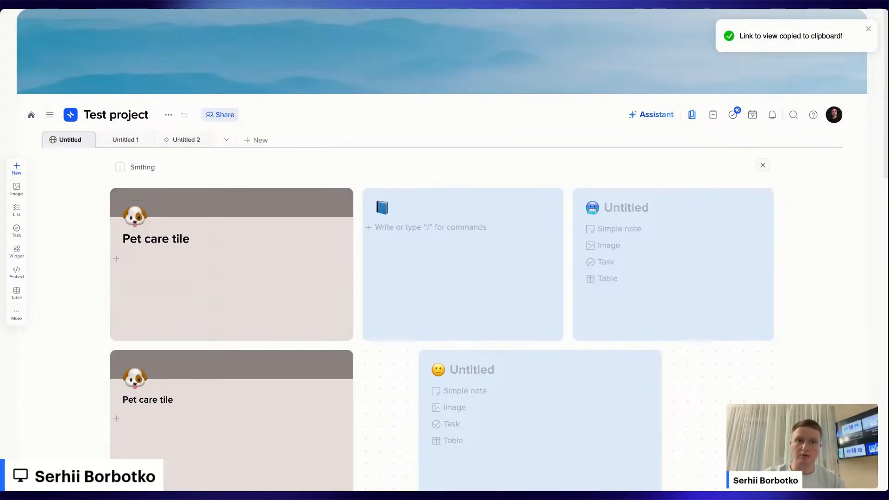
{"action": "left_click", "coordinate": [223, 116]}
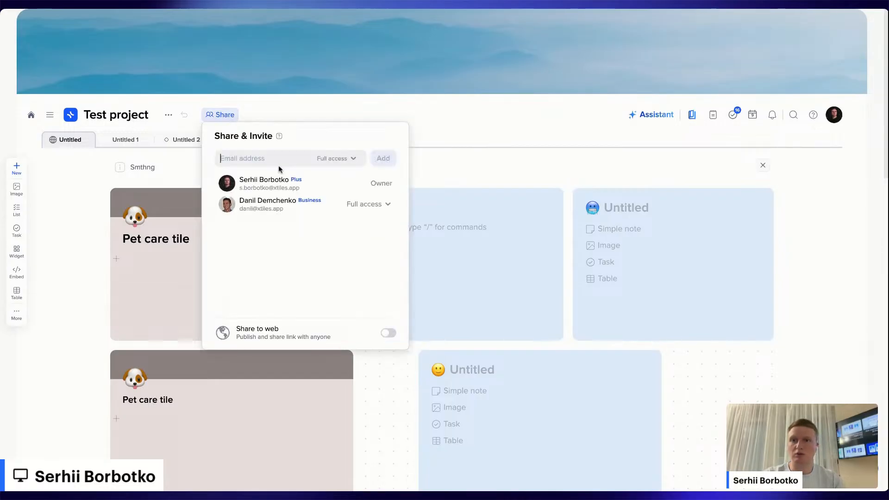
{"action": "left_click", "coordinate": [496, 145]}
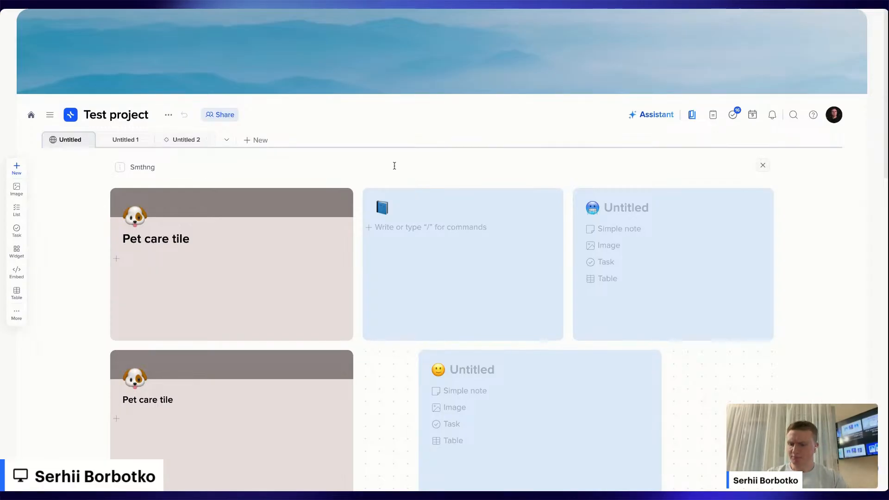
- Leave the project and return to the project list of the Onboarding space
{"action": "left_click", "coordinate": [31, 116]}
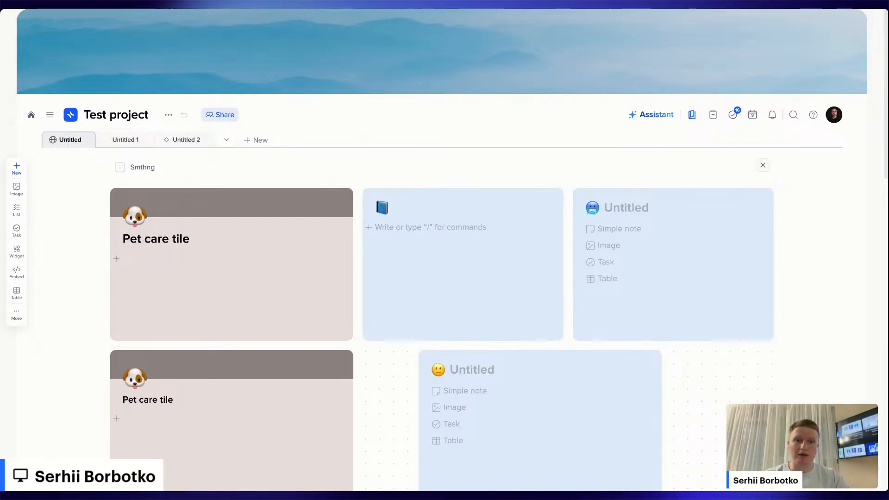
{"action": "left_click", "coordinate": [31, 116]}
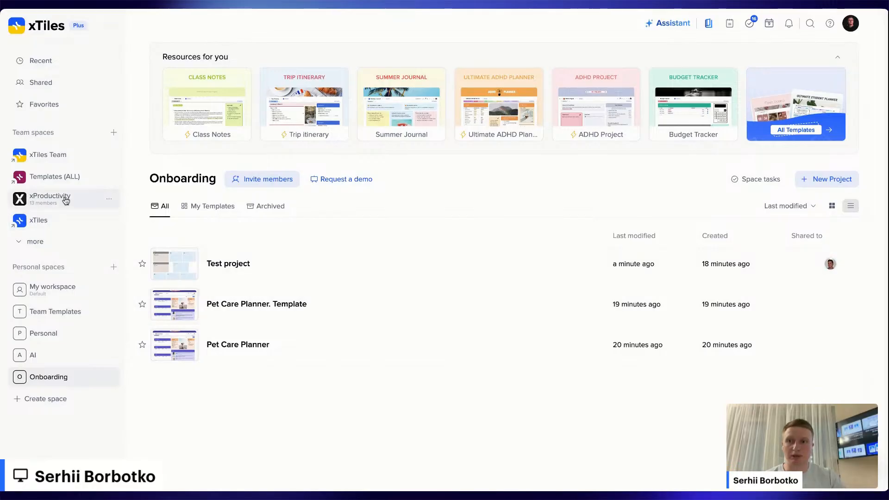
- Look at the form for creating a team space, close it, and start a project from scratch in the xProductivity team space
{"action": "left_click", "coordinate": [116, 133]}
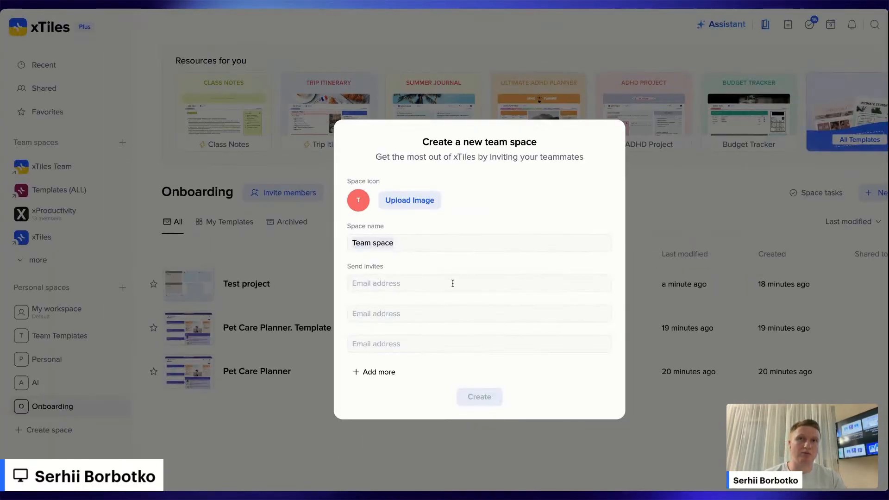
{"action": "left_click", "coordinate": [612, 462]}
{"action": "left_click", "coordinate": [66, 212]}
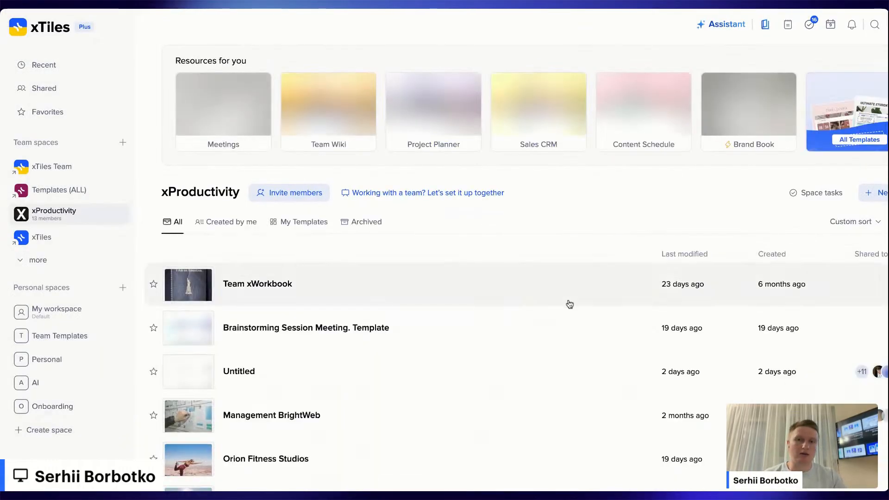
{"action": "scroll", "coordinate": [570, 304], "scroll_direction": "down", "scroll_amount": 1}
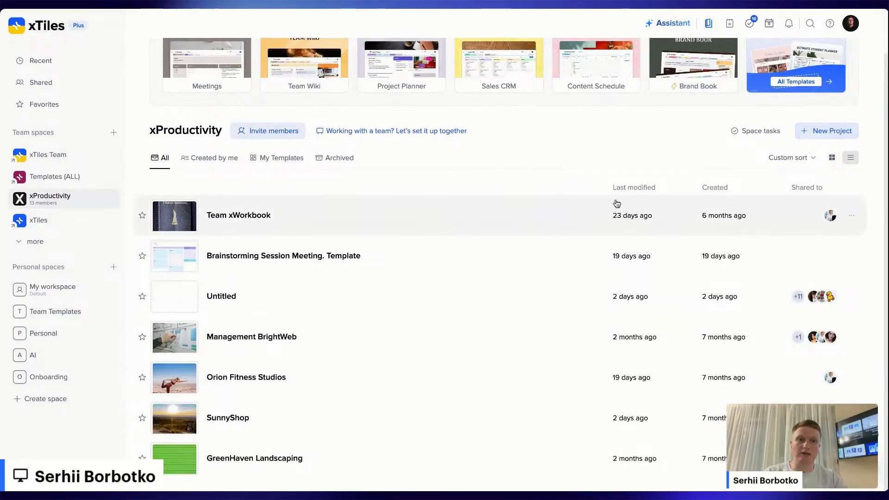
{"action": "left_click", "coordinate": [820, 131]}
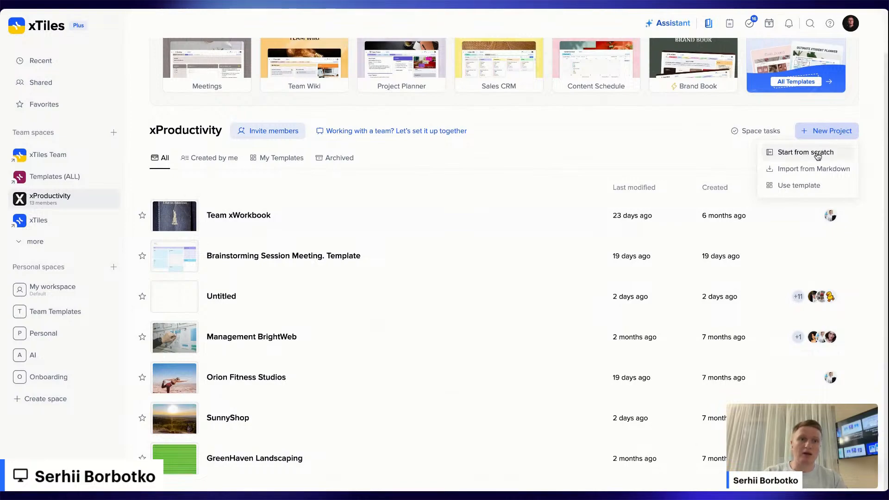
{"action": "left_click", "coordinate": [818, 154]}
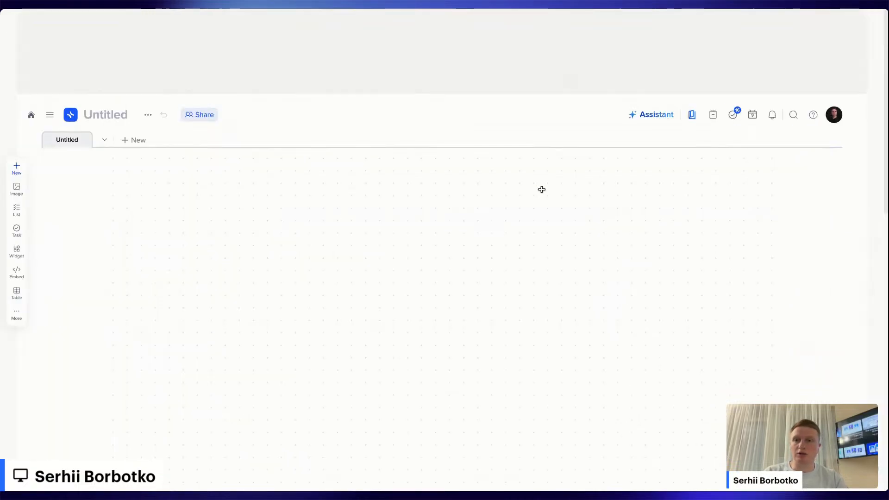
- Review the space members included in the new project's sharing settings and set their access to No access
{"action": "left_click", "coordinate": [188, 117]}
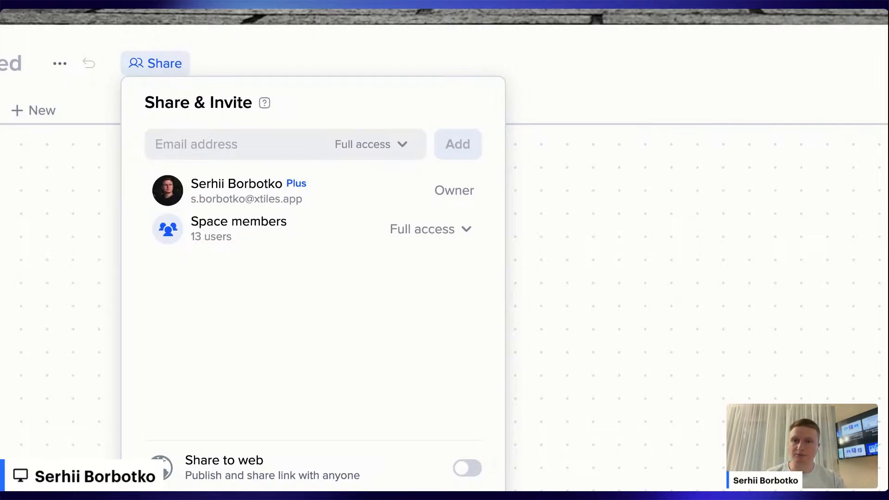
{"action": "left_click", "coordinate": [326, 247]}
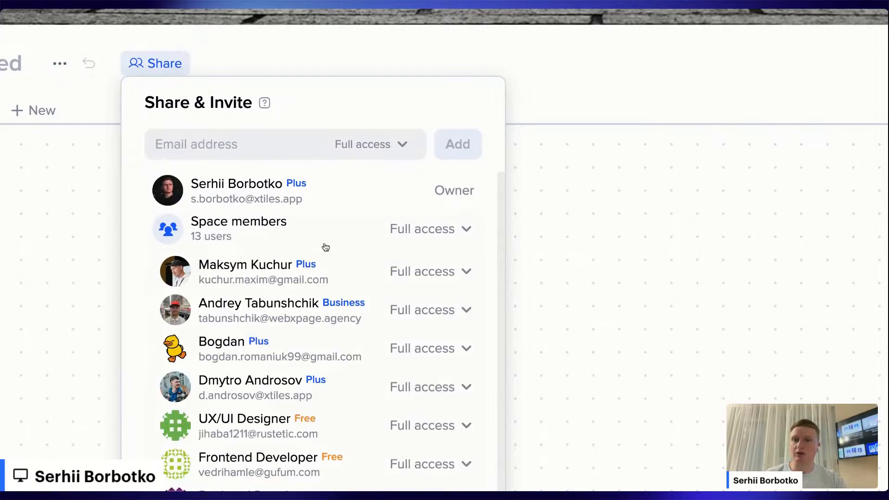
{"action": "left_click", "coordinate": [325, 247]}
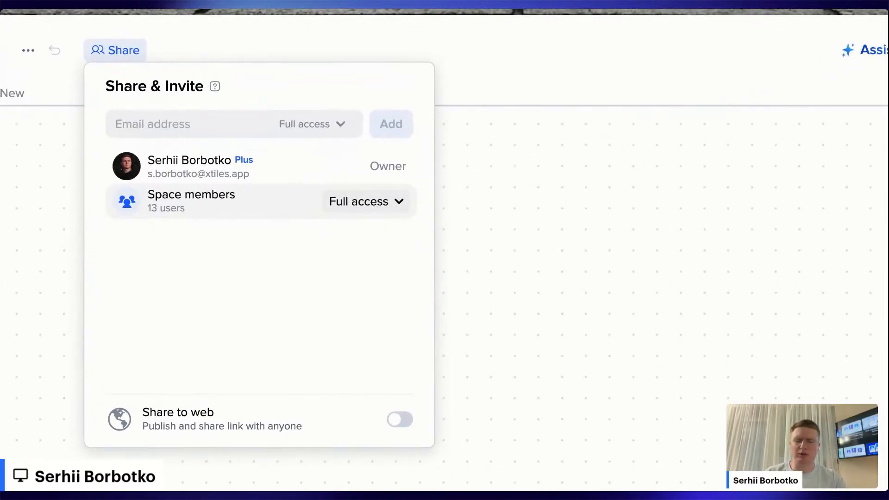
{"action": "left_click", "coordinate": [366, 201]}
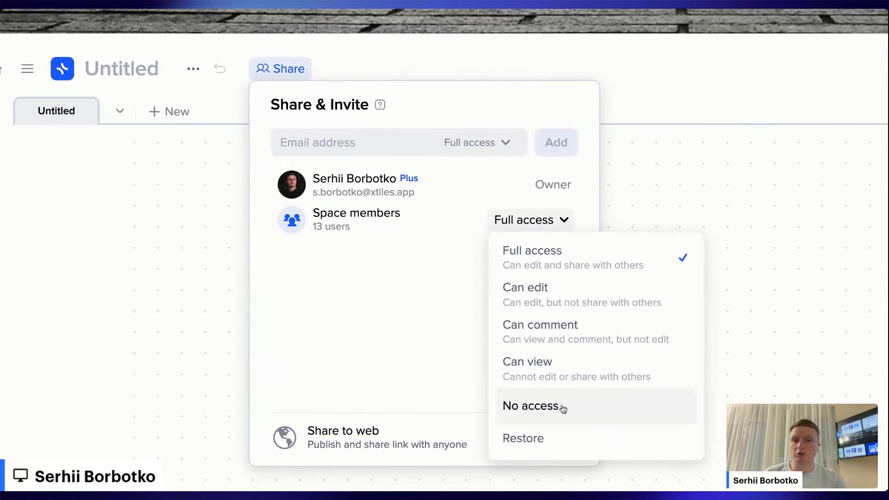
{"action": "left_click", "coordinate": [612, 407]}
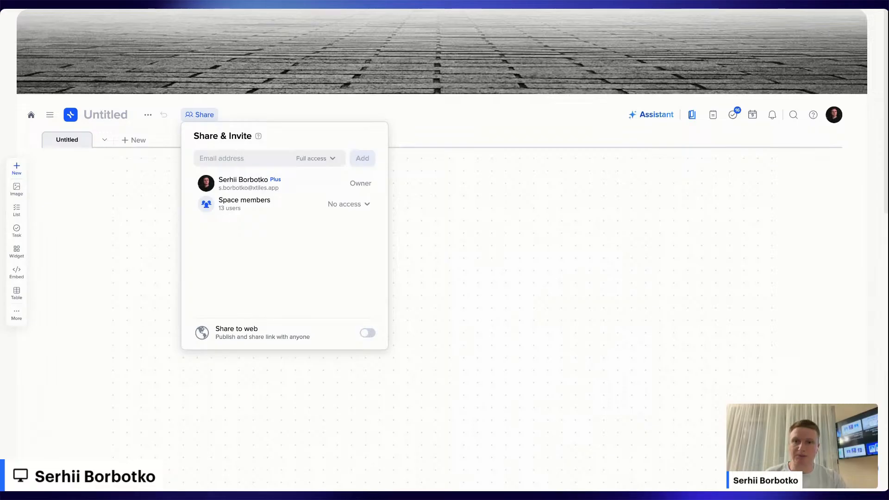
{"action": "left_click", "coordinate": [473, 123]}
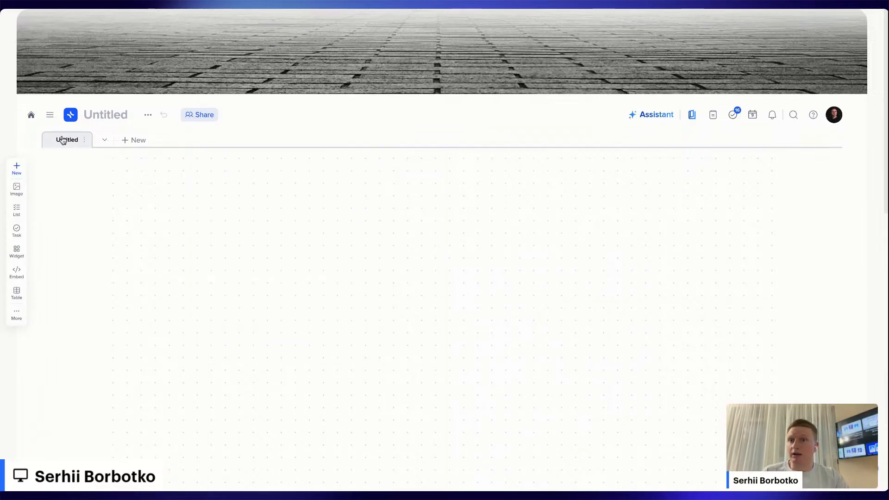